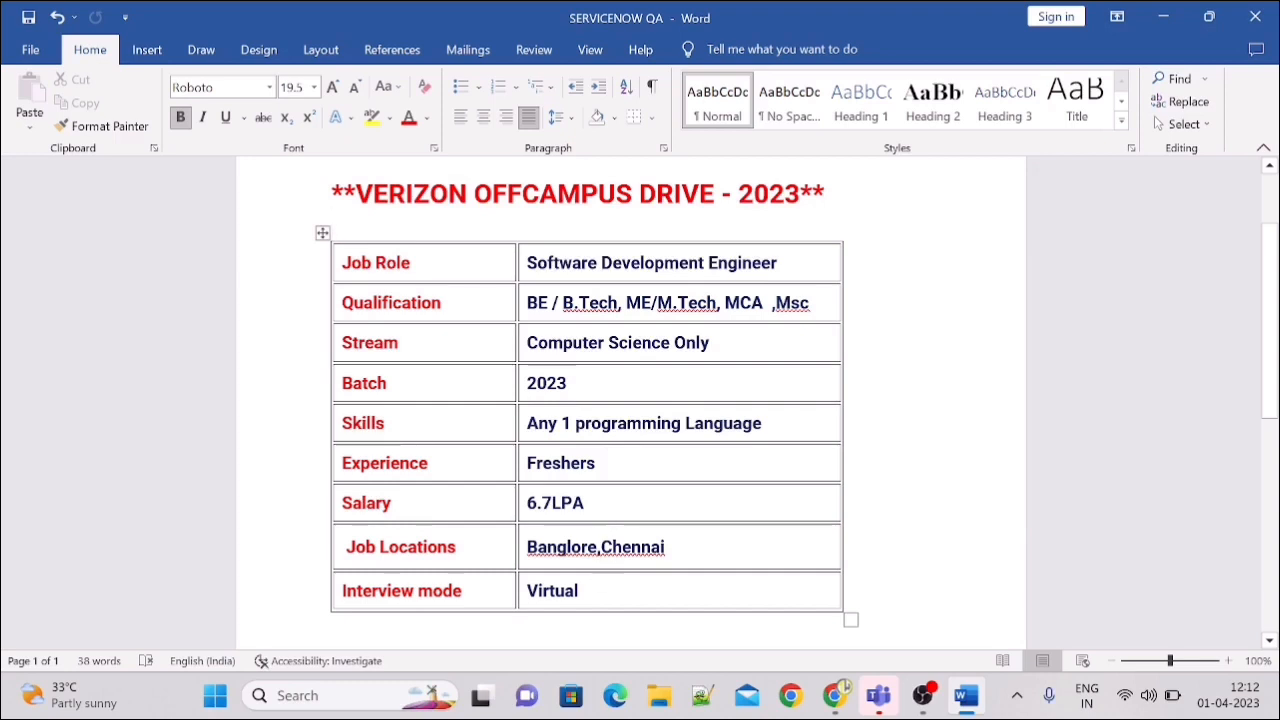
left_click(580, 591)
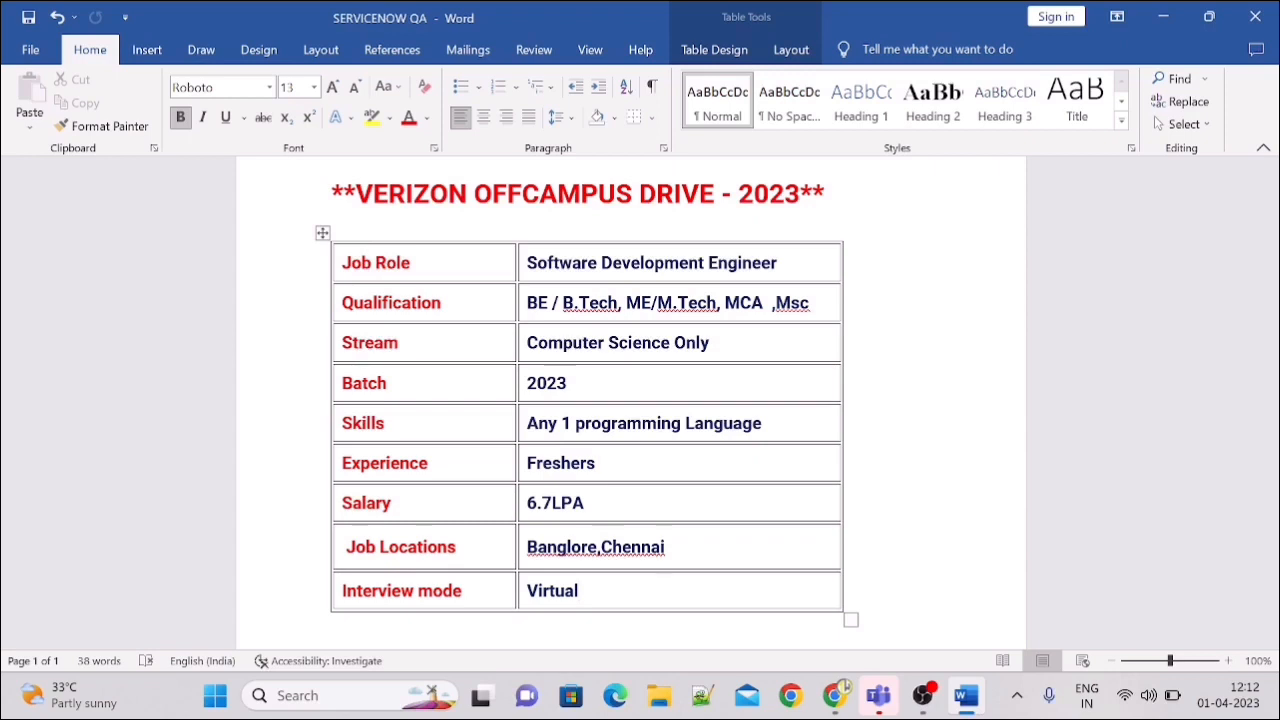
Switch to the Verizon careers page in Chrome and start applying for the Engr I-Software Development job
mouse_move(922, 695)
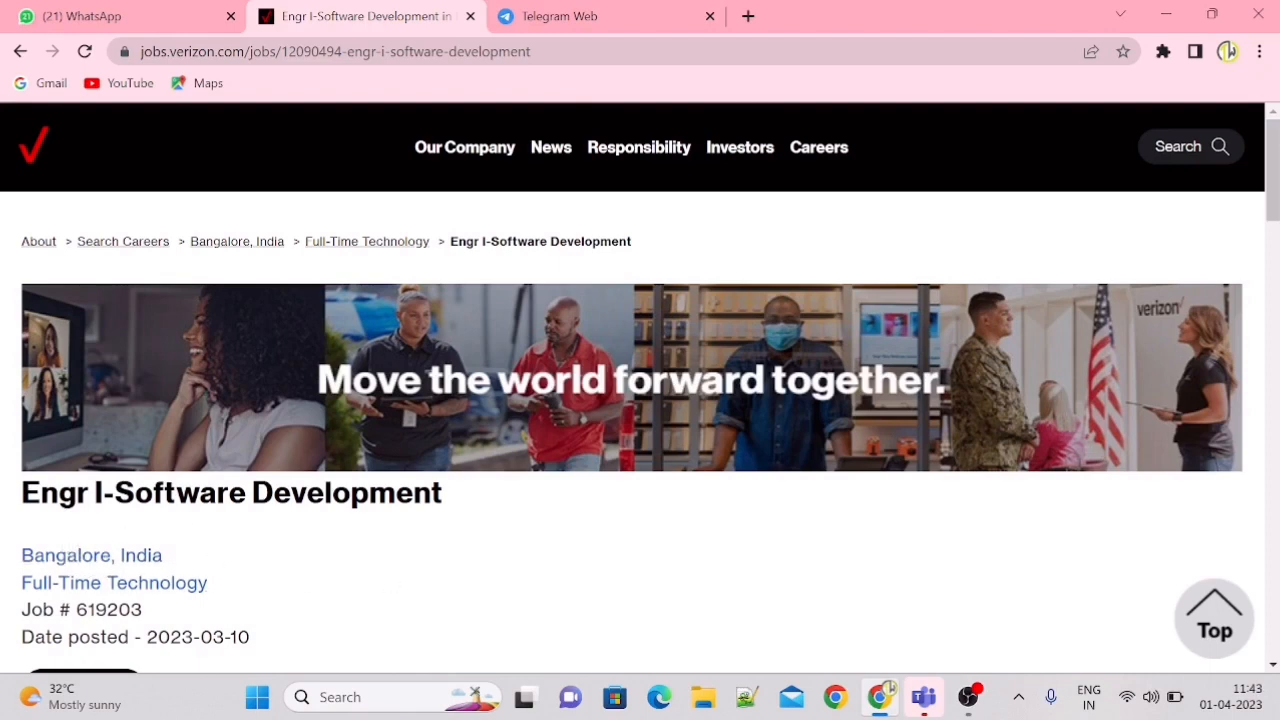
scroll(208, 657, "down", 3)
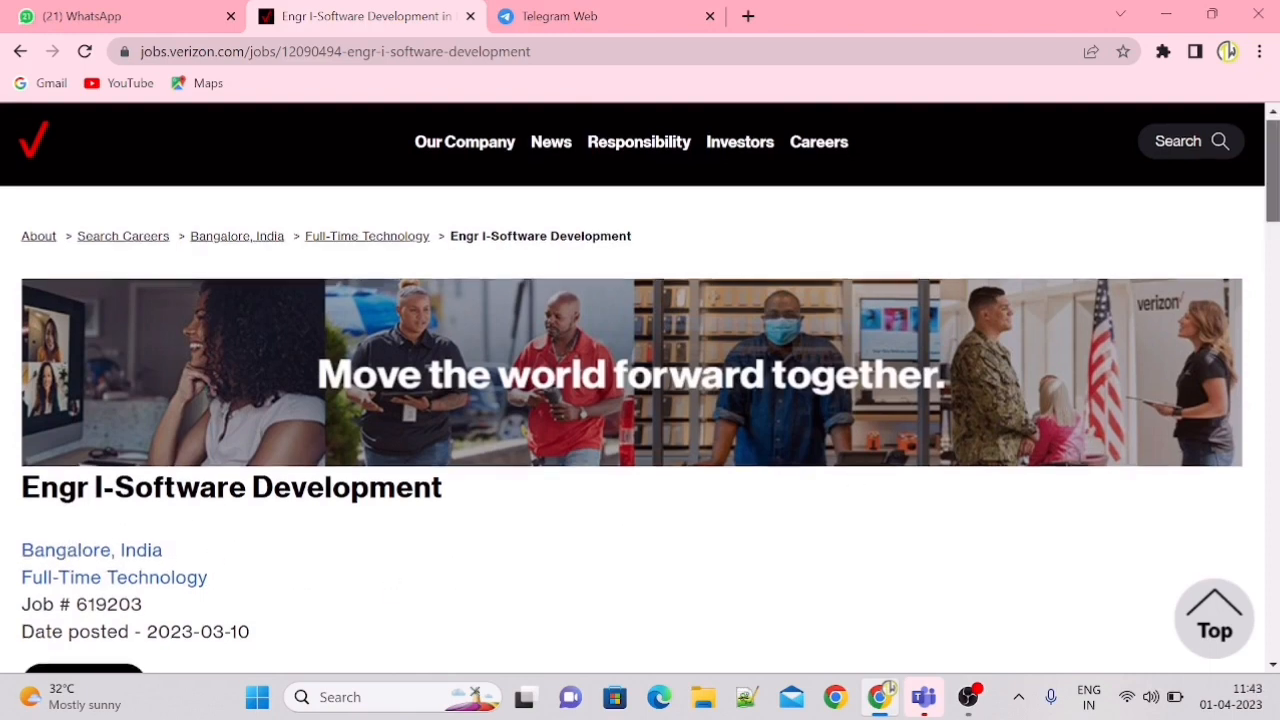
scroll(640, 387, "down", 3)
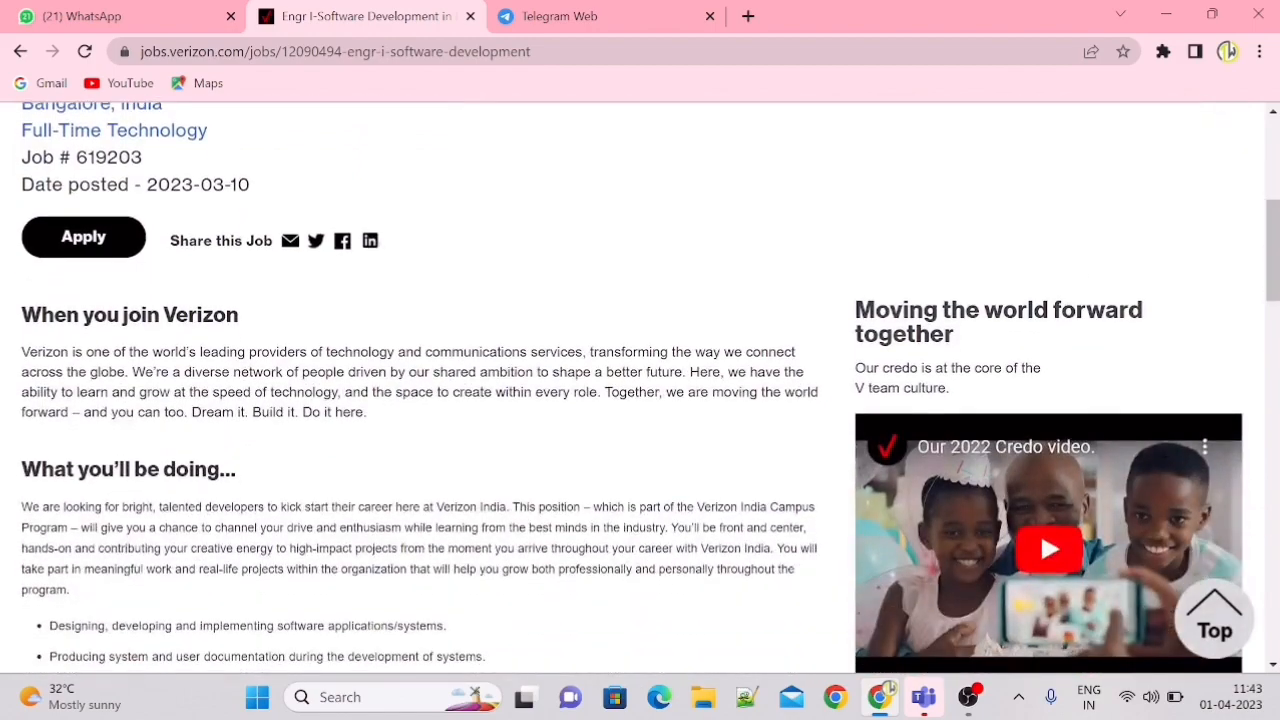
left_click_drag(1274, 285, 1274, 228)
left_click(63, 566)
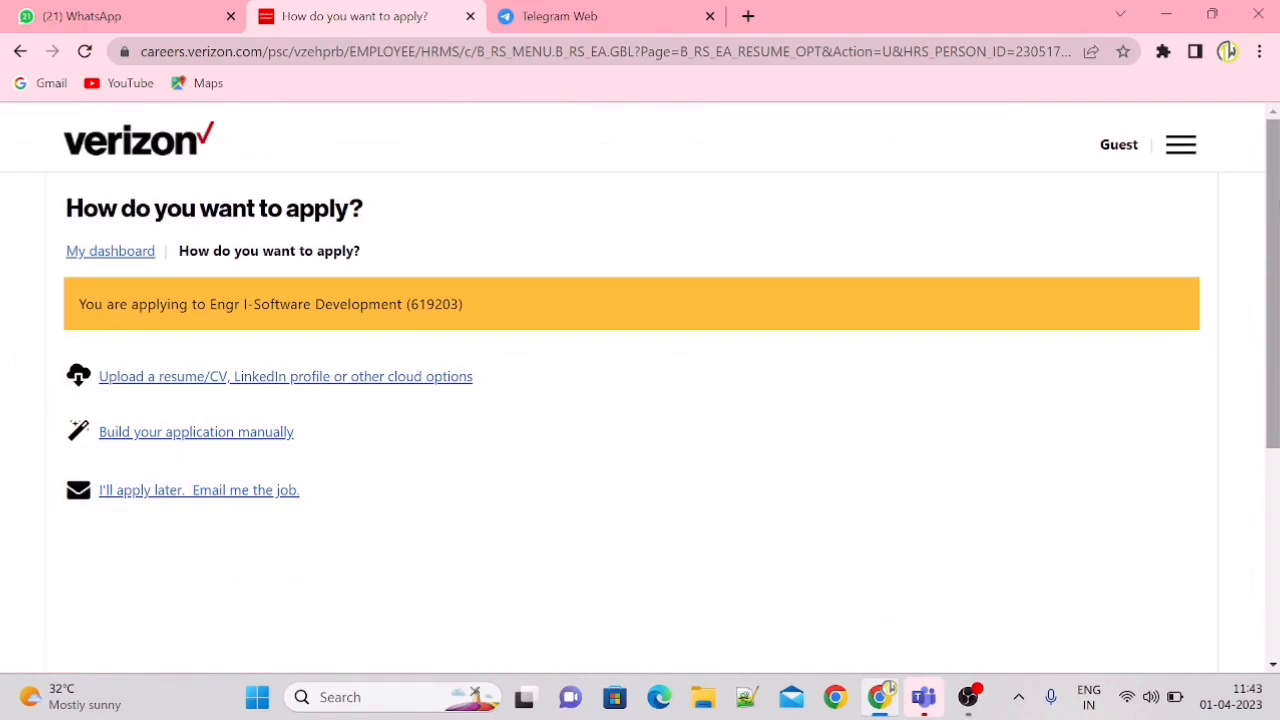
Choose to apply with a resume and upload the applicant's resume document from the Desktop folder
left_click(362, 380)
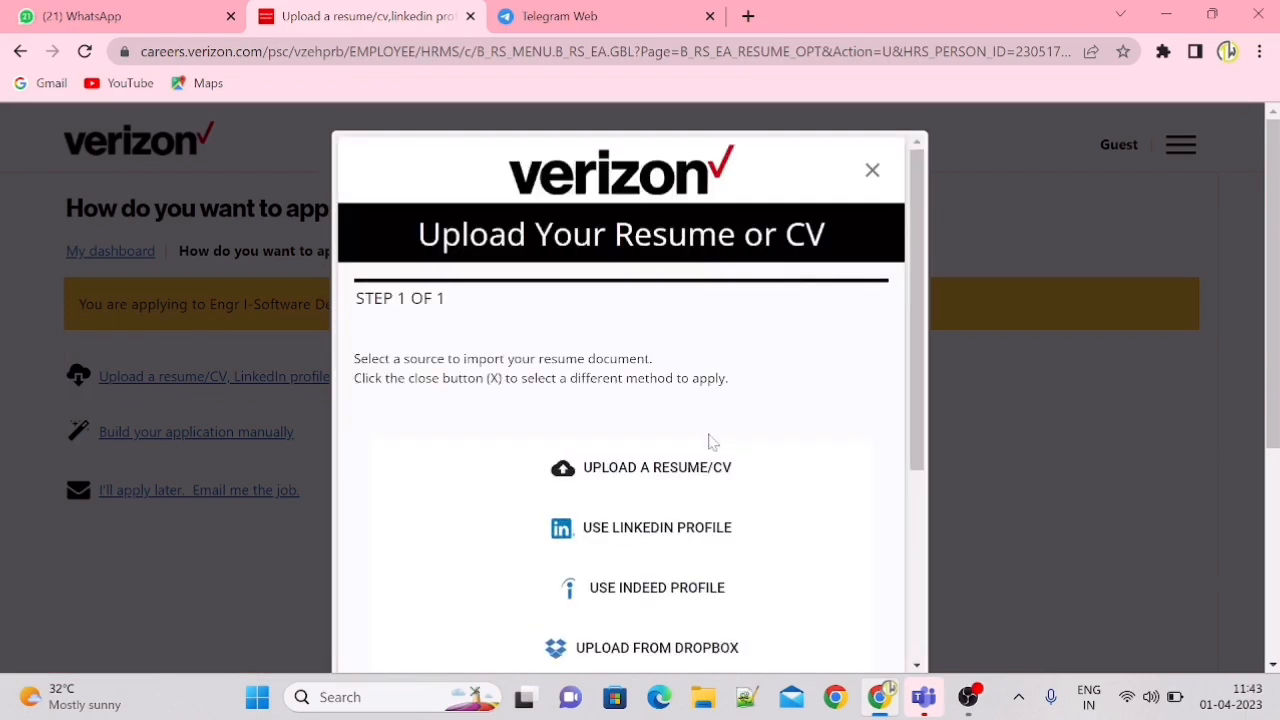
left_click(671, 478)
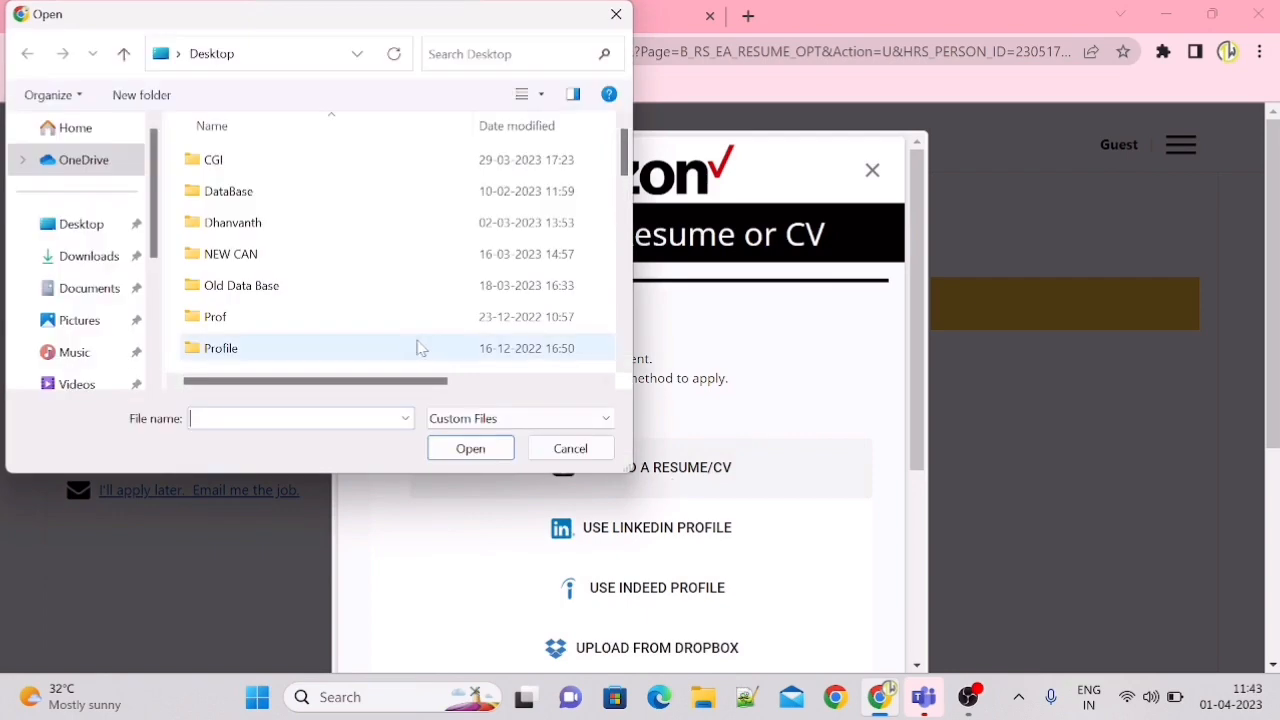
left_click_drag(623, 161, 623, 208)
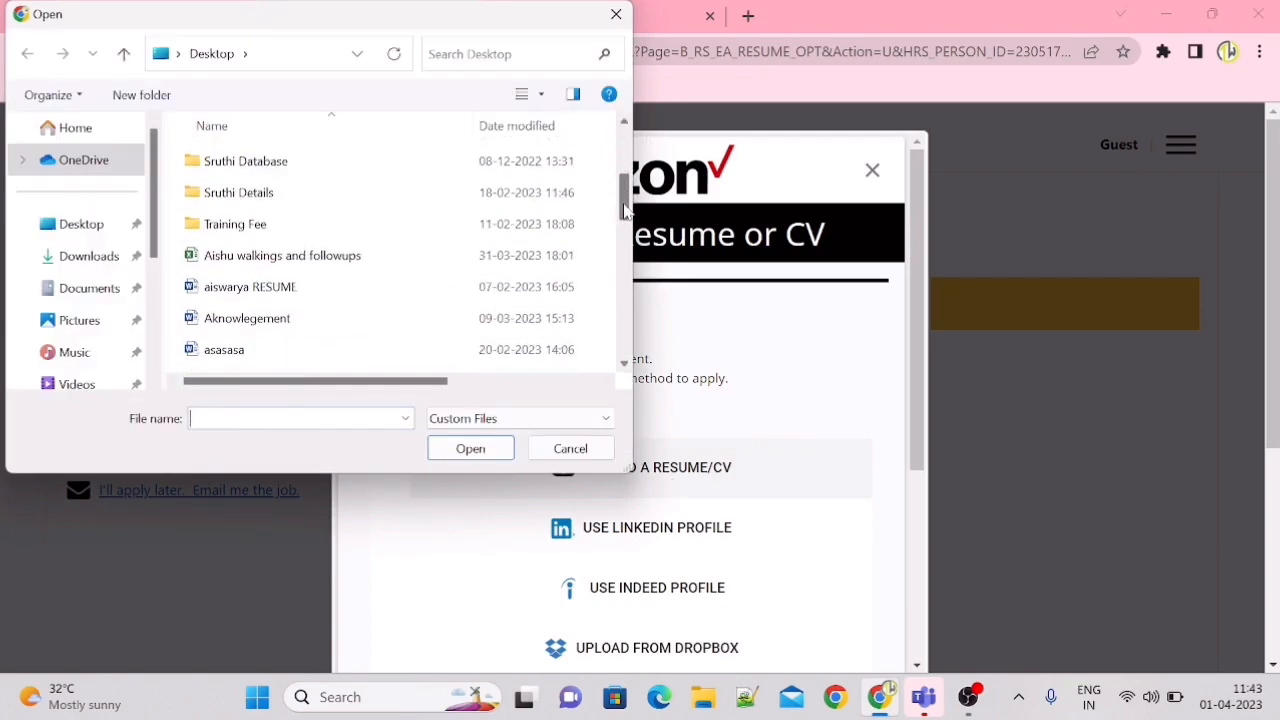
left_click(349, 281)
left_click(442, 447)
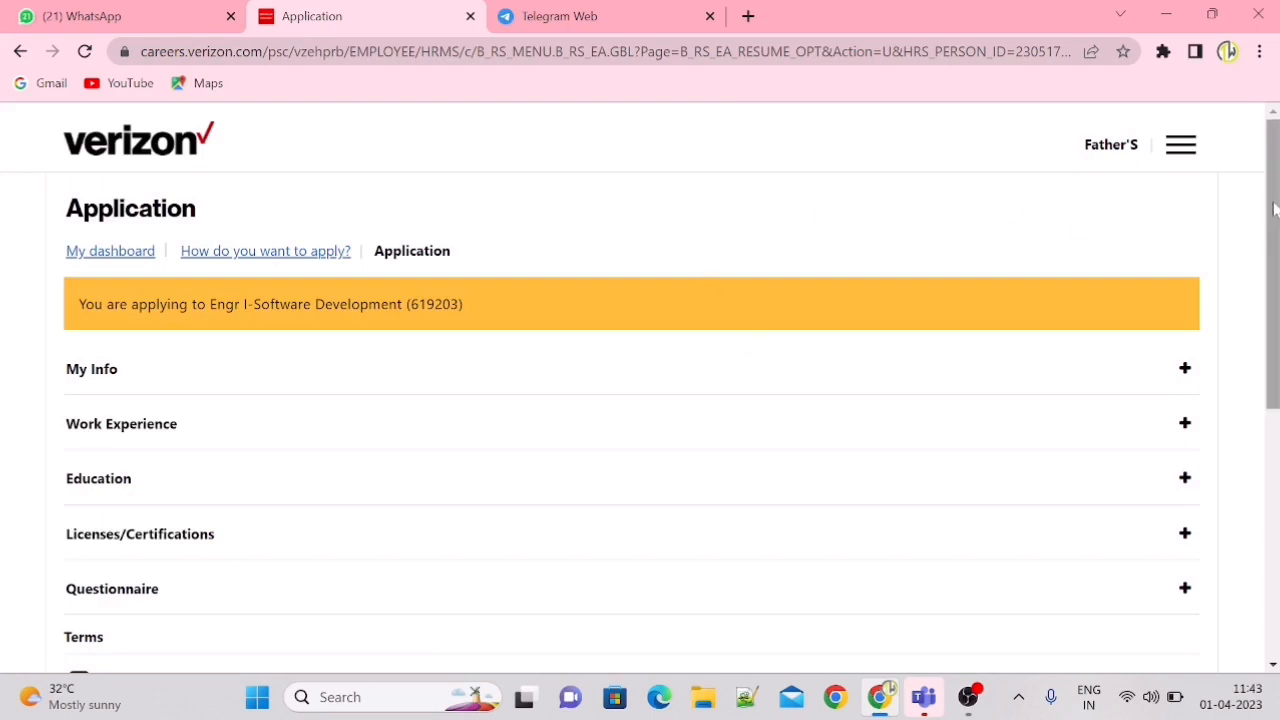
Expand the My Info section and replace the prefilled first name with the applicant's first name
mouse_move(1275, 209)
left_mouse_down()
mouse_move(1278, 226)
mouse_move(1278, 209)
left_mouse_up()
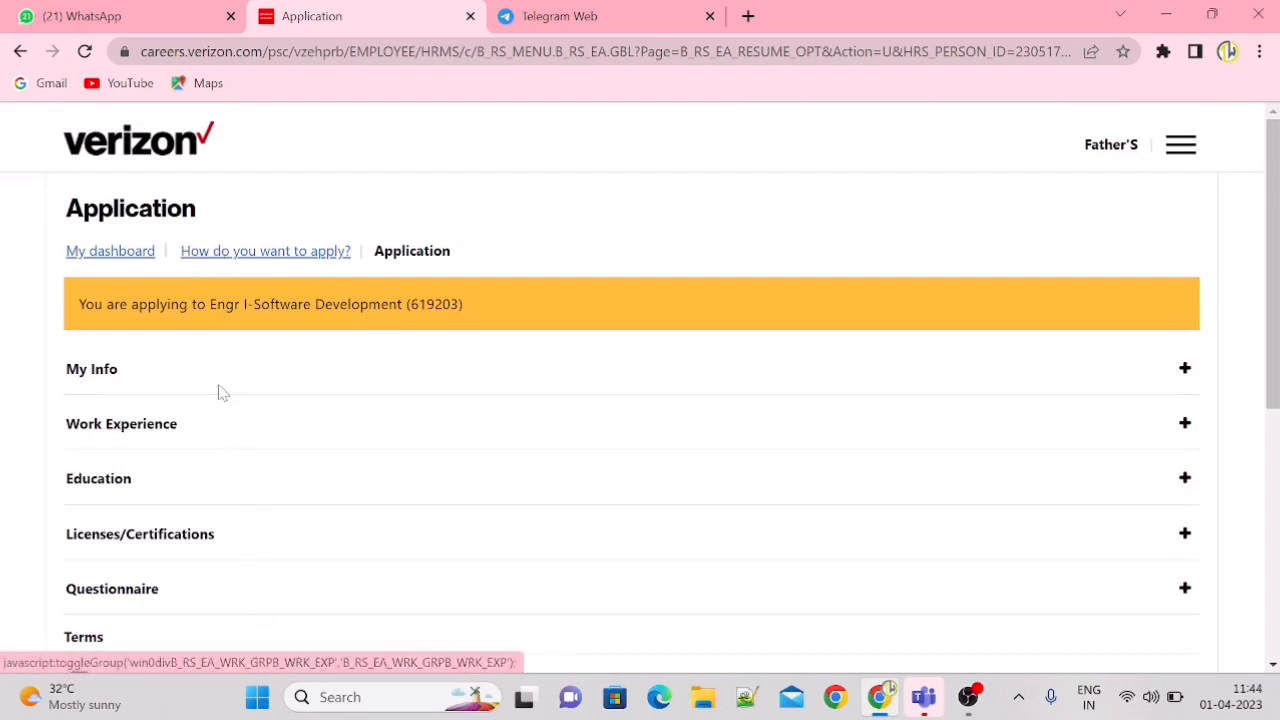
left_click(177, 386)
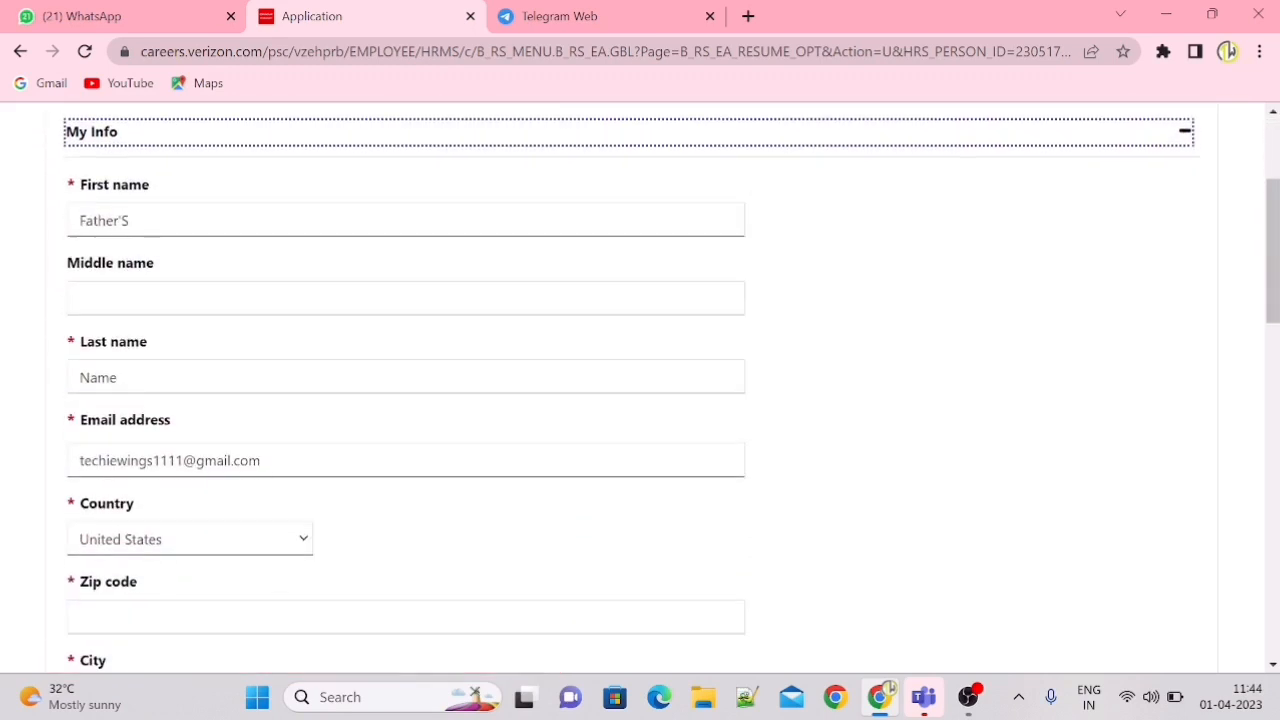
left_click_drag(134, 220, 12, 277)
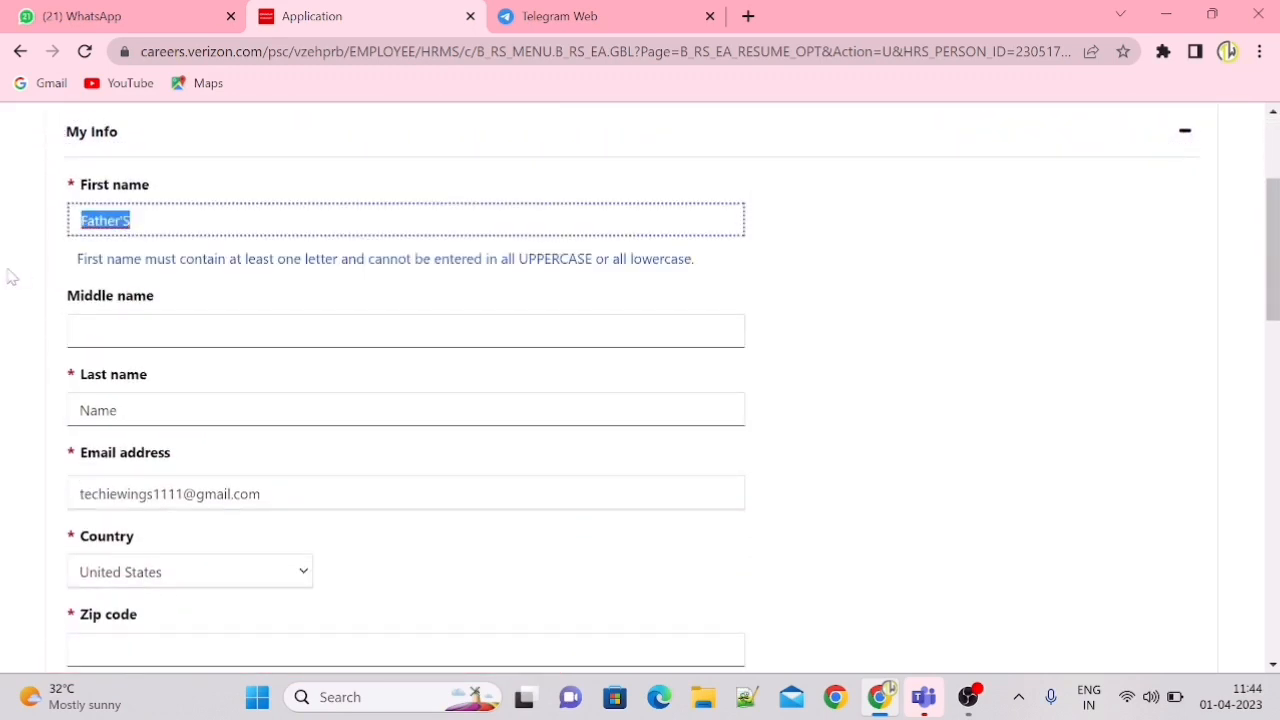
key("BackSpace")
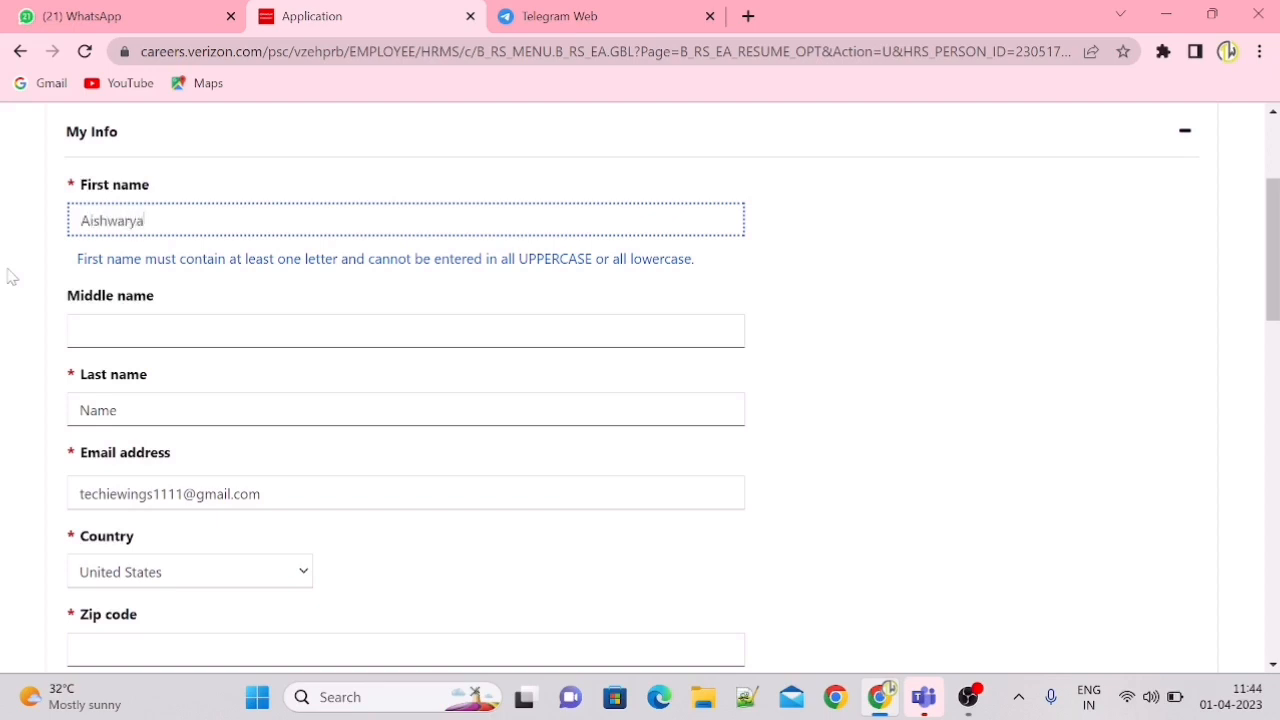
Replace the prefilled last name with the applicant's last name, leaving the middle name empty
key("Tab")
key("Tab")
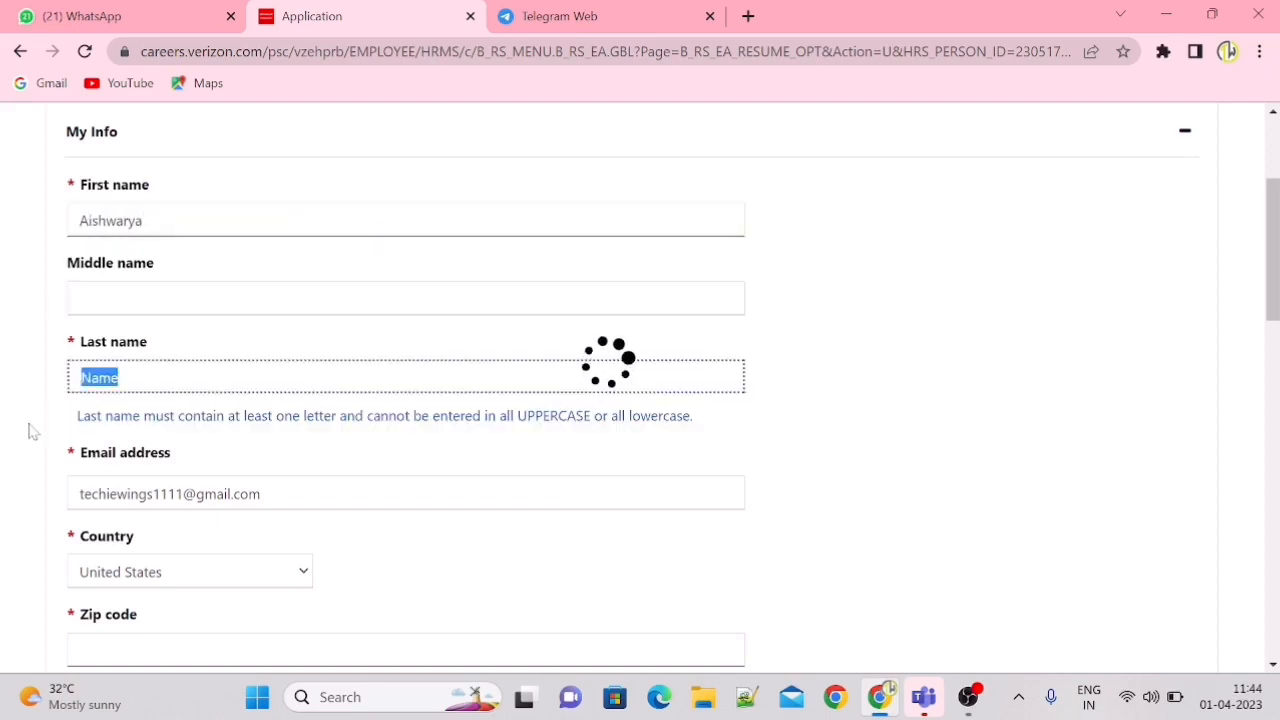
type("Venkatesh")
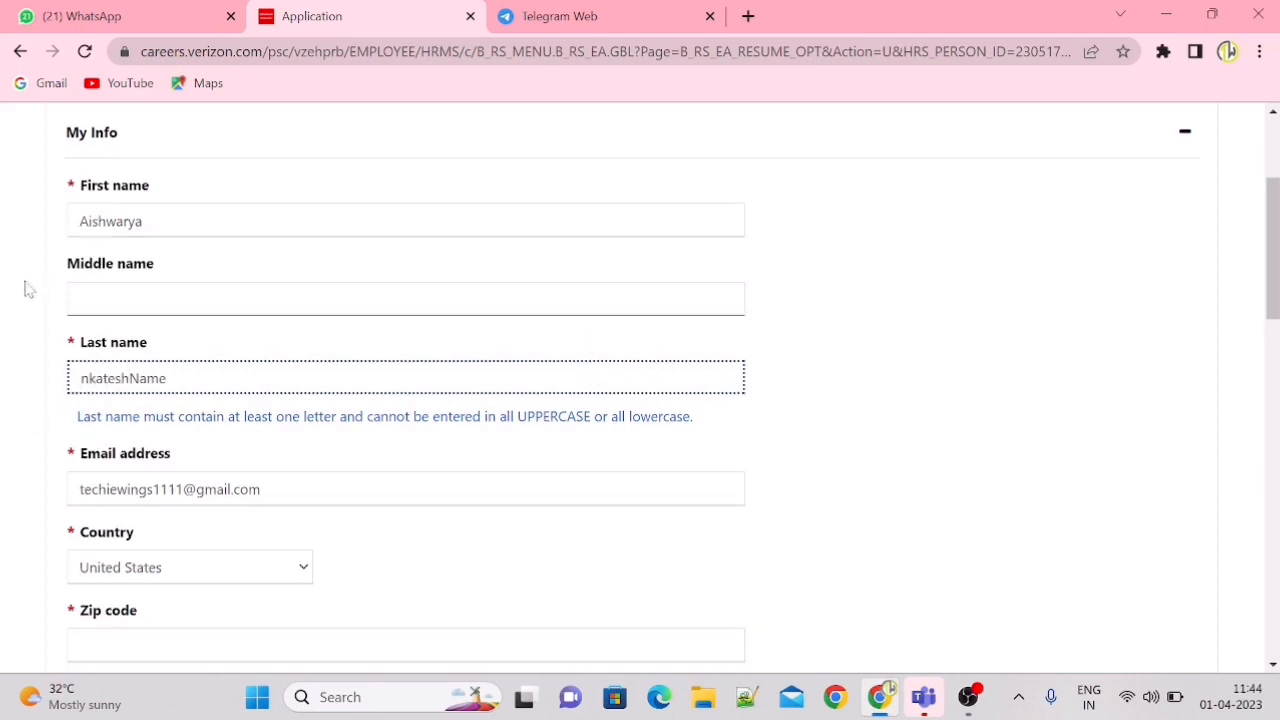
left_click(88, 221)
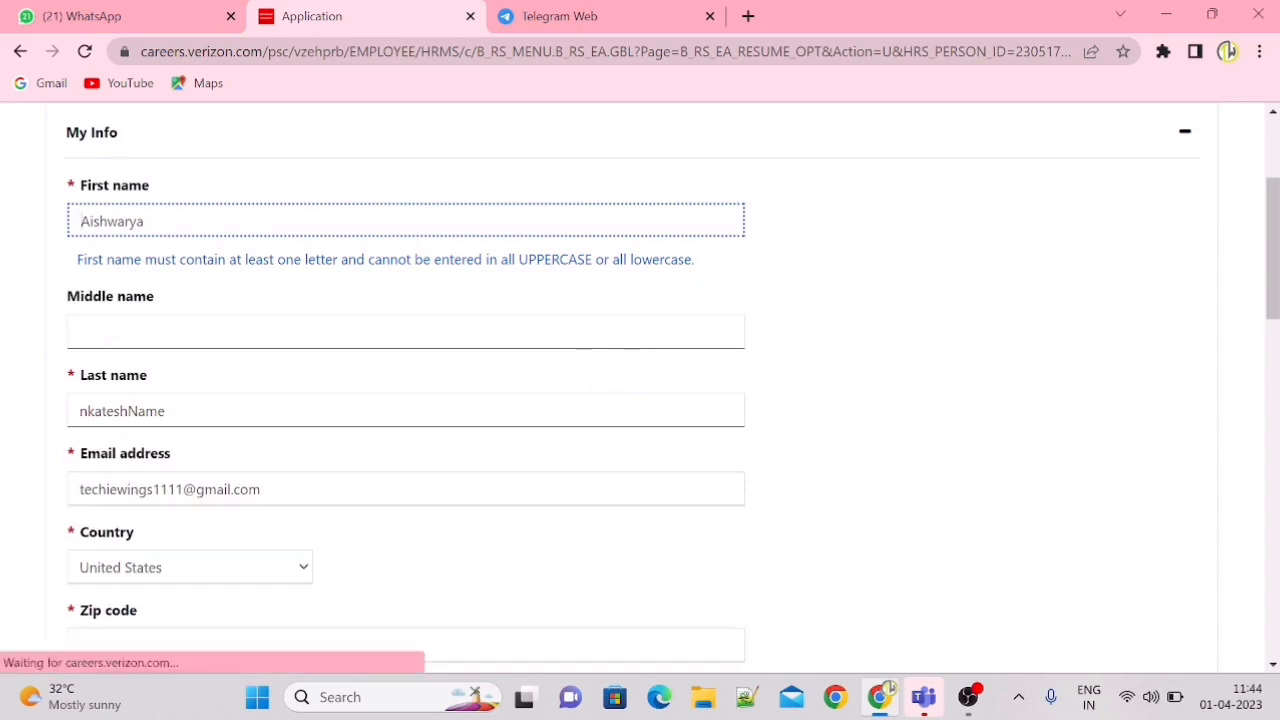
left_click_drag(180, 412, 40, 436)
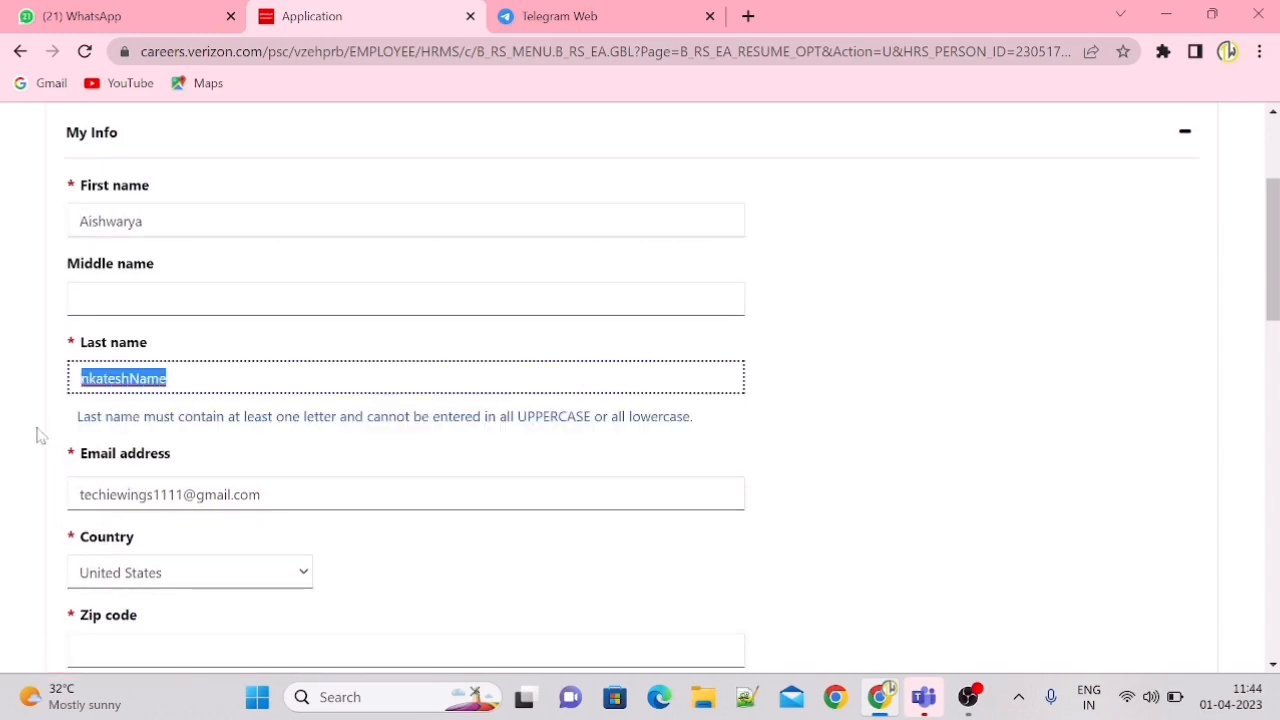
type("Ven")
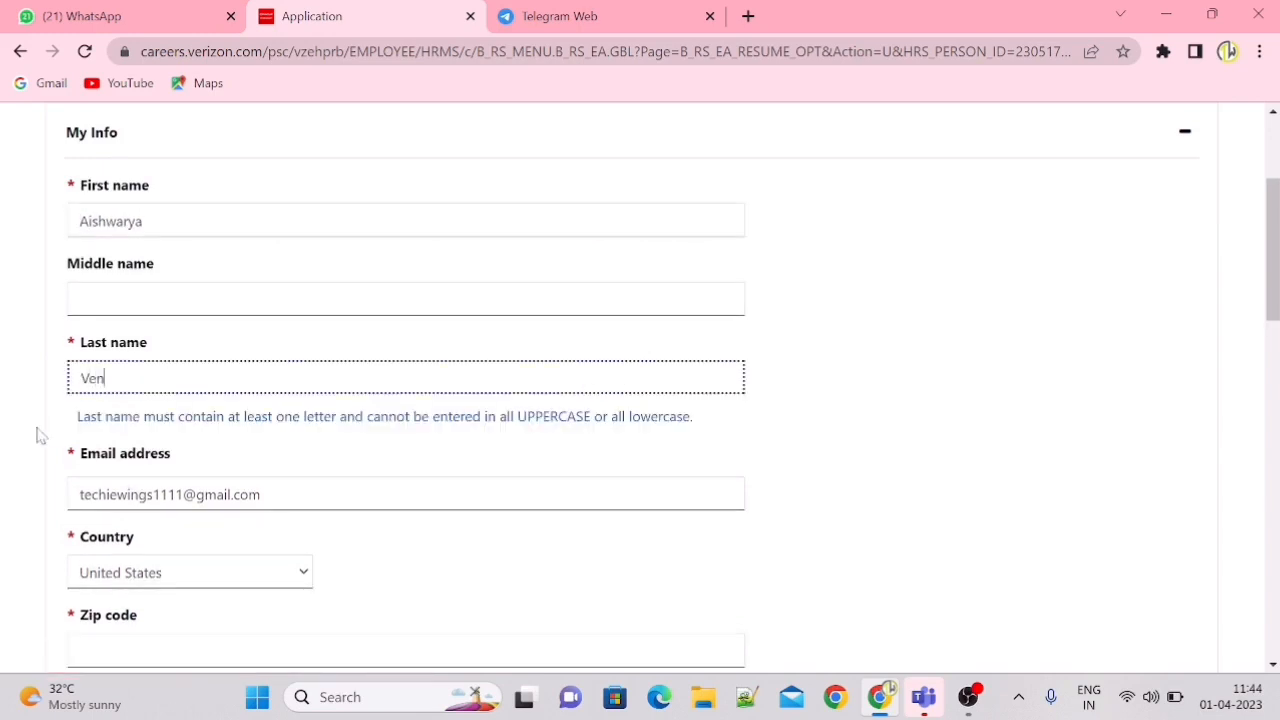
type("katesh")
left_click(403, 561)
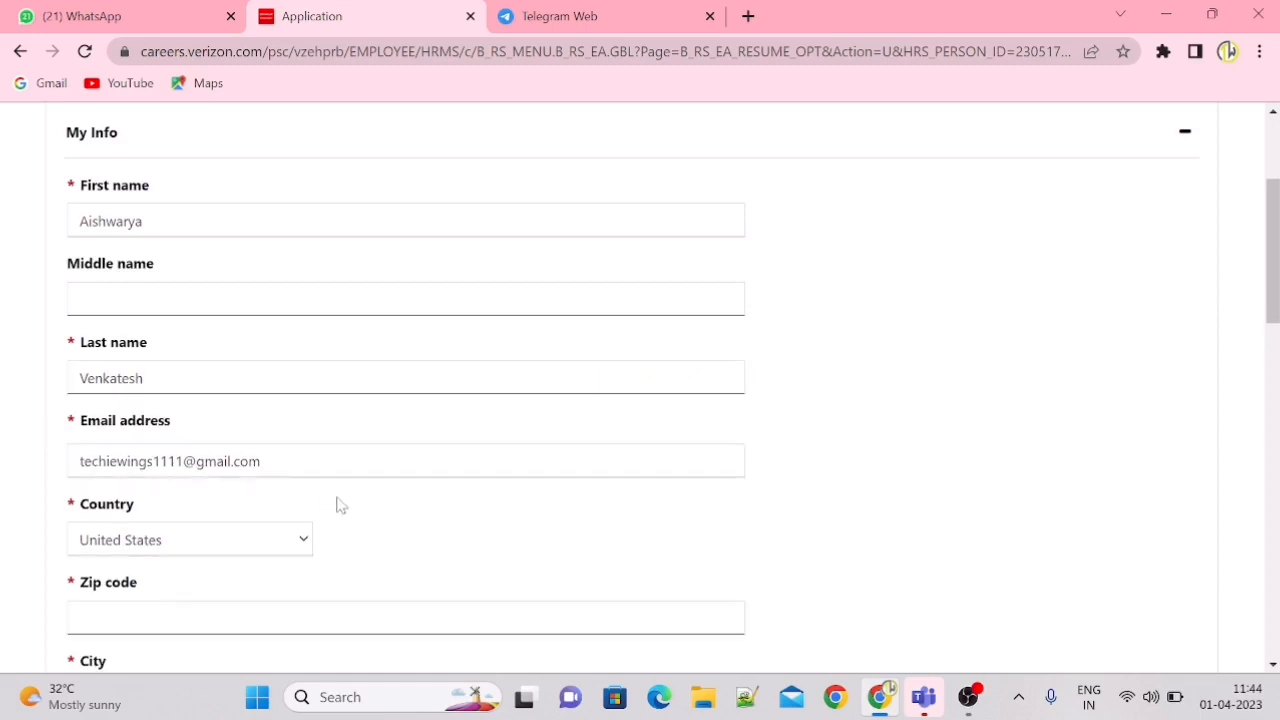
Replace the digits before the @ sign in the applicant's email address
left_click(187, 462)
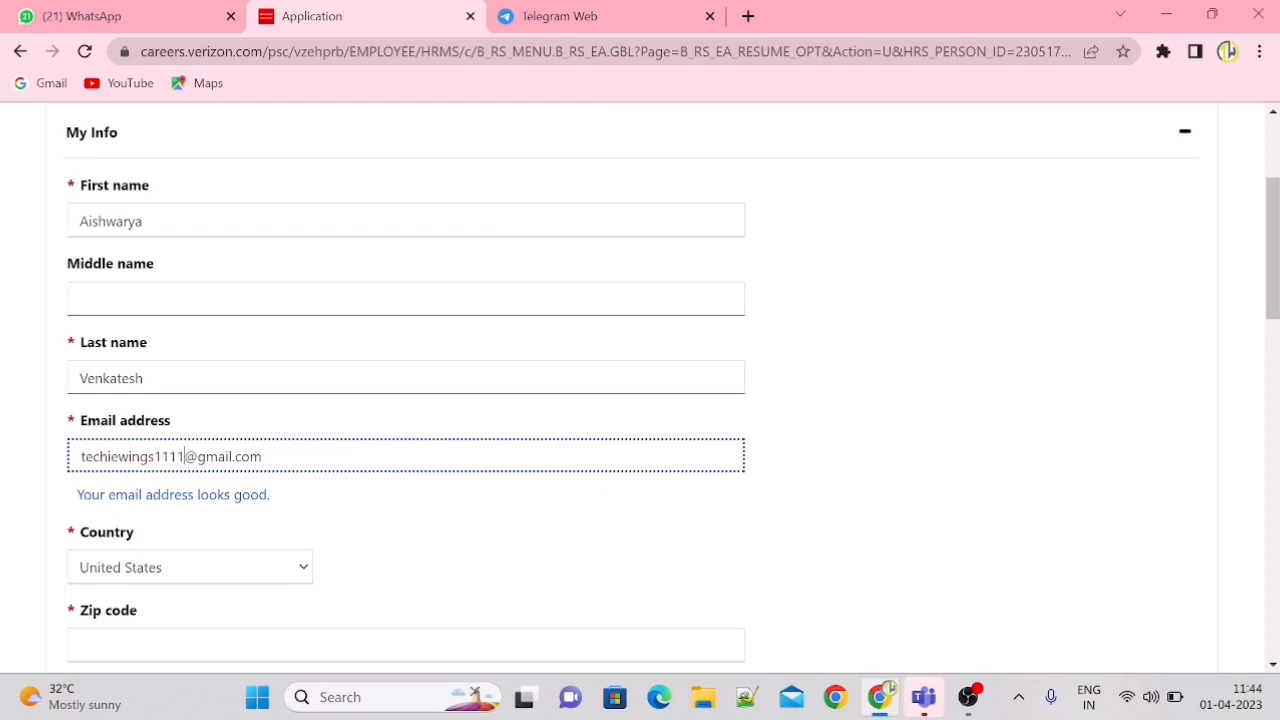
key("BackSpace")
key("BackSpace")
key("BackSpace")
key("BackSpace")
type("2222")
Set the country to India and enter the applicant's postal code
scroll(1274, 246, "down", 1)
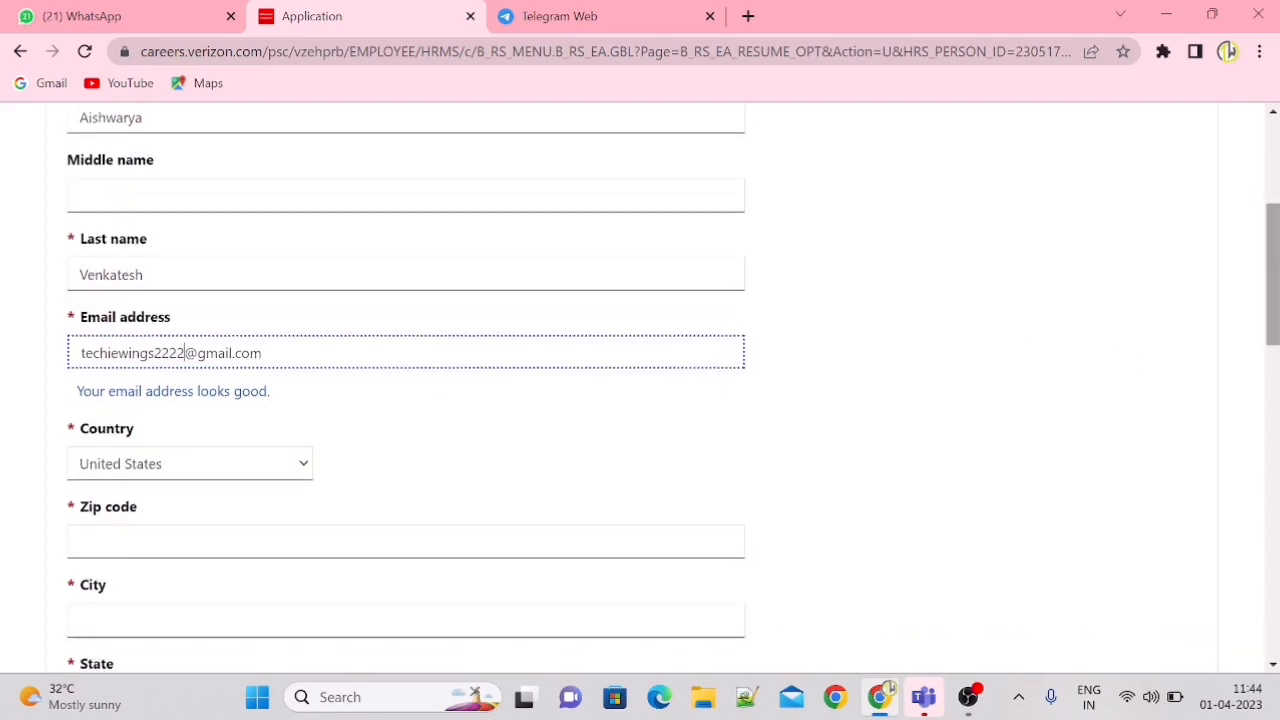
left_click(191, 463)
key("i")
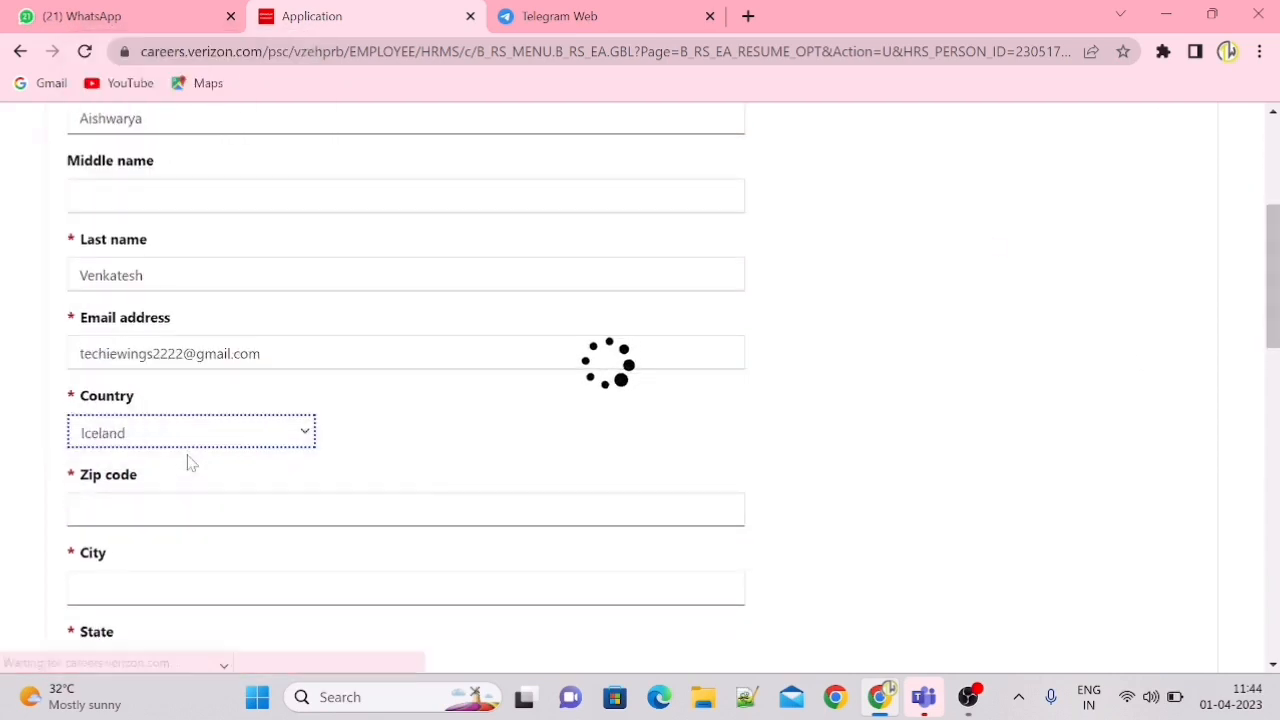
left_click(160, 437)
key("Down")
key("Down")
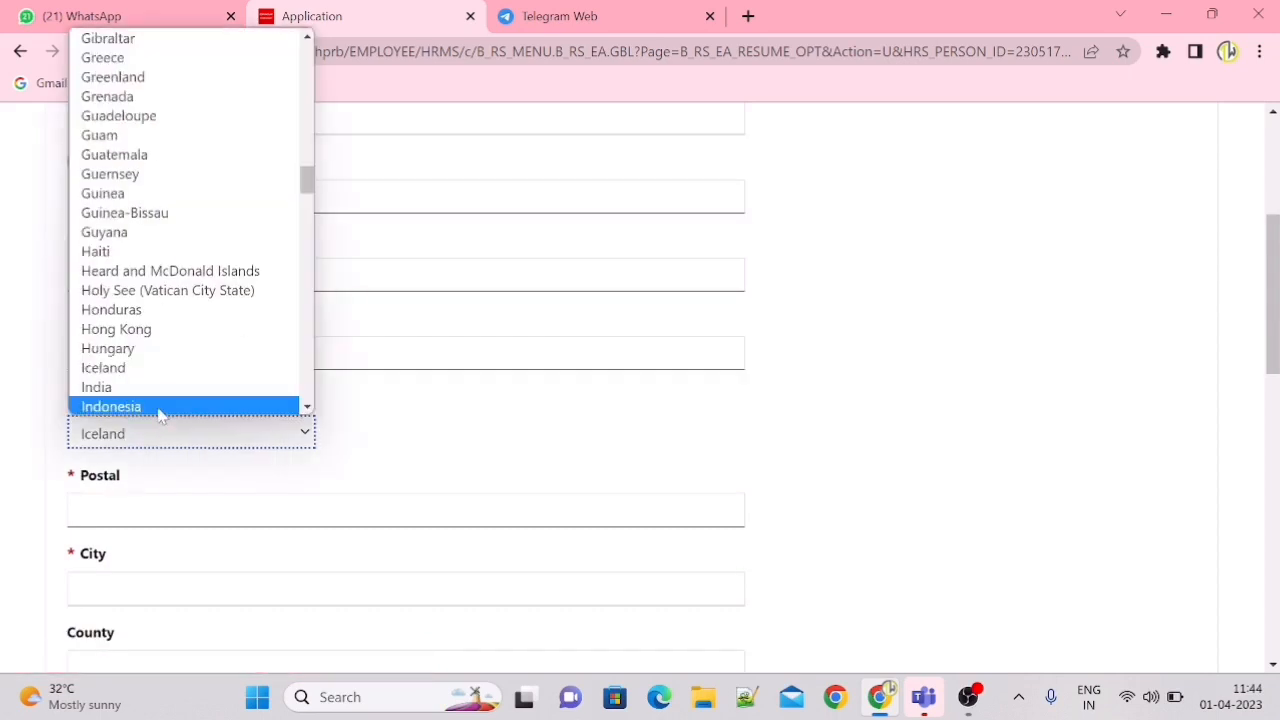
left_click(157, 389)
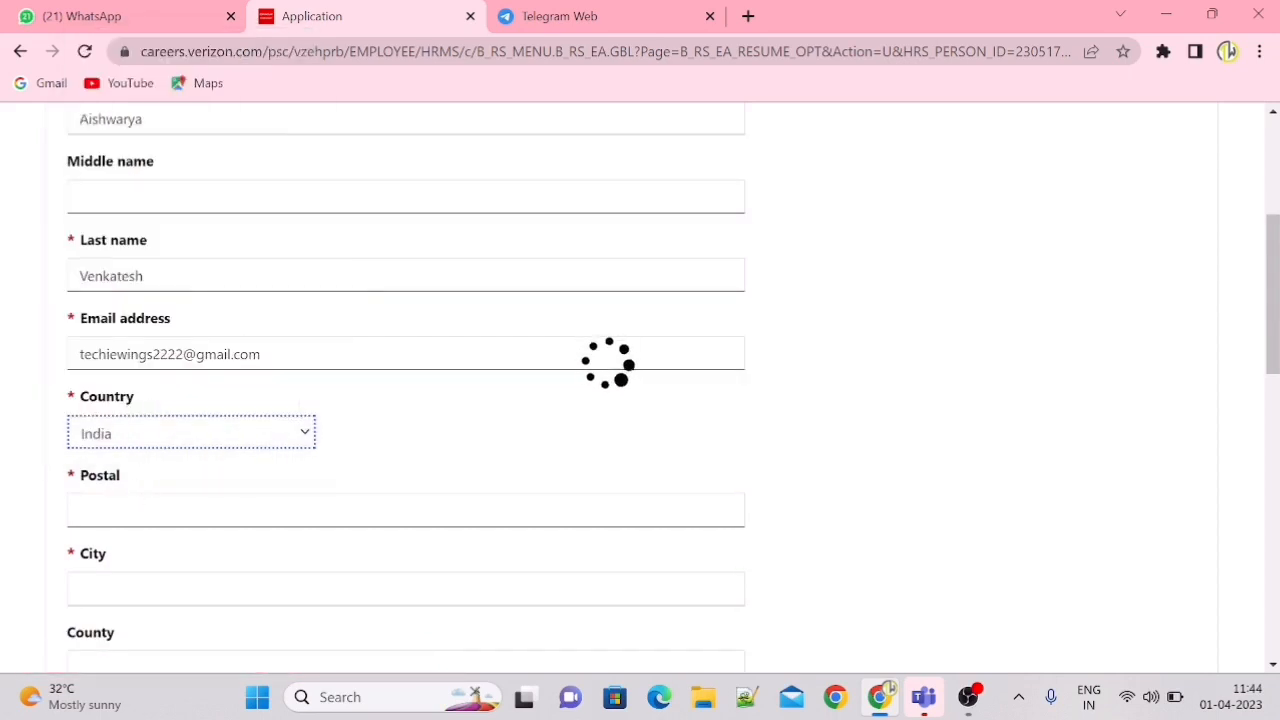
left_click(140, 512)
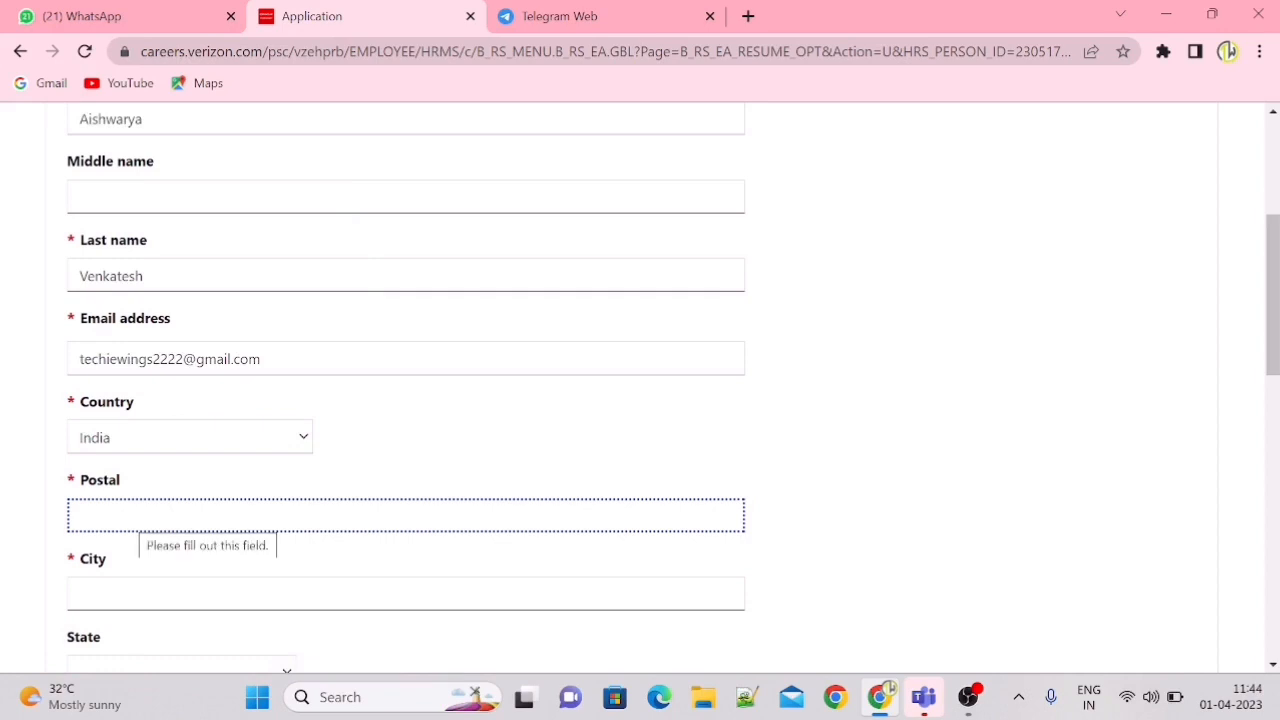
type("600011")
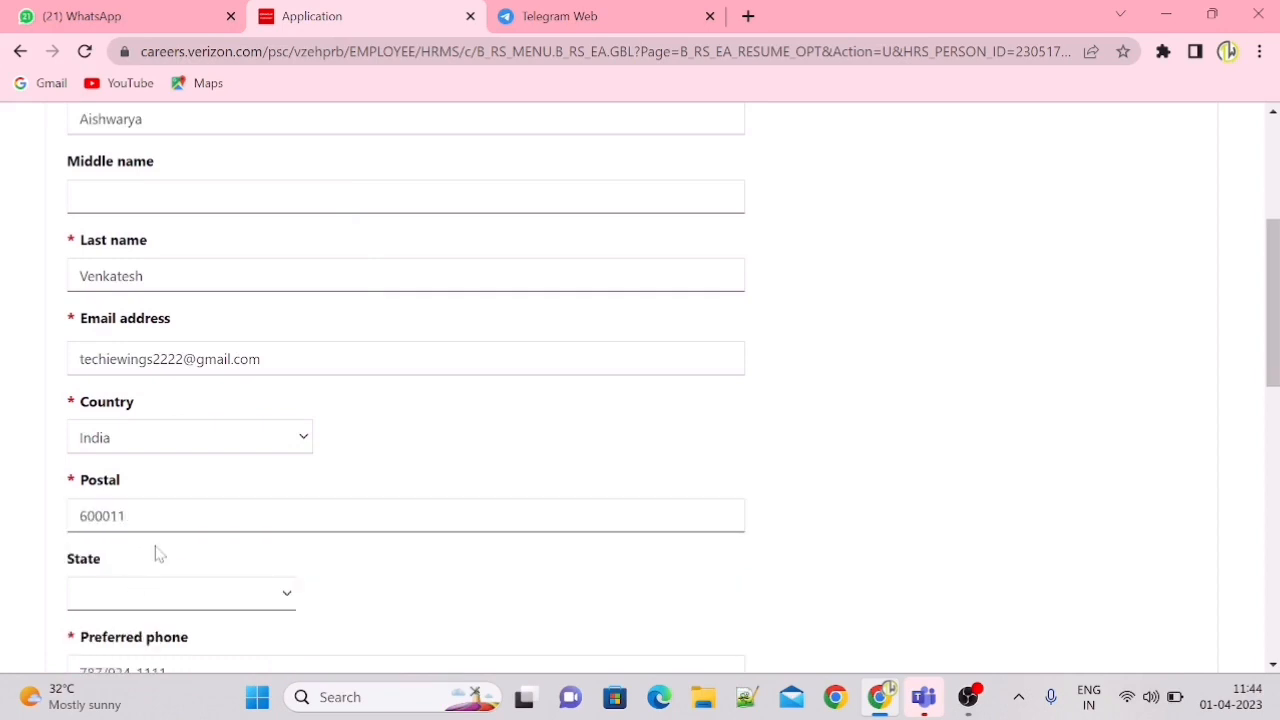
Try to set the state to Tamil Nadu
left_click(136, 594)
key("t")
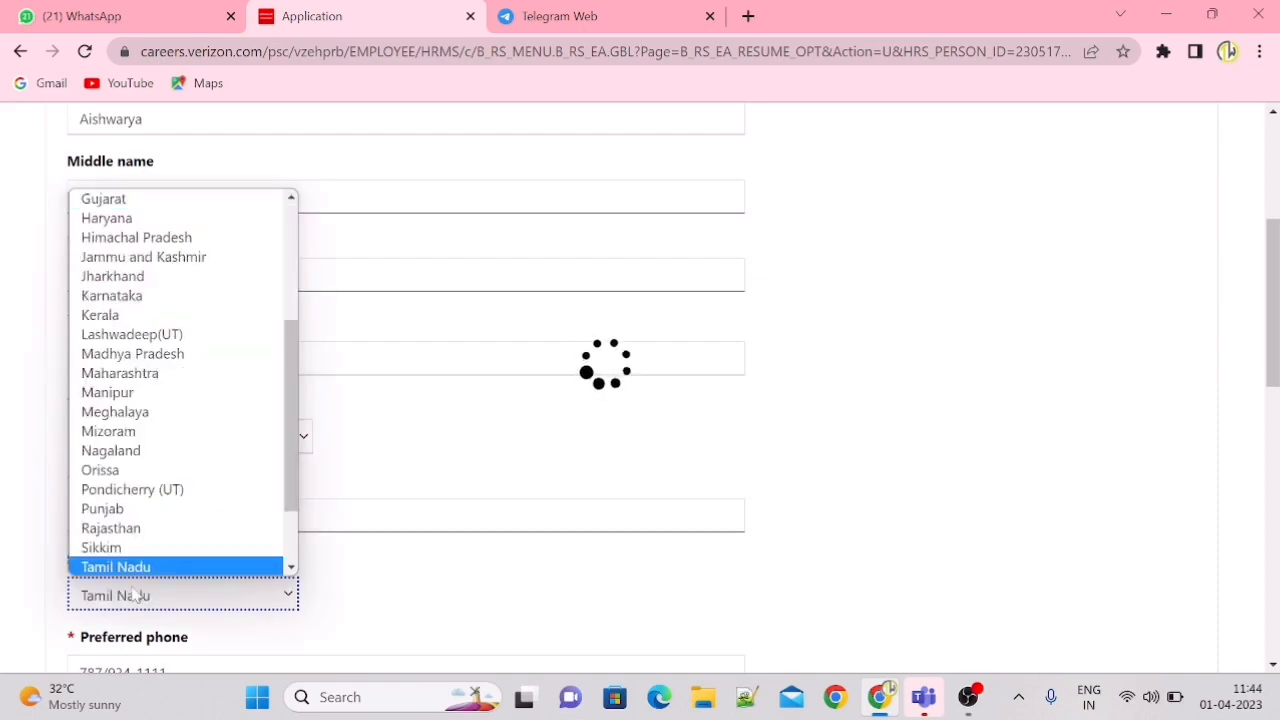
key("Return")
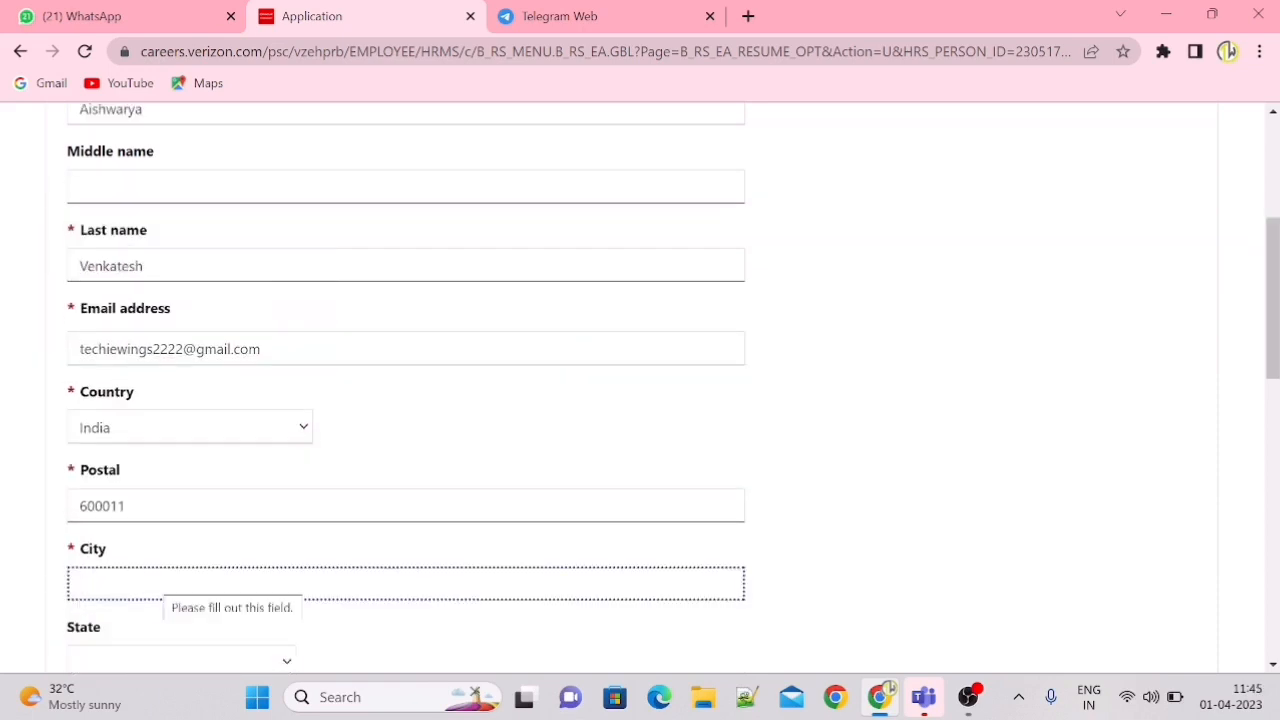
Enter chennai as the city and set the state to Tamil Nadu
type("chennai")
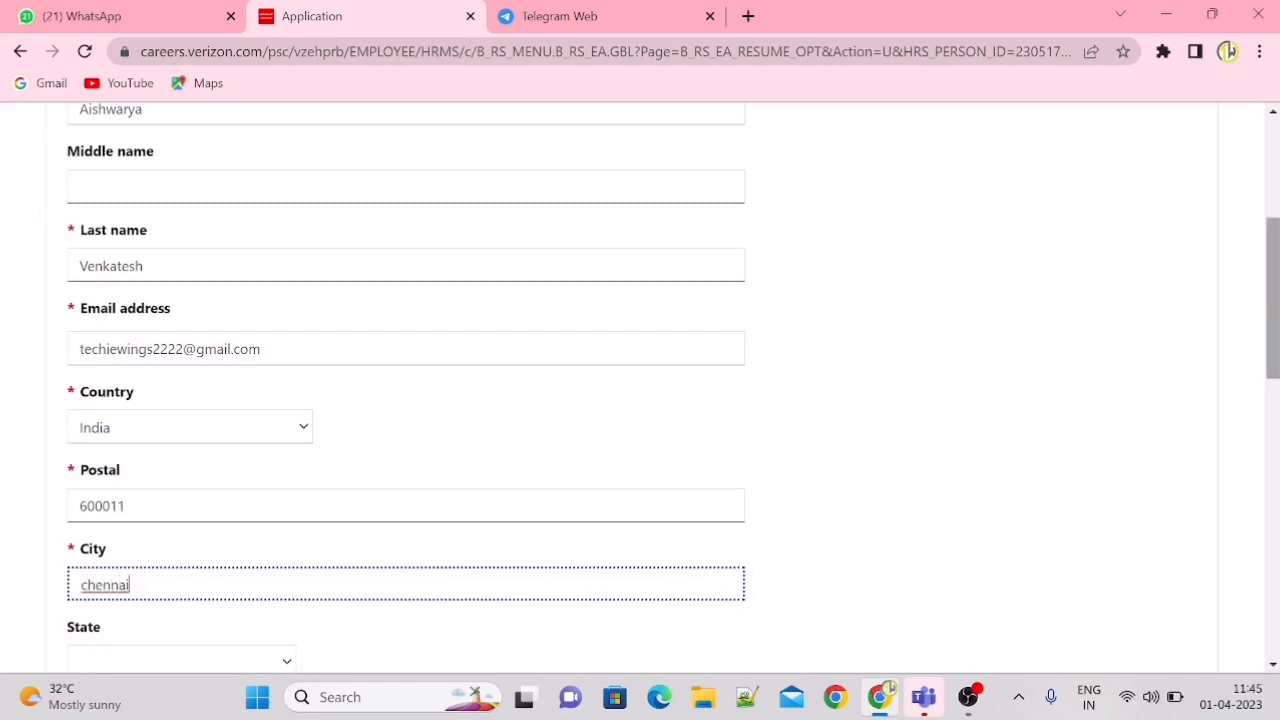
scroll(1020, 410, "down", 2)
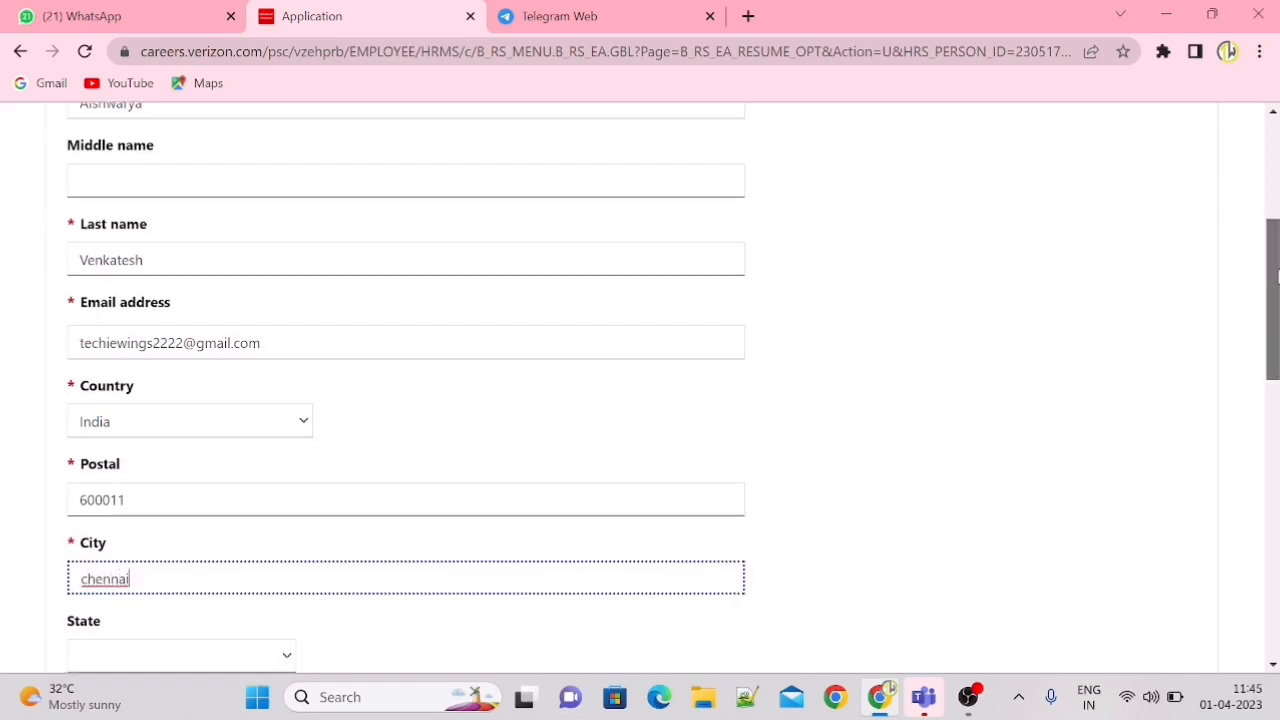
left_click(217, 434)
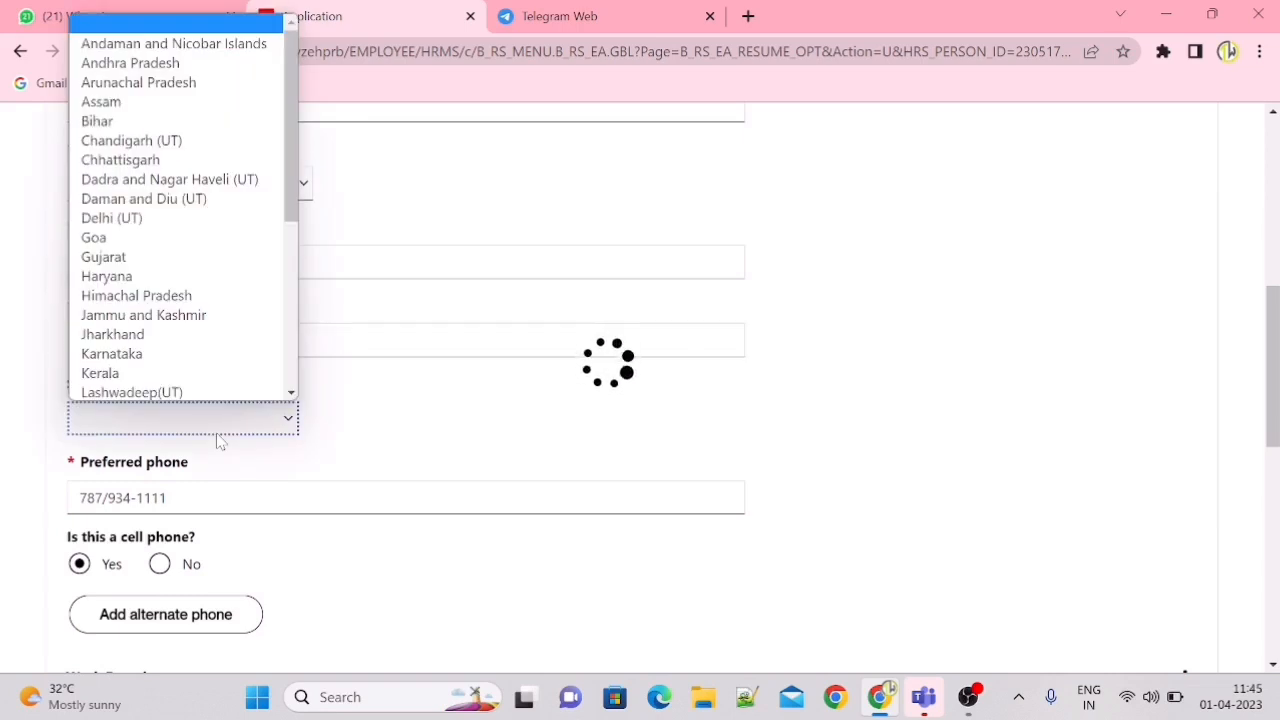
type("tam")
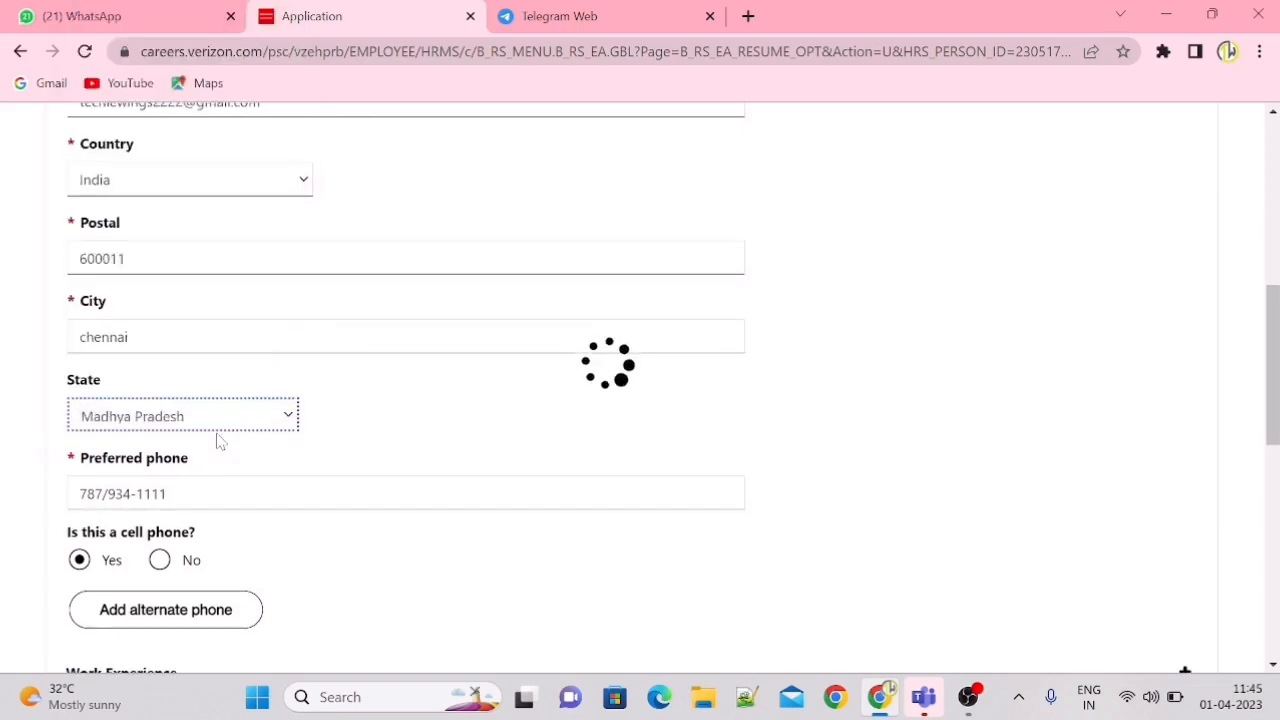
left_click(203, 420)
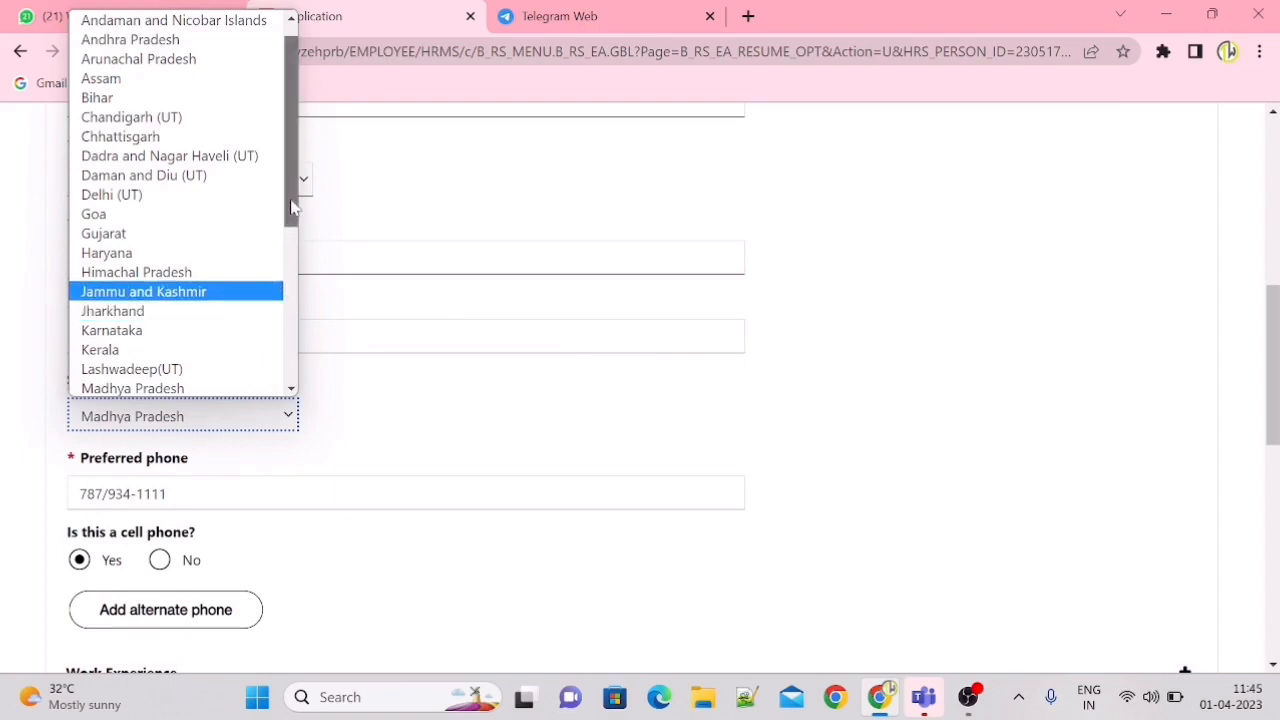
left_click_drag(291, 207, 317, 371)
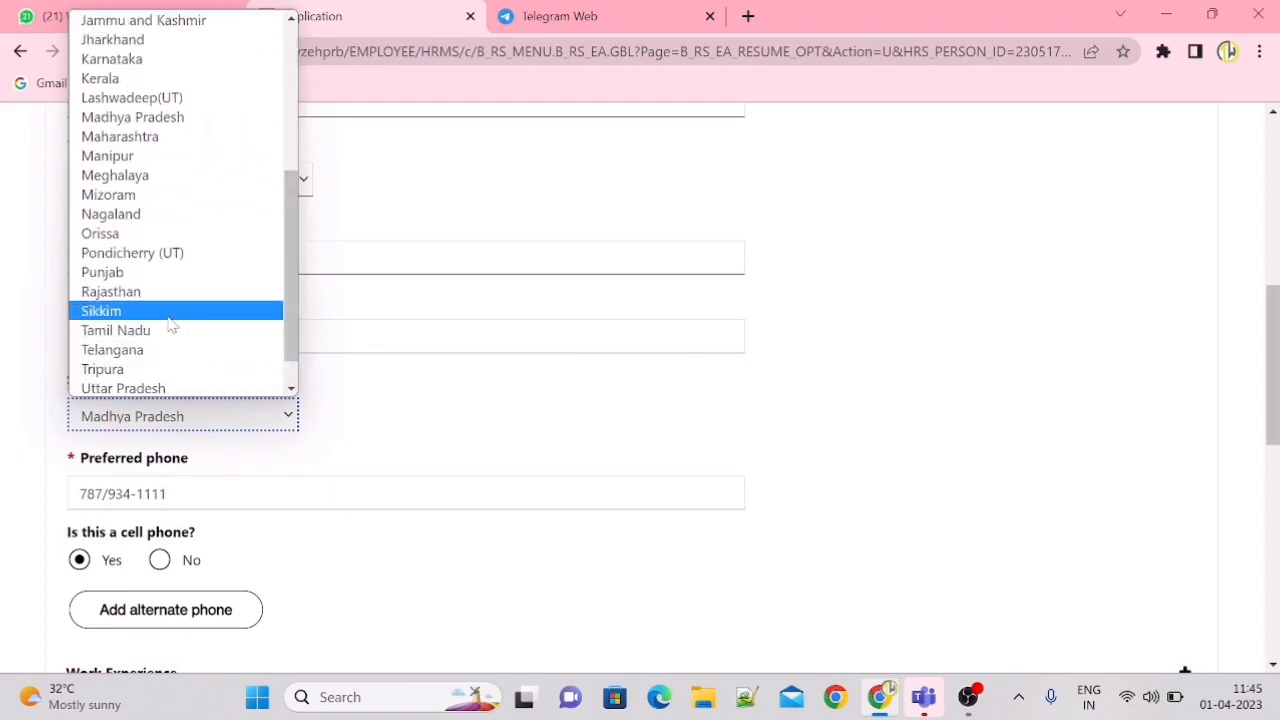
left_click_drag(294, 271, 294, 279)
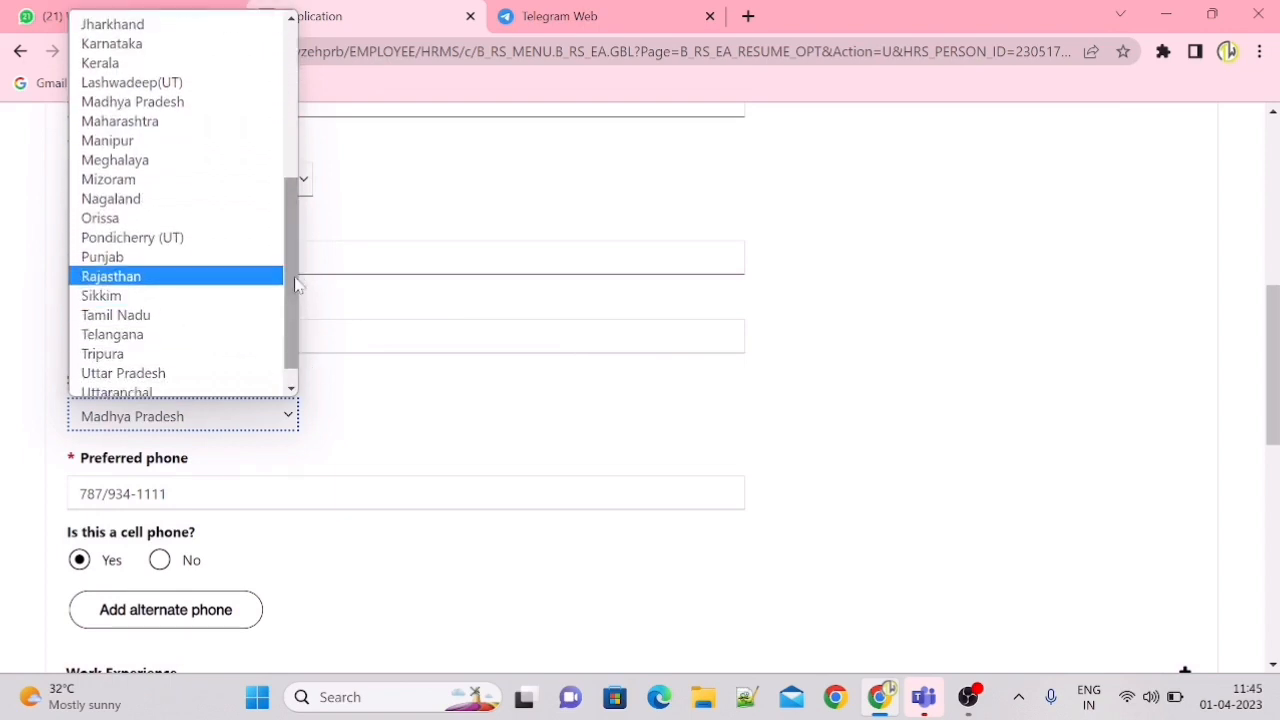
left_click(197, 318)
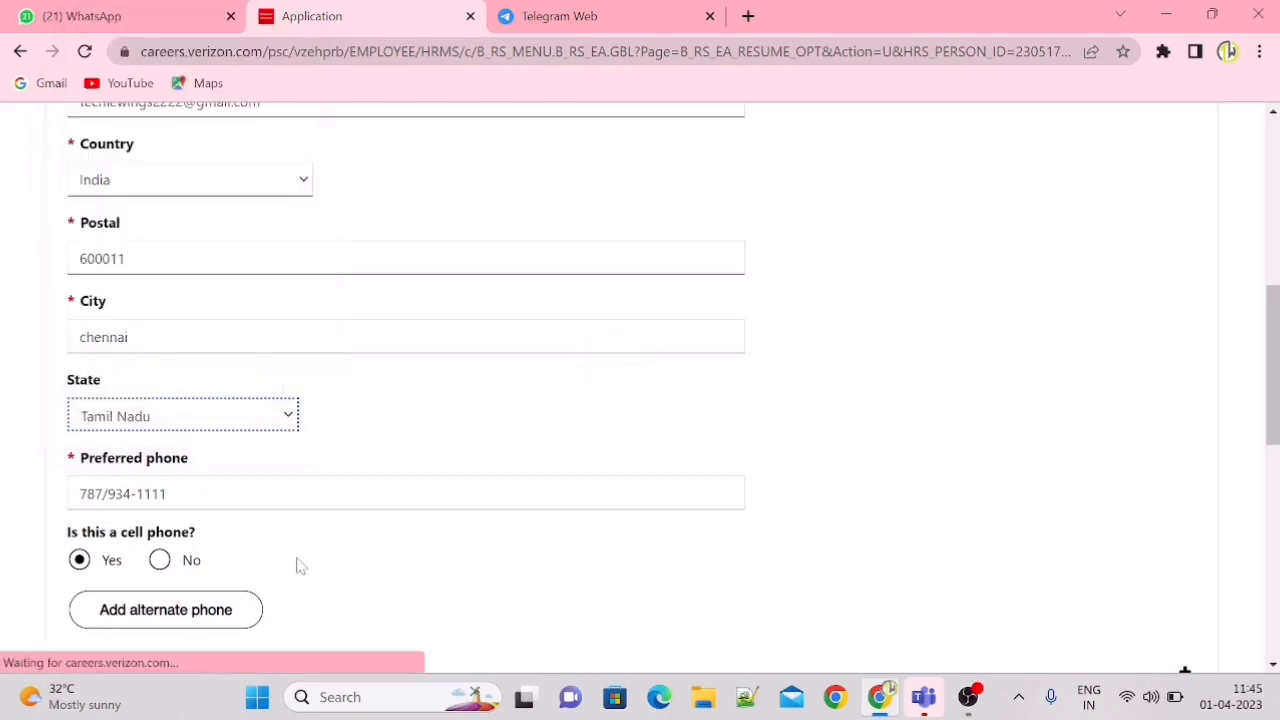
Remove the slash and hyphen from the preferred phone number so it contains only digits
left_click(109, 494)
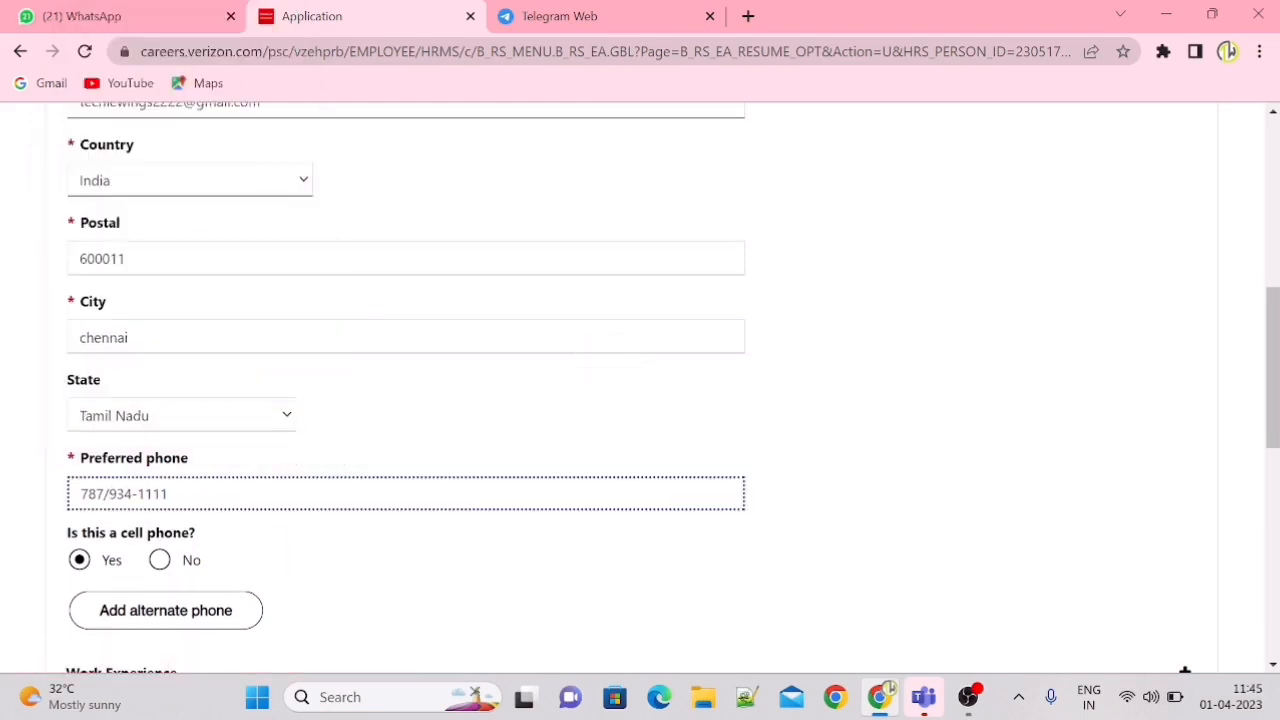
key("BackSpace")
key("BackSpace")
left_click_drag(1273, 411, 1276, 270)
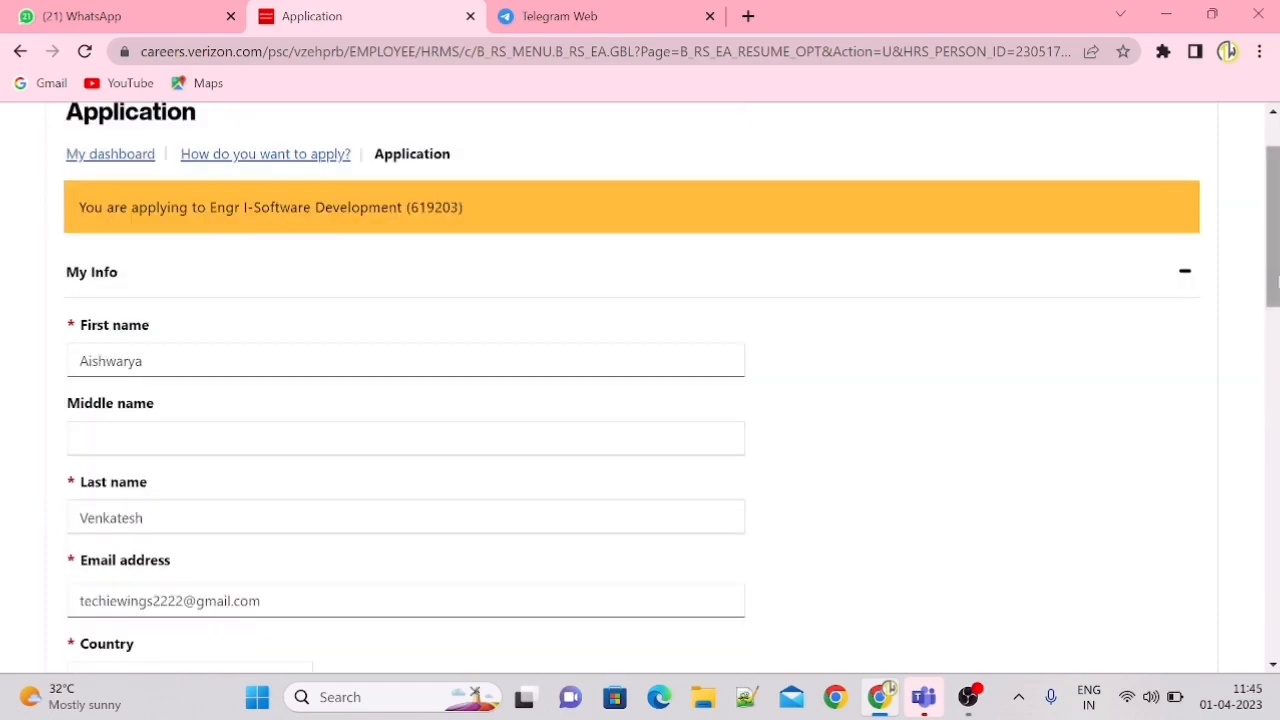
Expand the Work Experience section and answer No to having any work experience
scroll(537, 348, "down", 8)
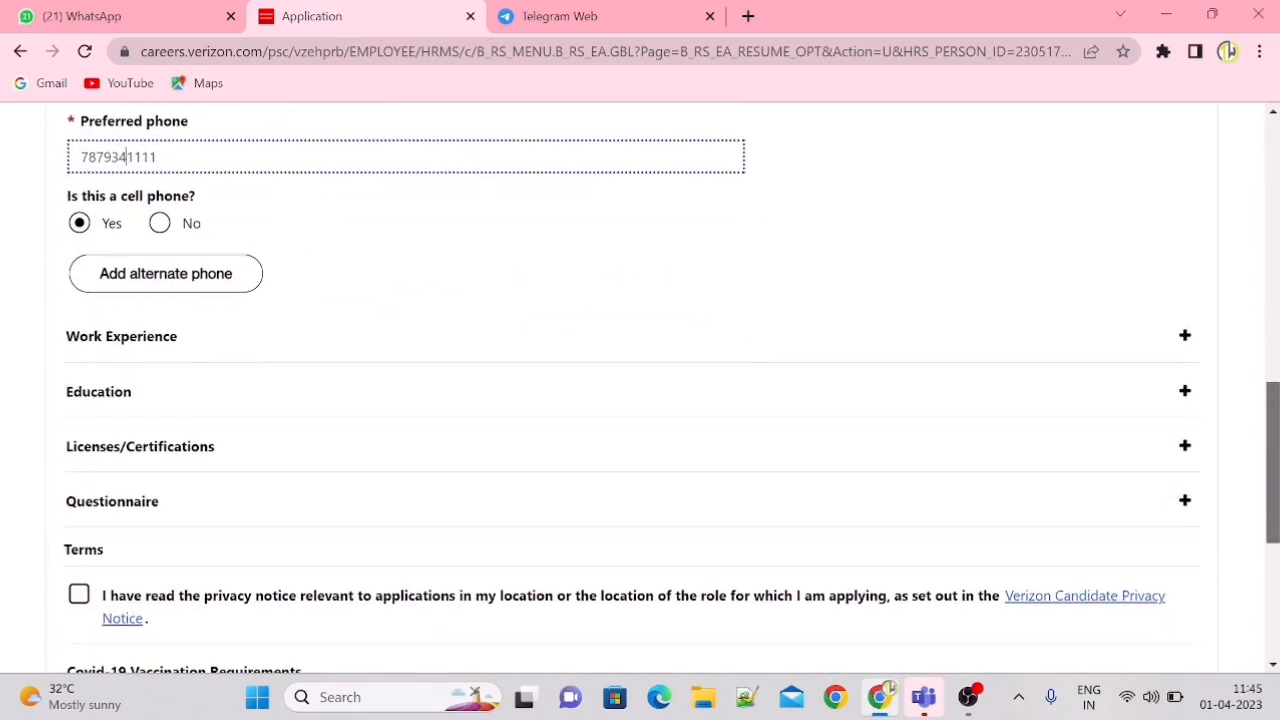
left_click(511, 340)
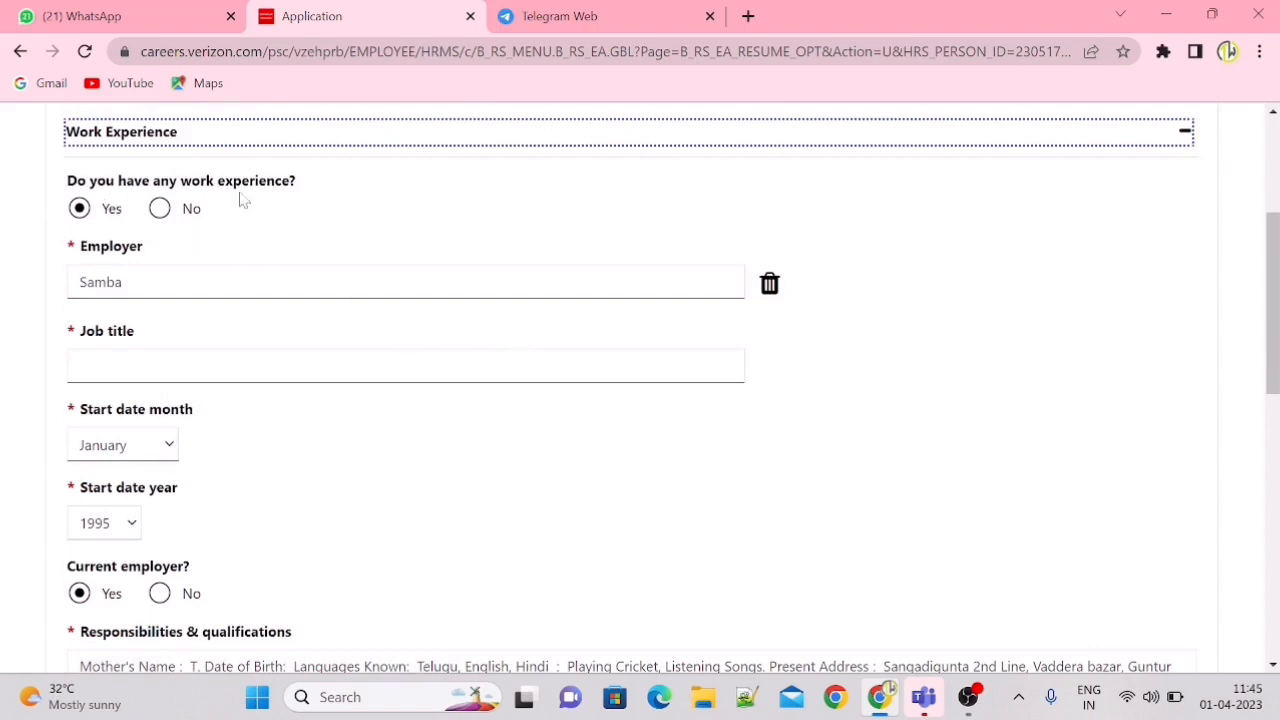
left_click(159, 209)
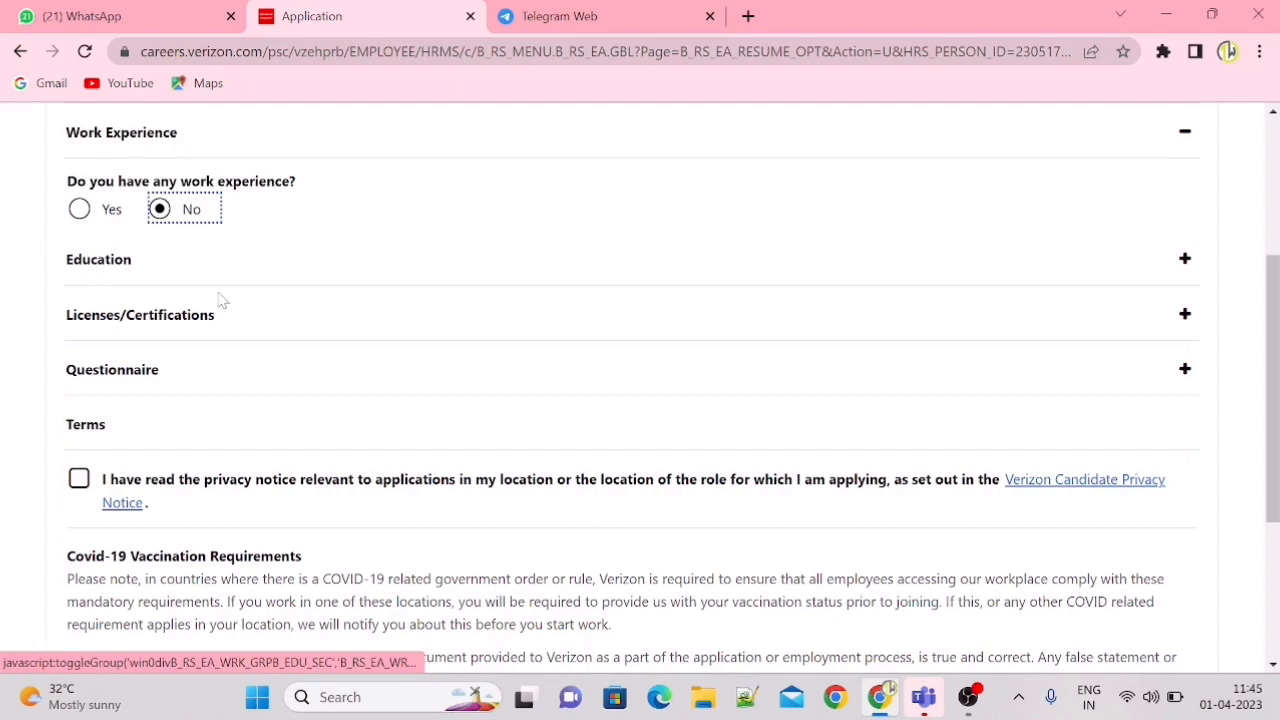
Expand the Education section and set the first education entry's country to India
left_click(171, 262)
left_click(166, 346)
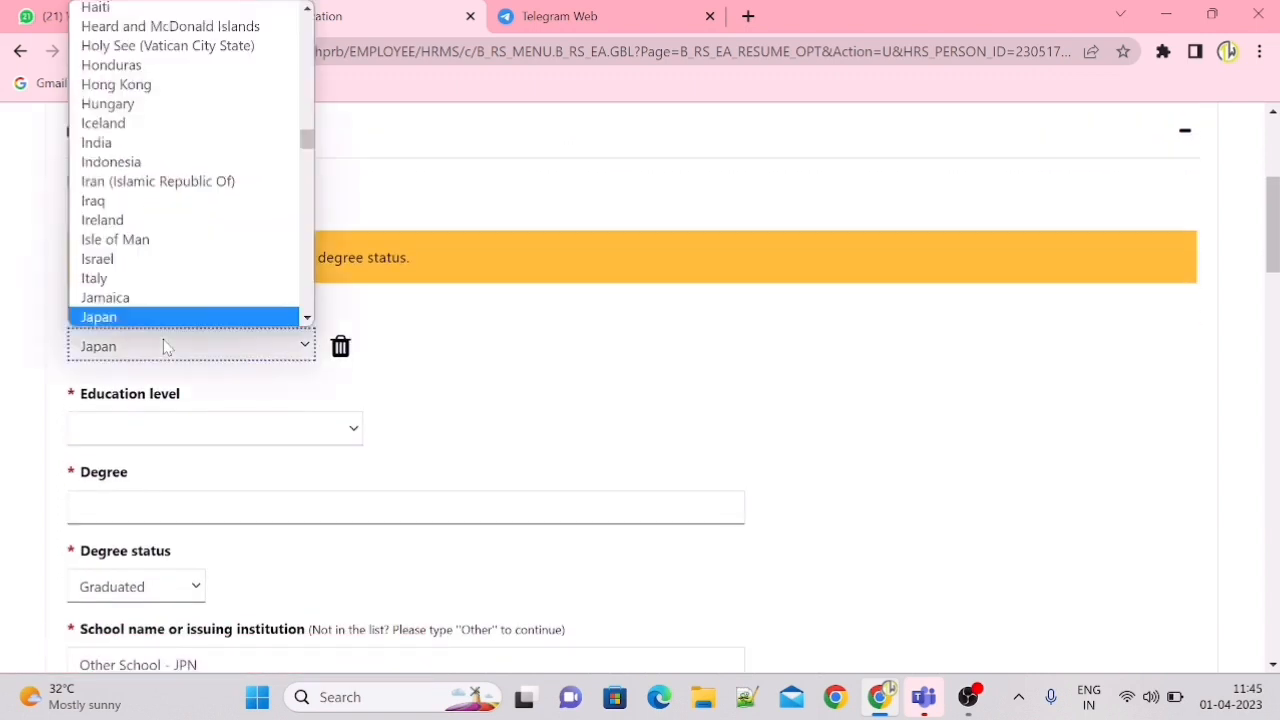
key("i")
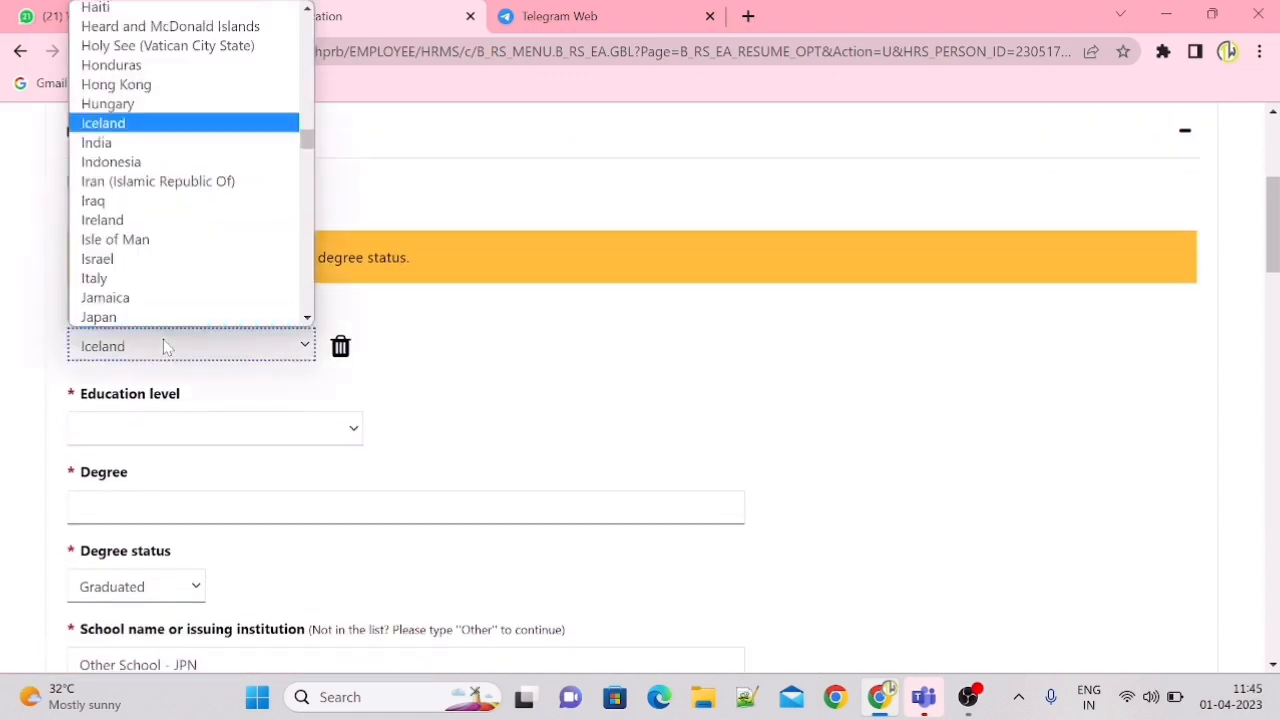
left_click(133, 143)
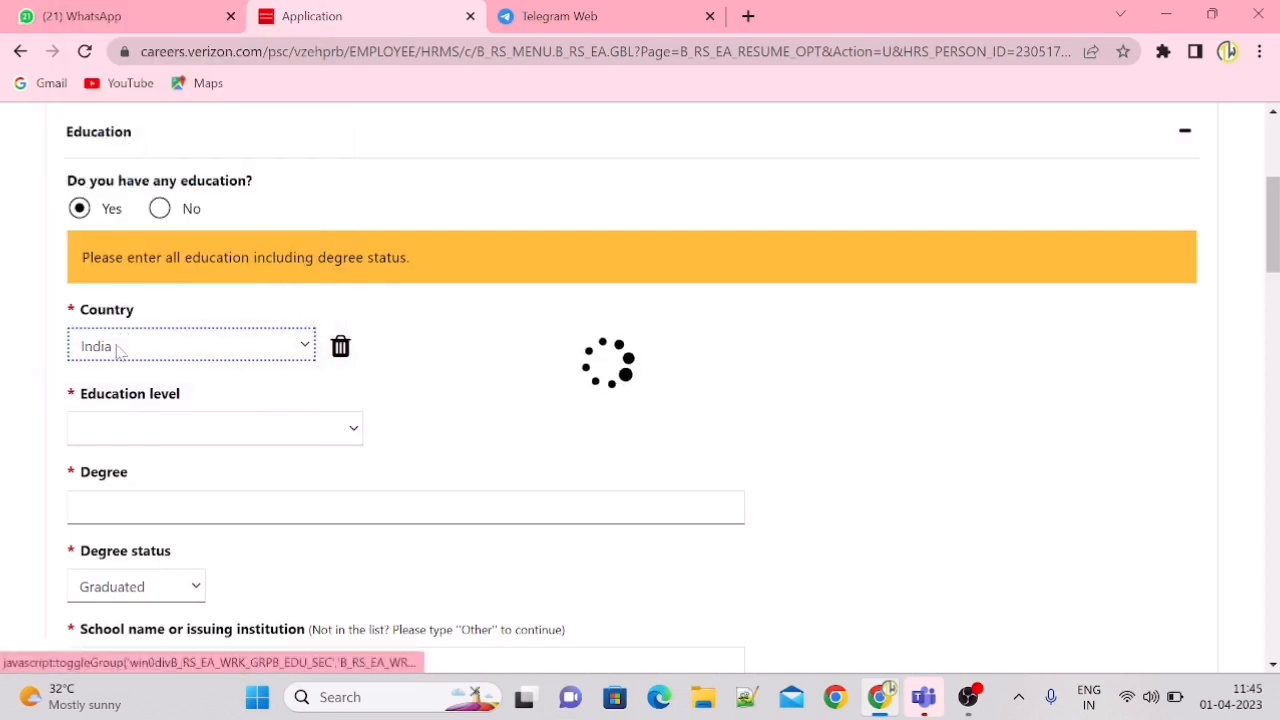
Try to set the first entry's education level to Bachelor (All Other) and start filling in its degree
left_click(141, 433)
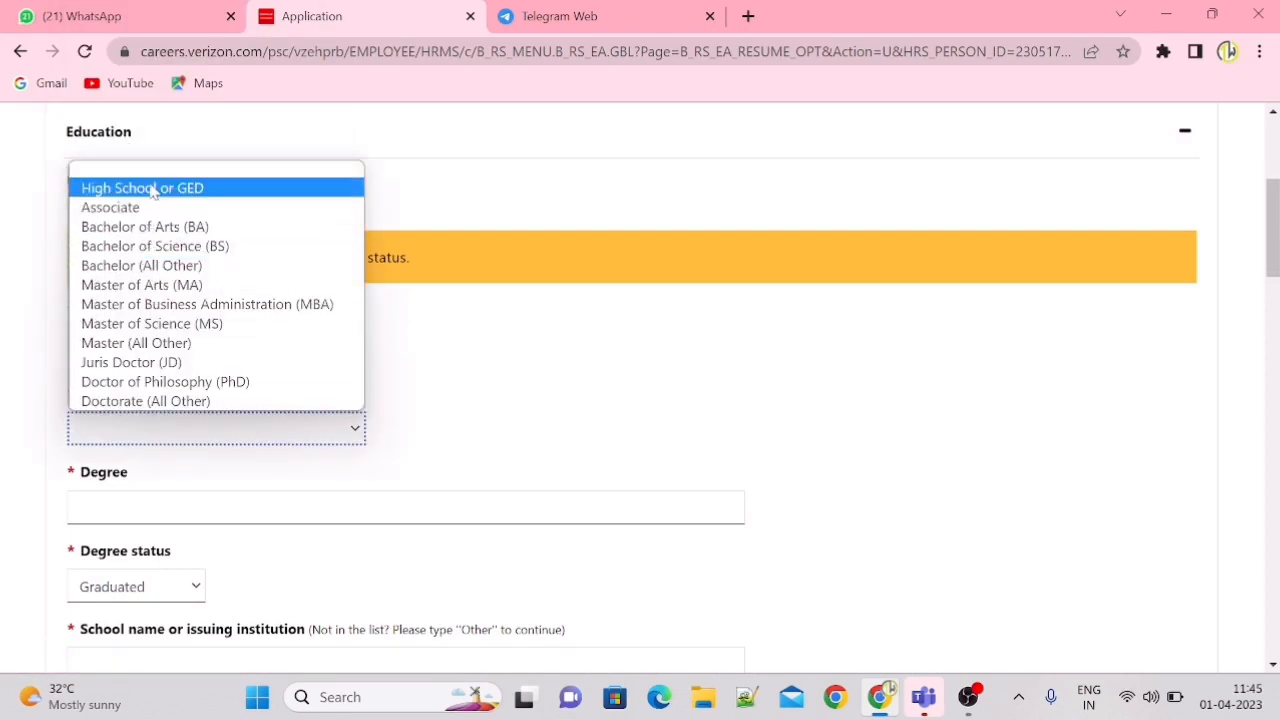
left_click(188, 271)
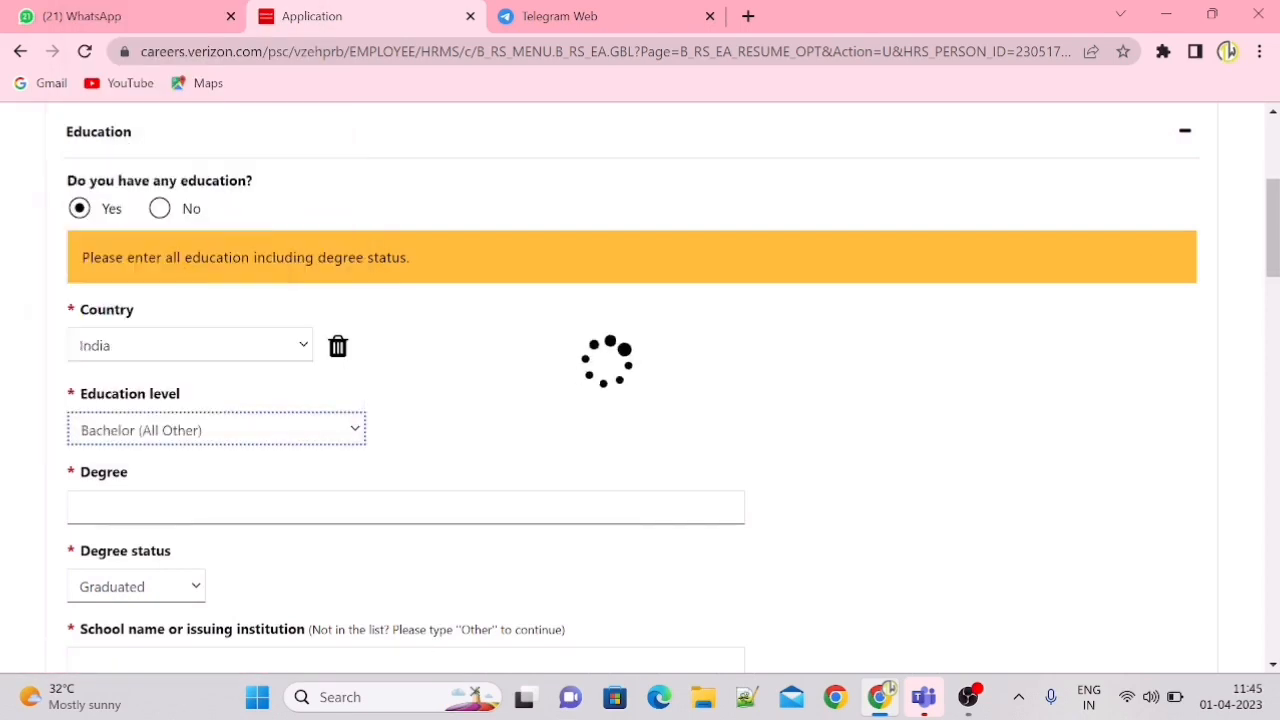
left_click(133, 508)
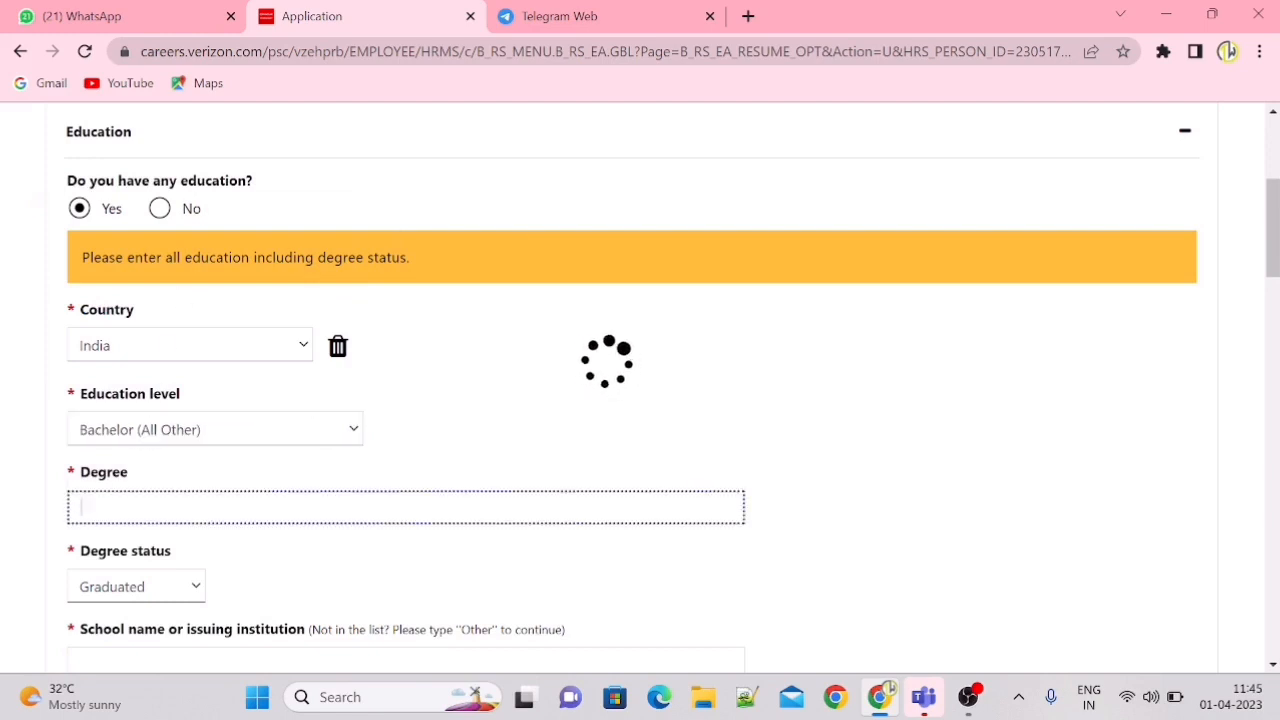
key("b")
key("h")
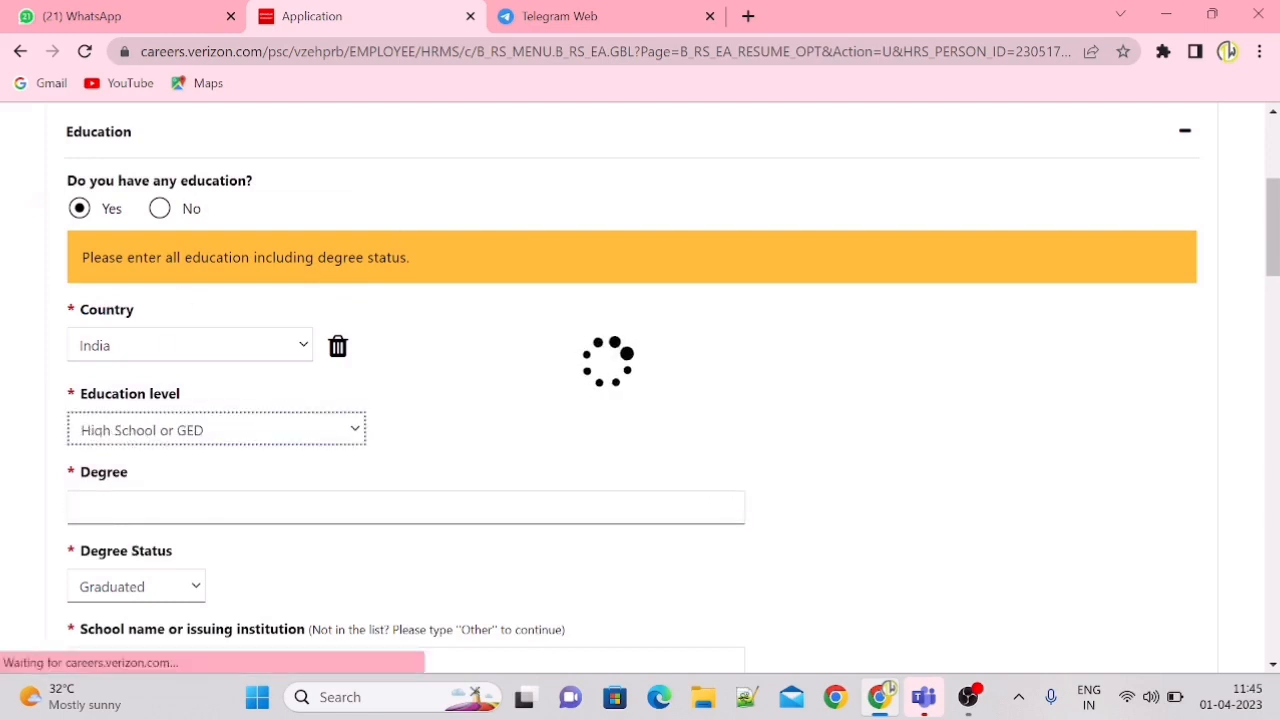
Set the first entry's education level to Bachelor (All Other) and enter Bachelor of Engineering as the degree
left_click(200, 430)
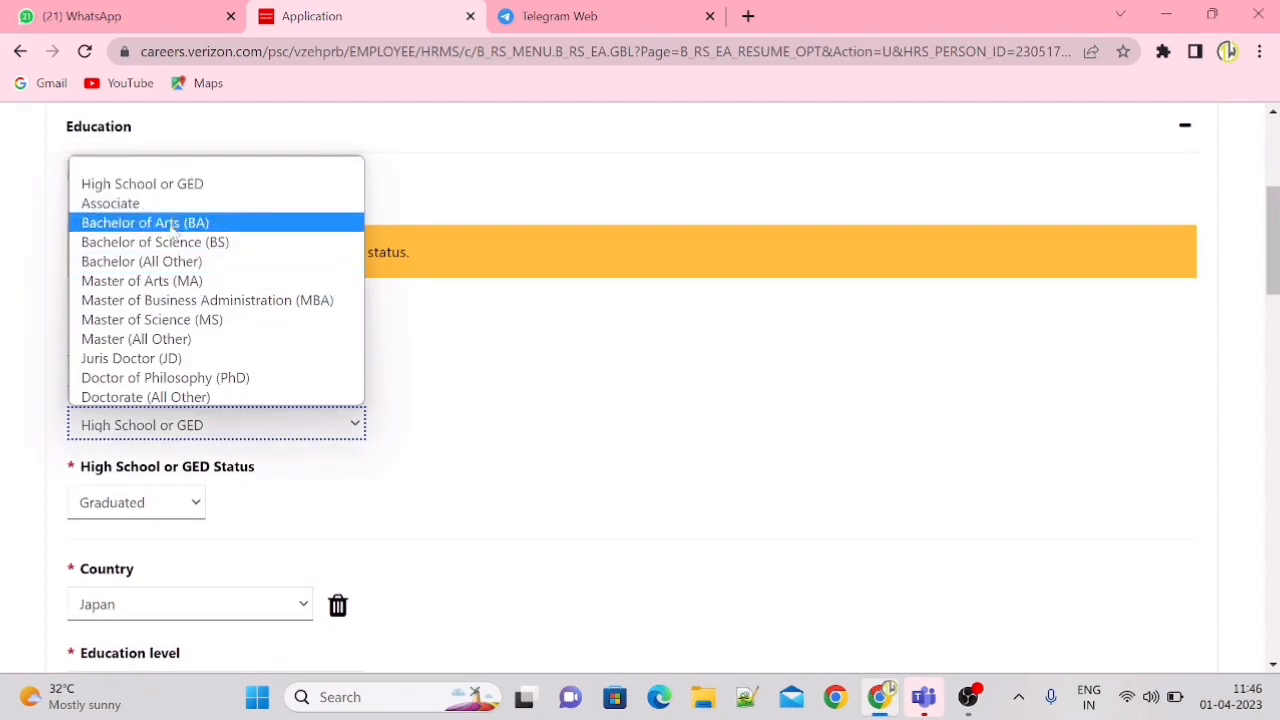
left_click(165, 261)
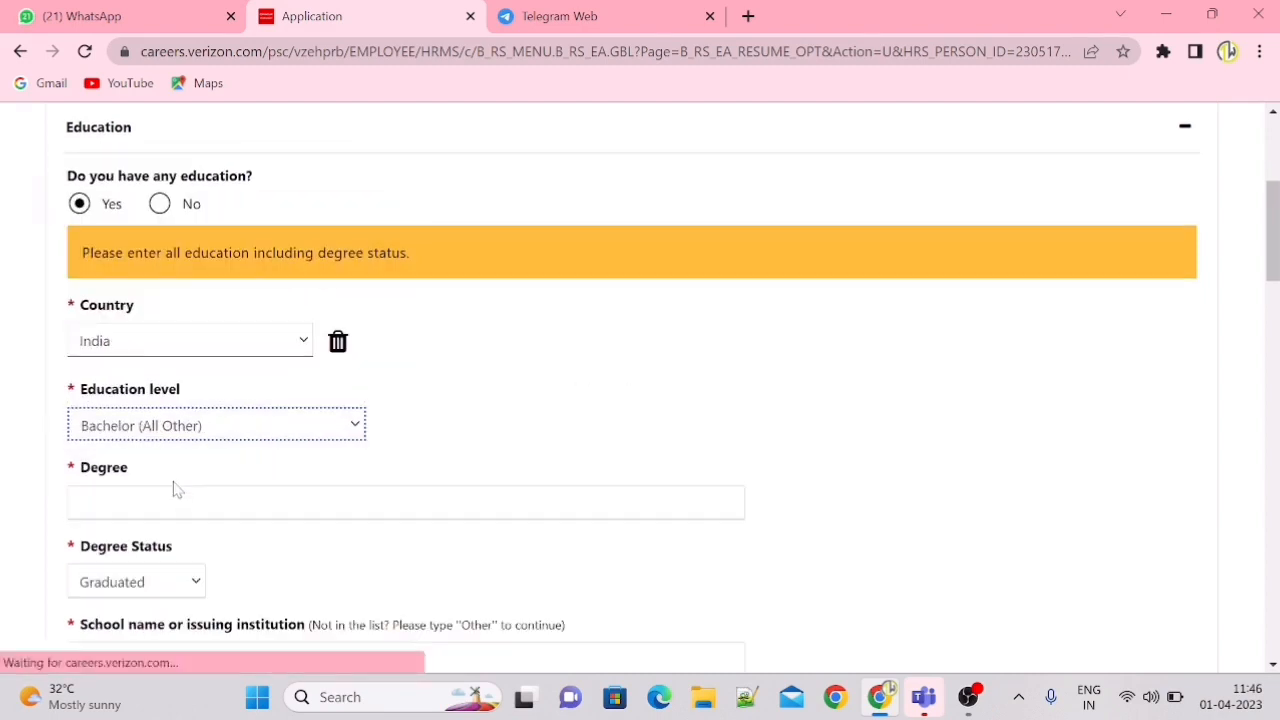
left_click(177, 502)
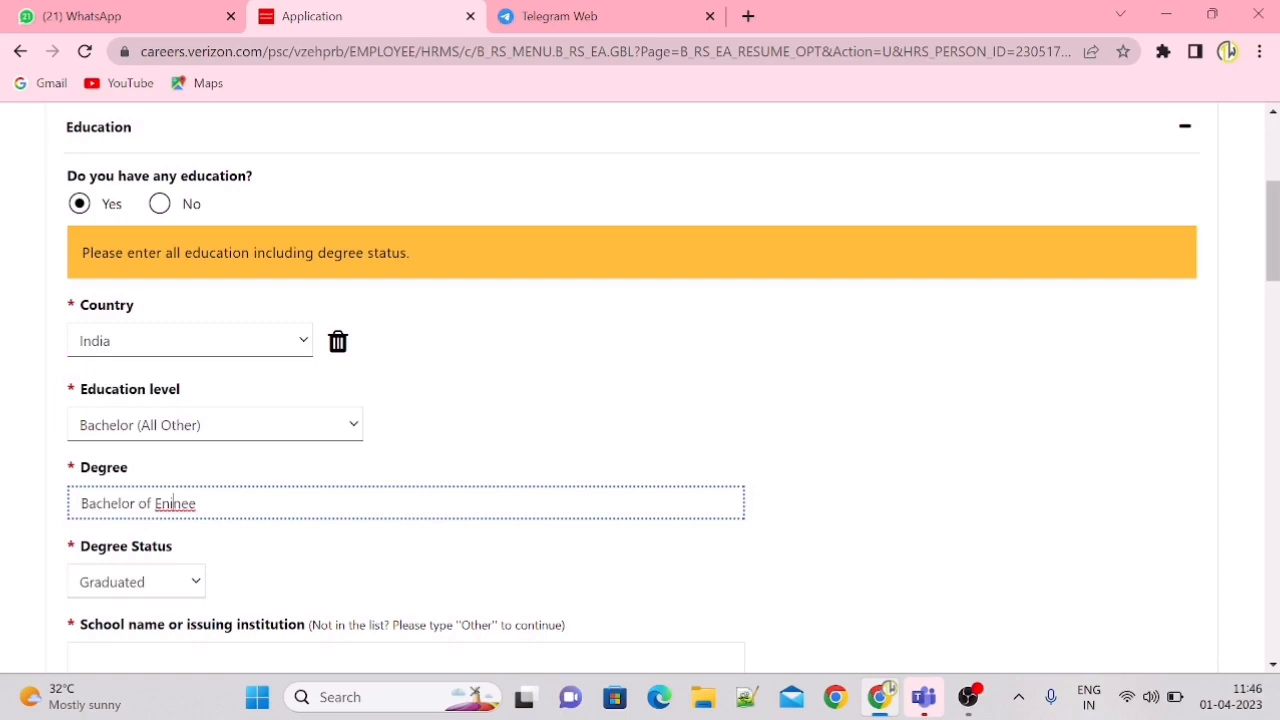
key("shift+Left")
key("shift+Left")
key("shift+Left")
key("shift+Left")
type("ginee")
Choose Graduated as the degree status and Velammal Engineering College as the school for the bachelor's entry
left_click(153, 594)
left_click(114, 515)
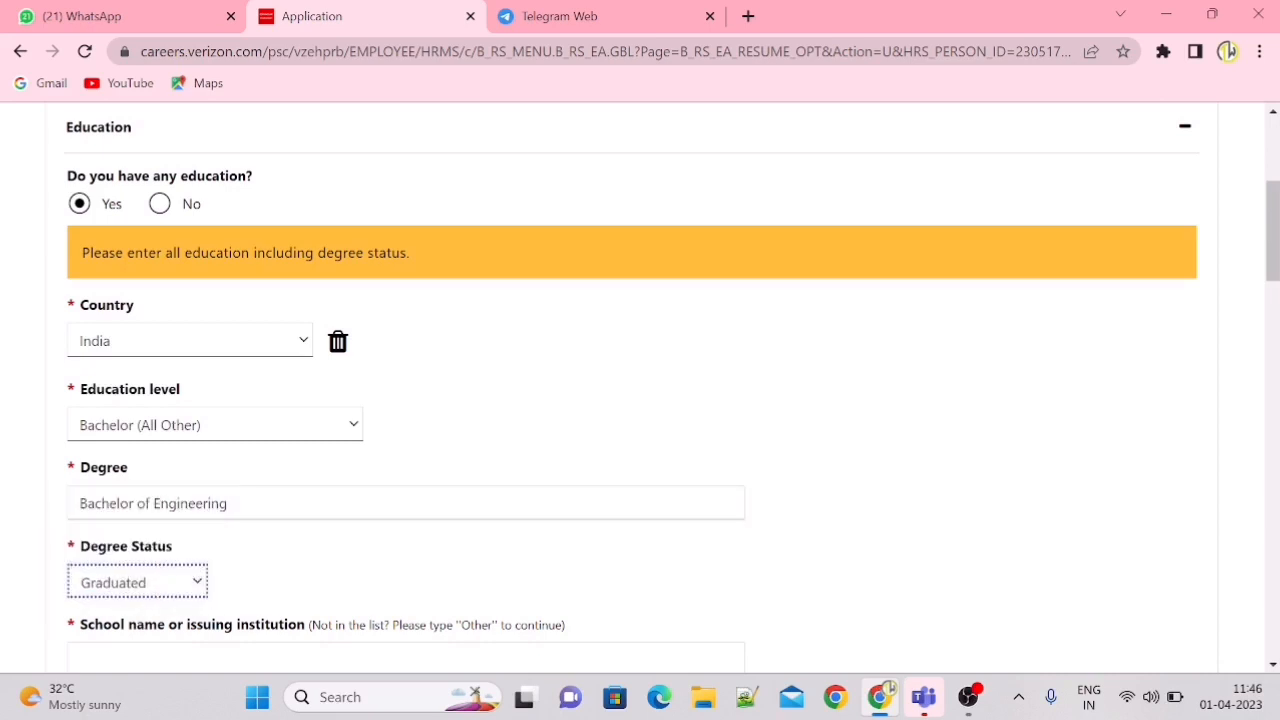
scroll(1272, 260, "down", 2)
scroll(310, 355, "down", 1)
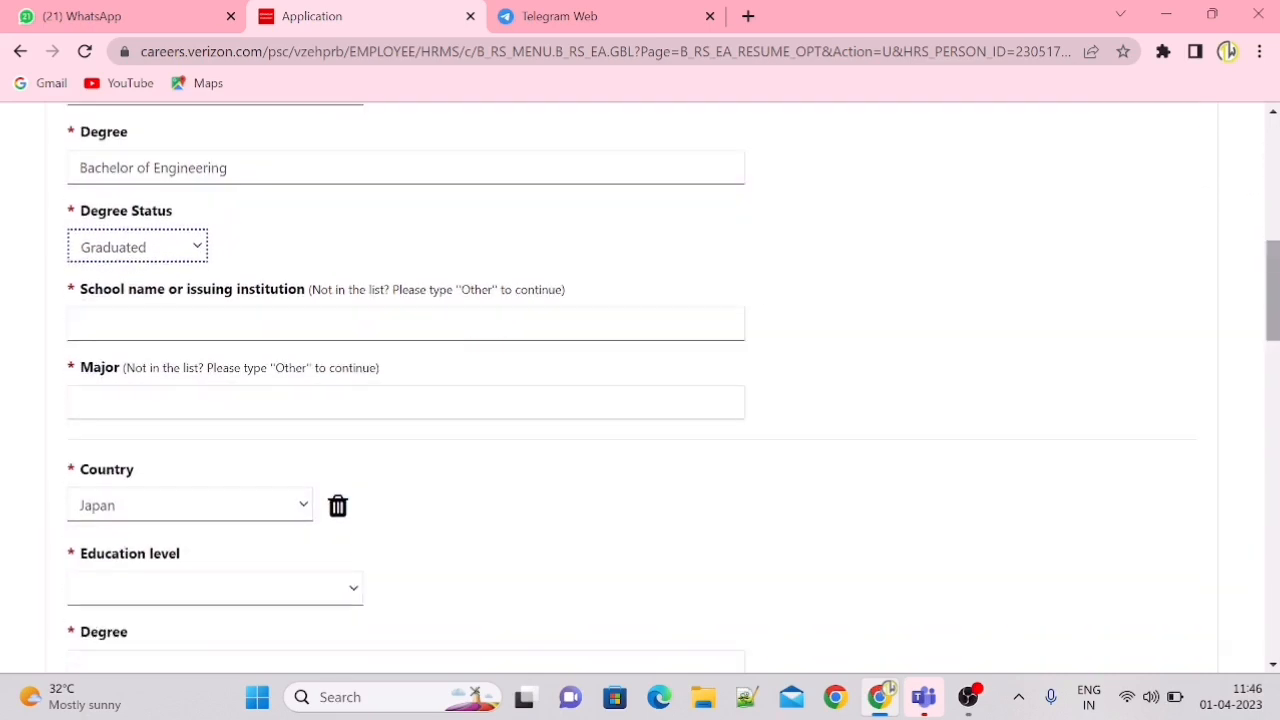
left_click(310, 324)
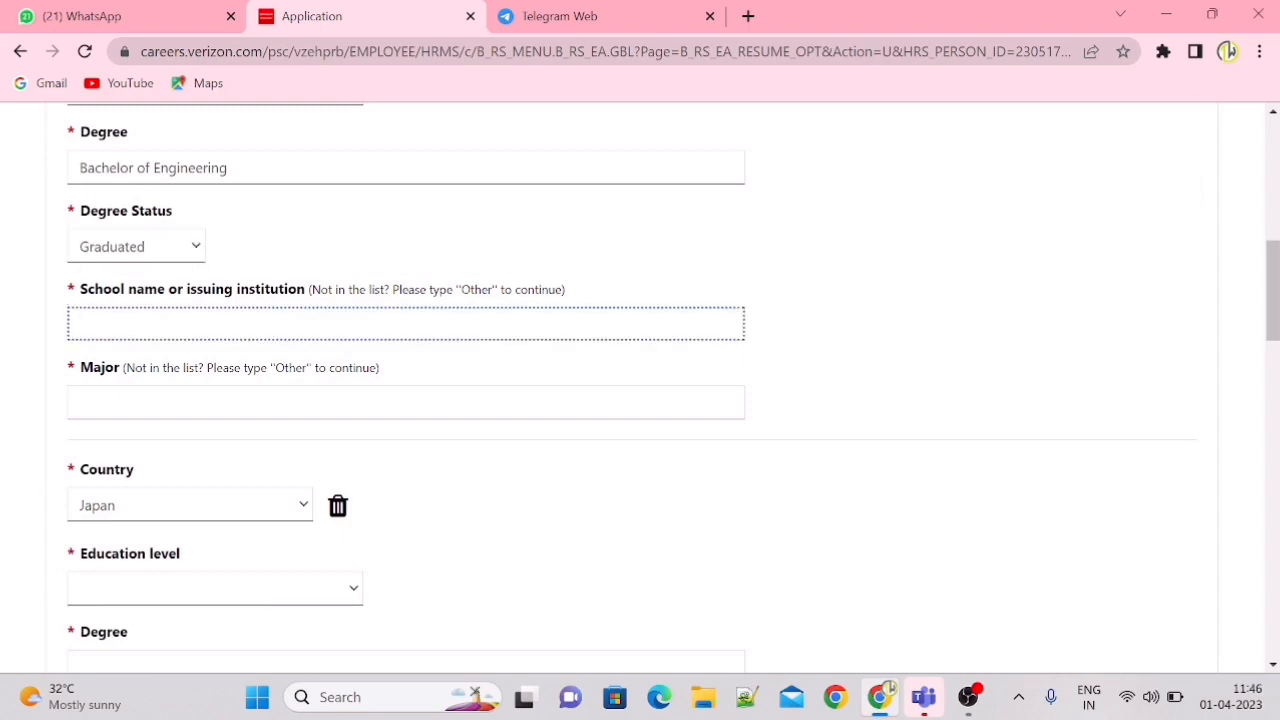
type("Velammal")
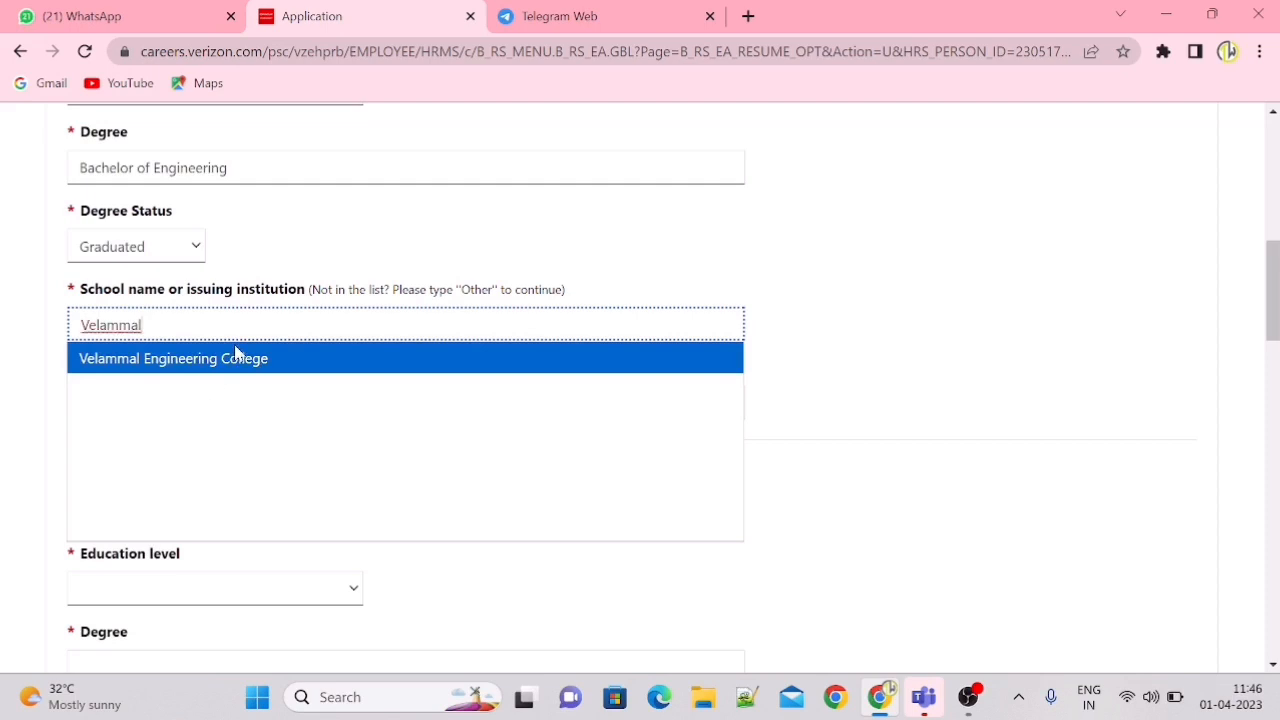
left_click(237, 352)
Look up the bachelor's major with comp and choose Computer Engineering
left_click(240, 402)
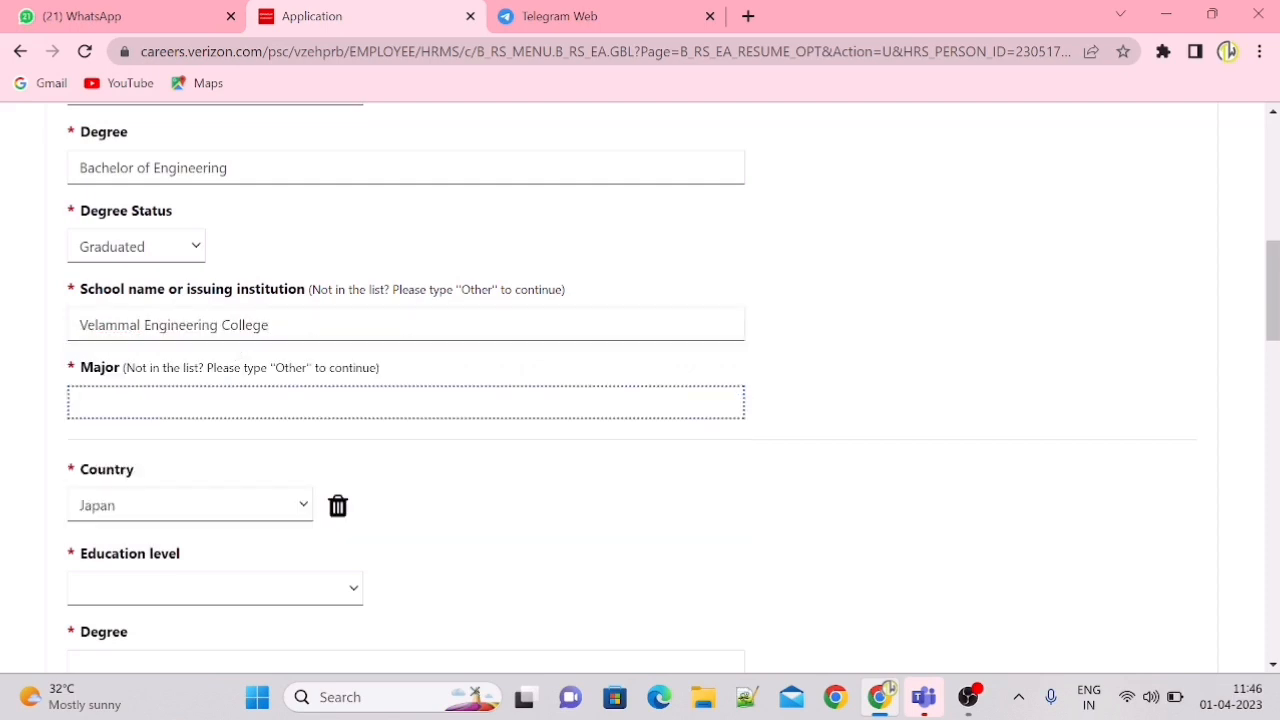
type("com")
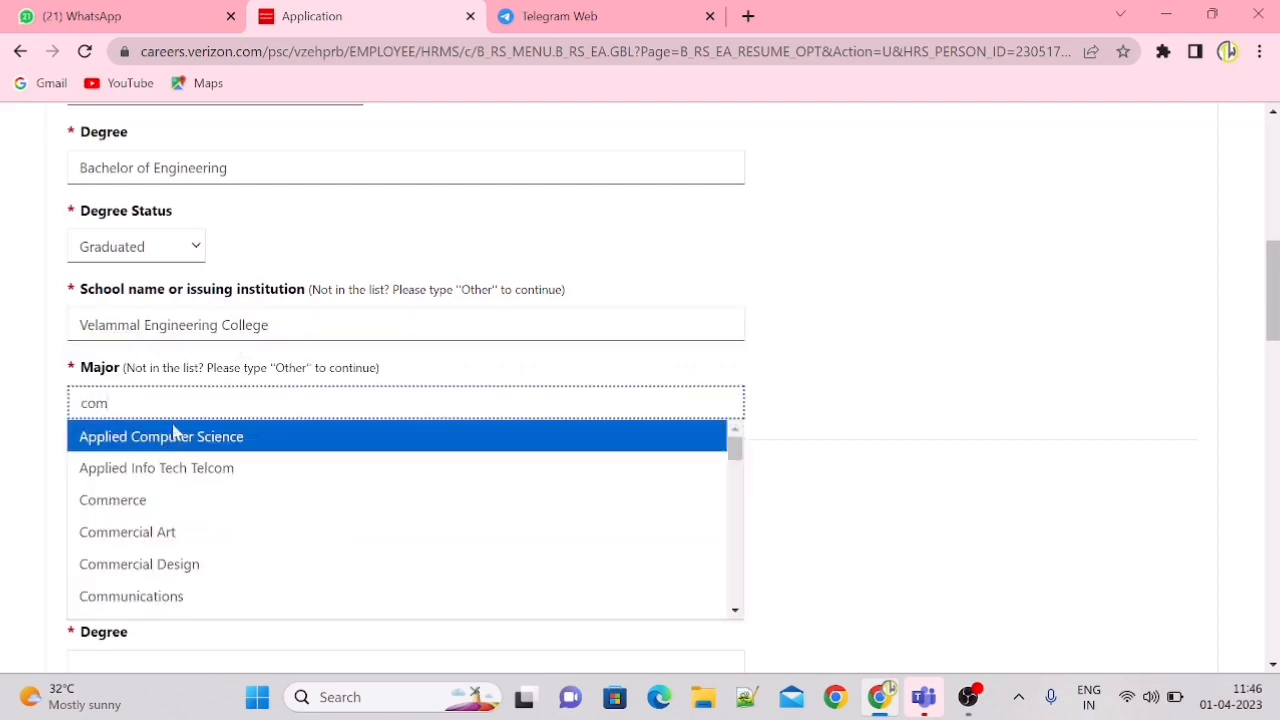
type("u")
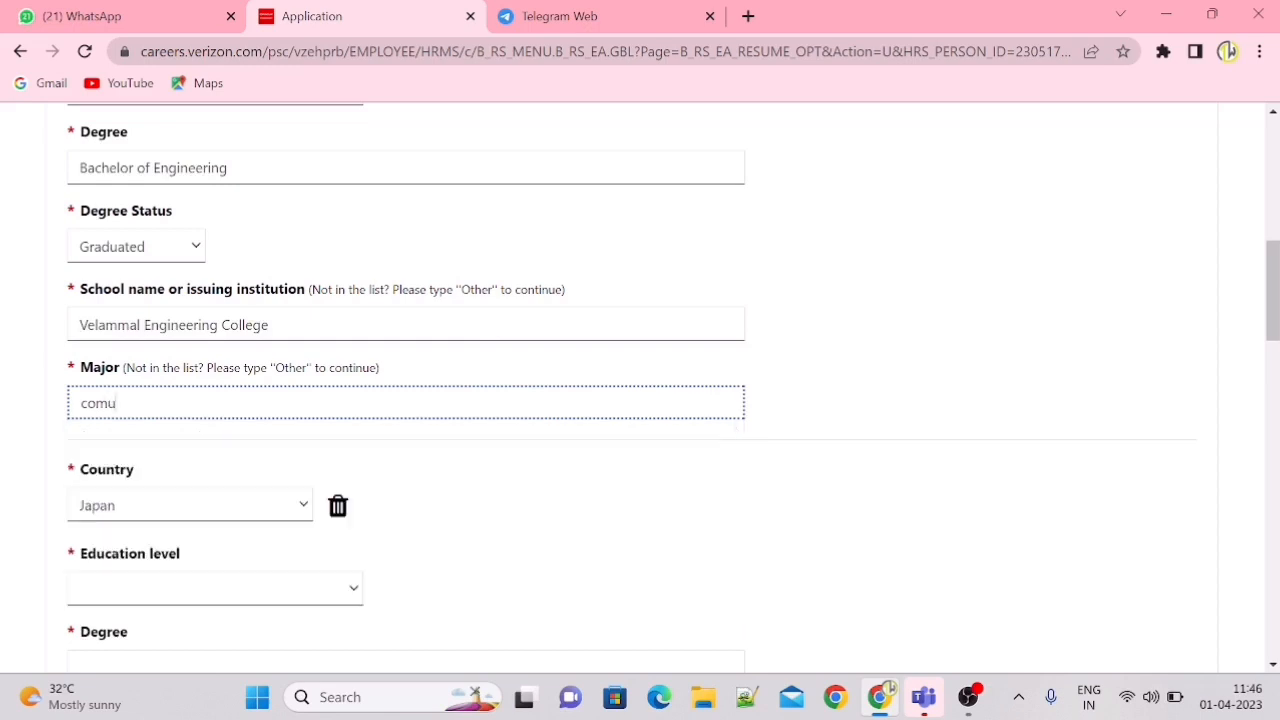
key("BackSpace")
key("BackSpace")
key("BackSpace")
key("BackSpace")
type("p")
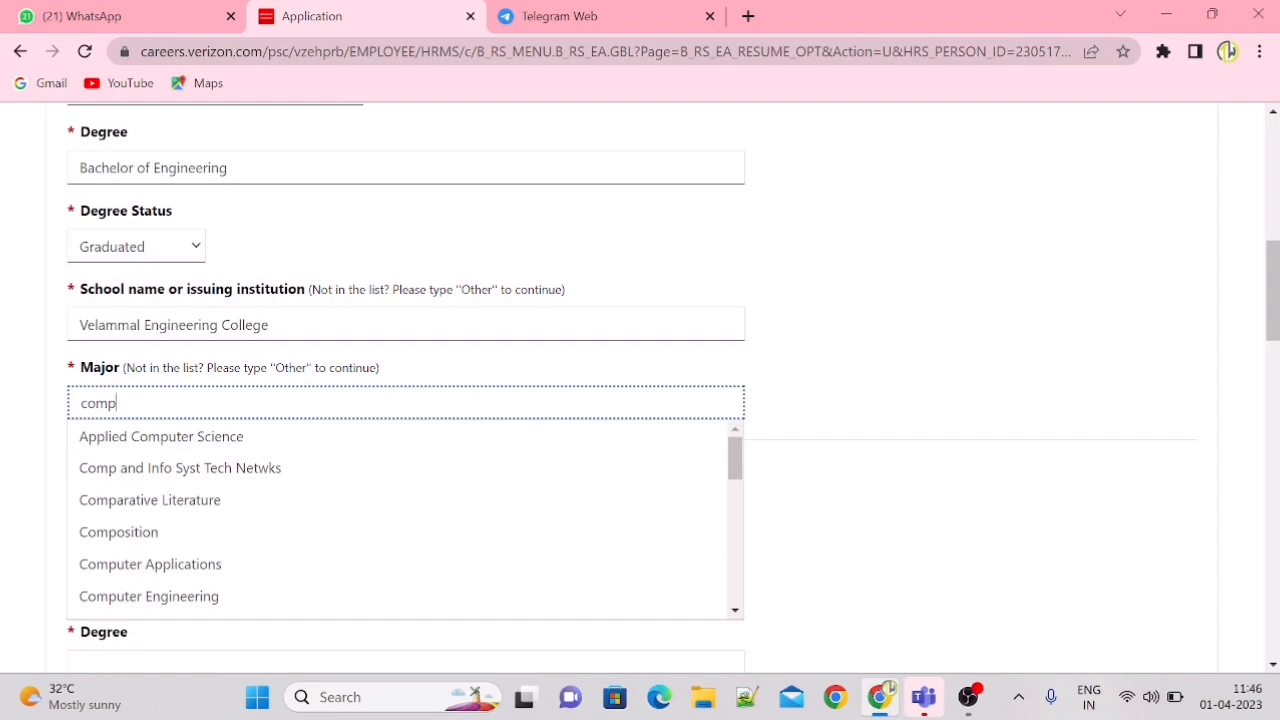
left_click(174, 598)
Set the second education entry's country to India and its education level to High School or GED
left_click(157, 506)
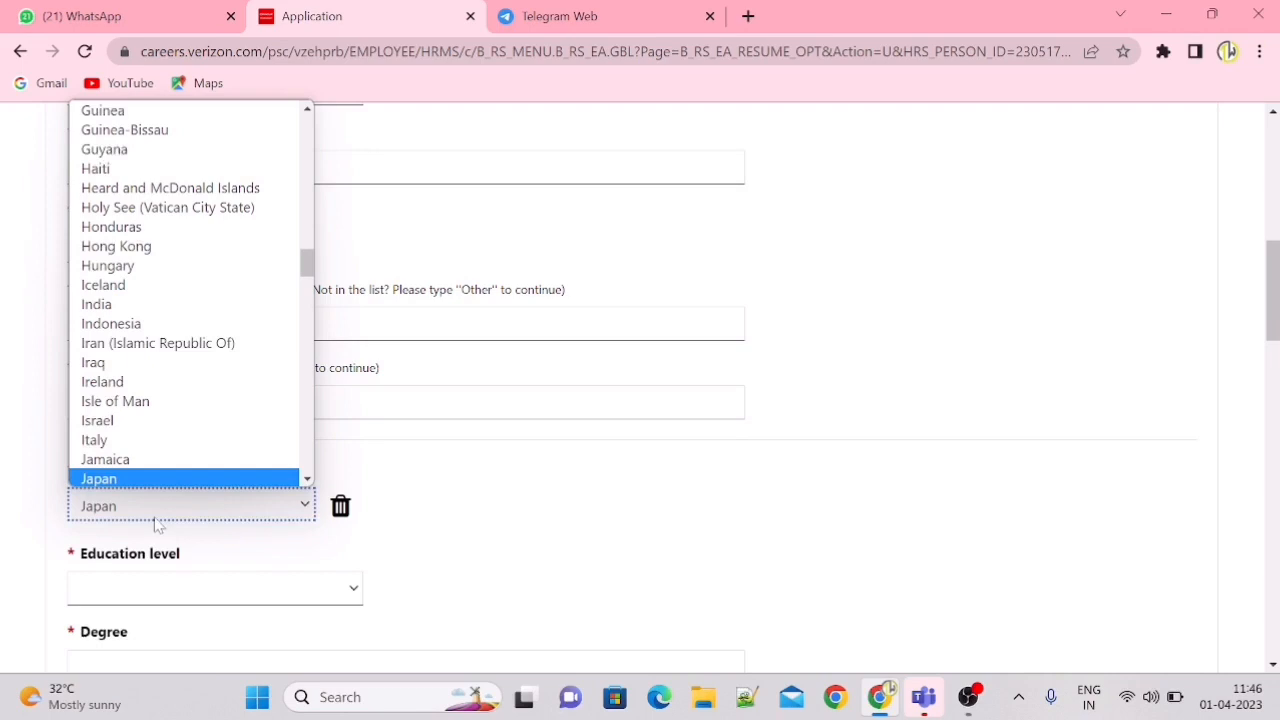
type("in")
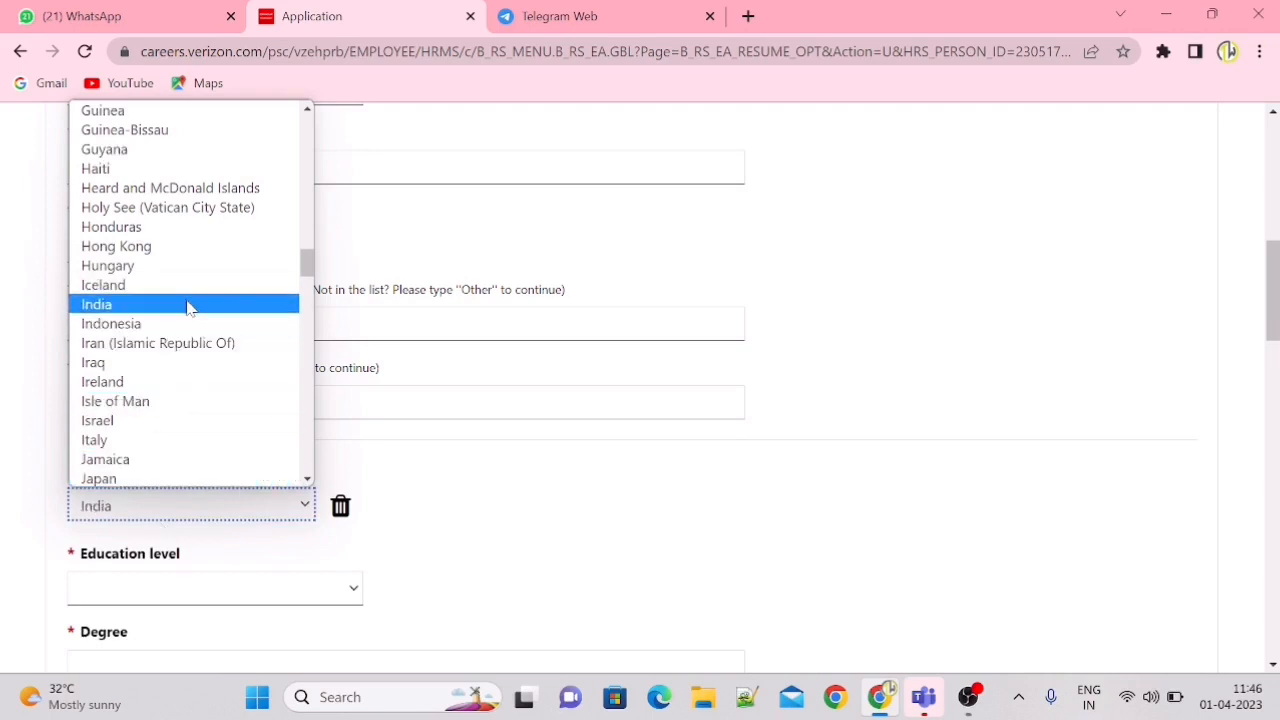
left_click(187, 306)
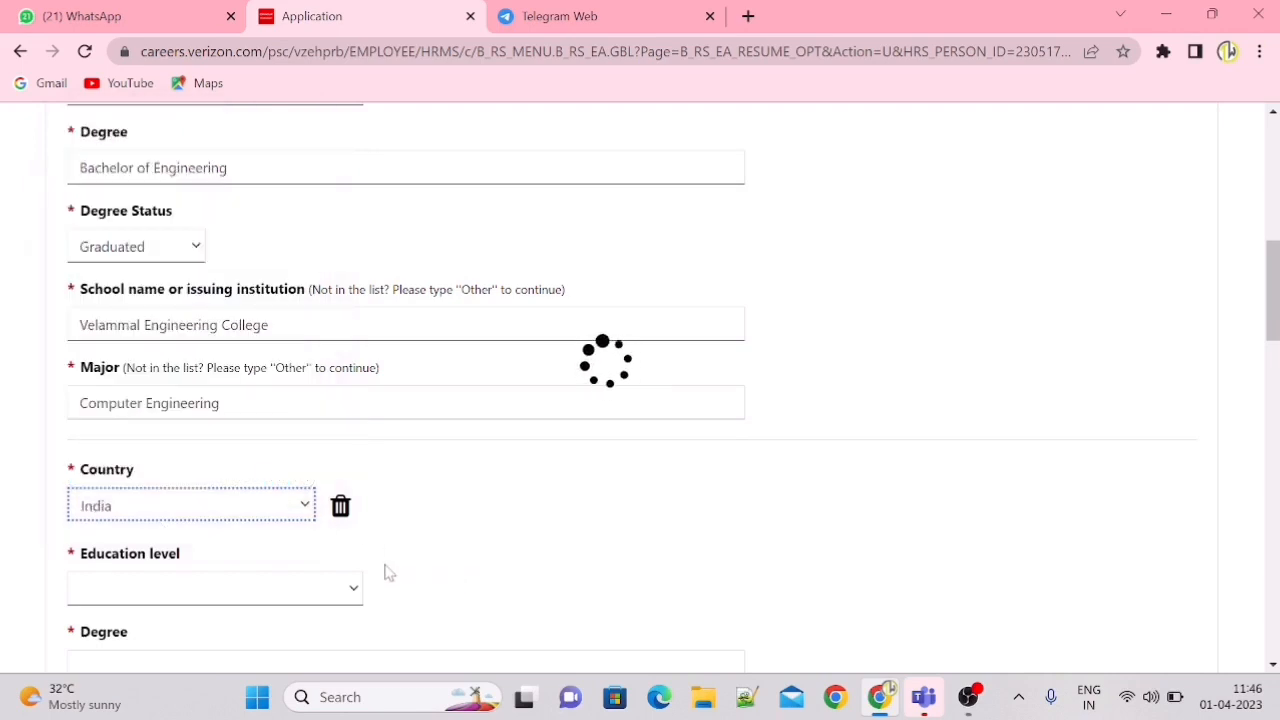
left_click(258, 601)
left_click(246, 352)
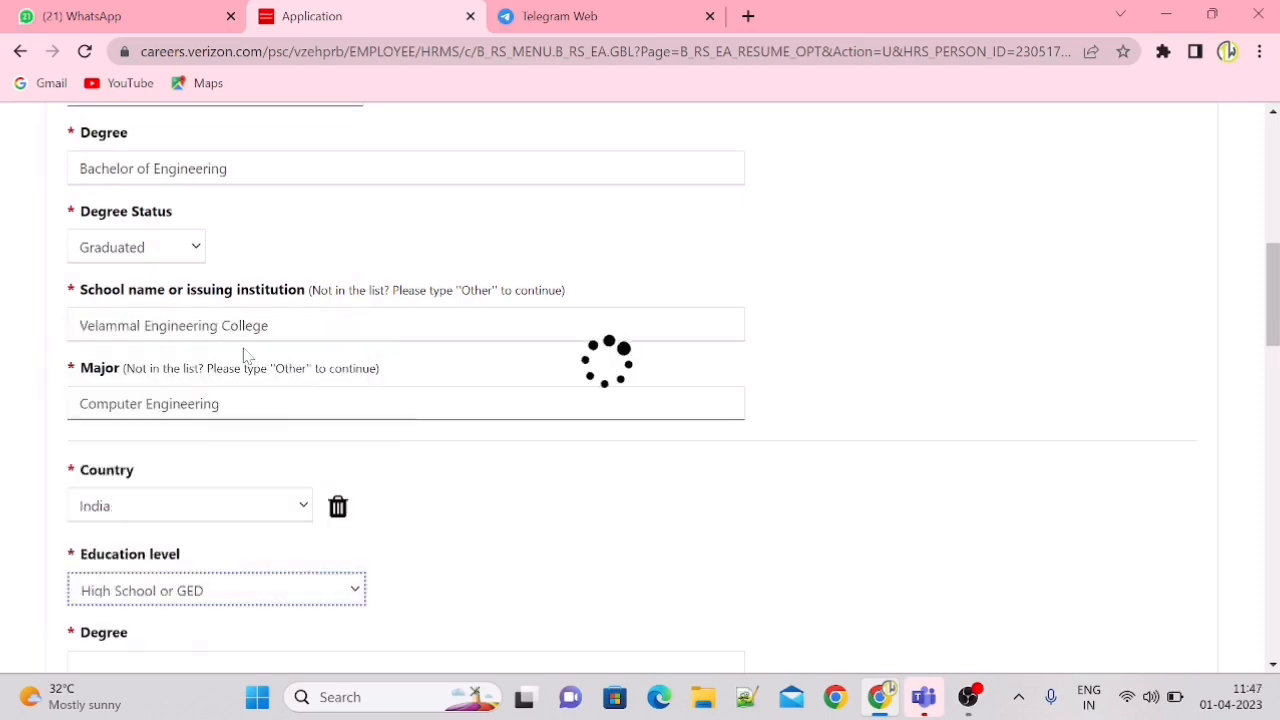
Set the High School or GED status to Graduated and delete the extra education entry for Japan
scroll(703, 454, "down", 1)
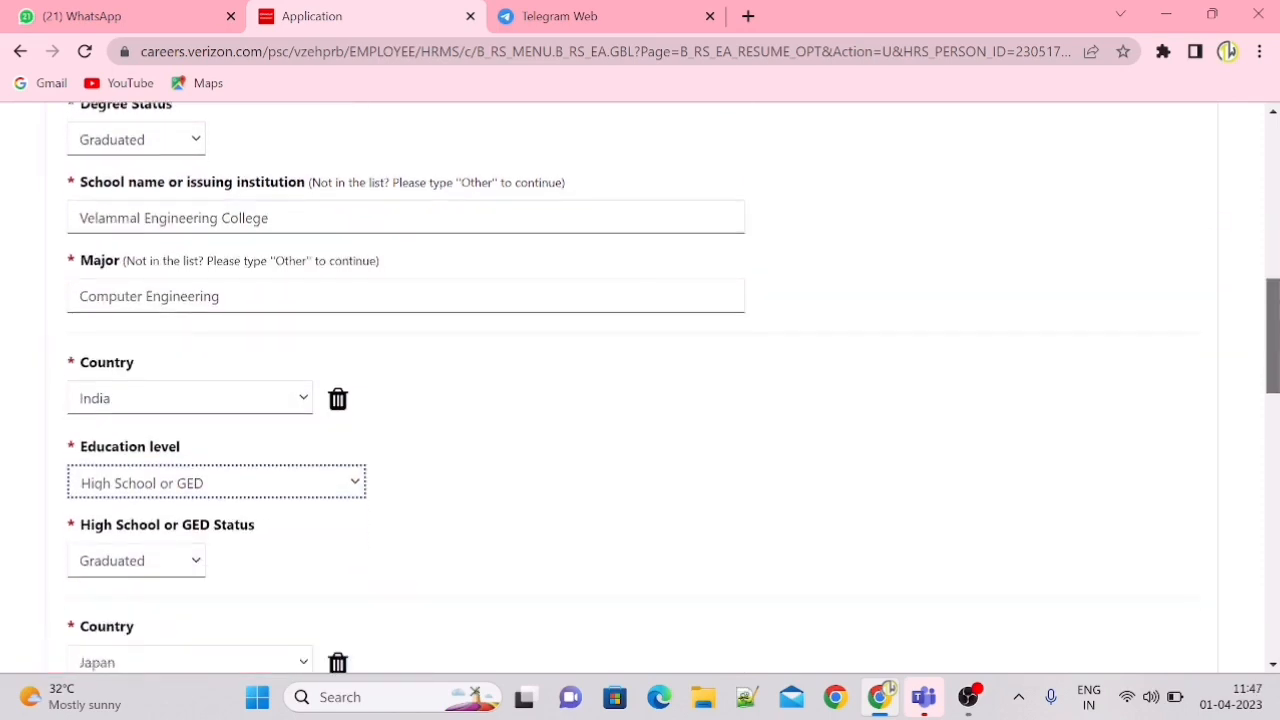
scroll(640, 390, "down", 2)
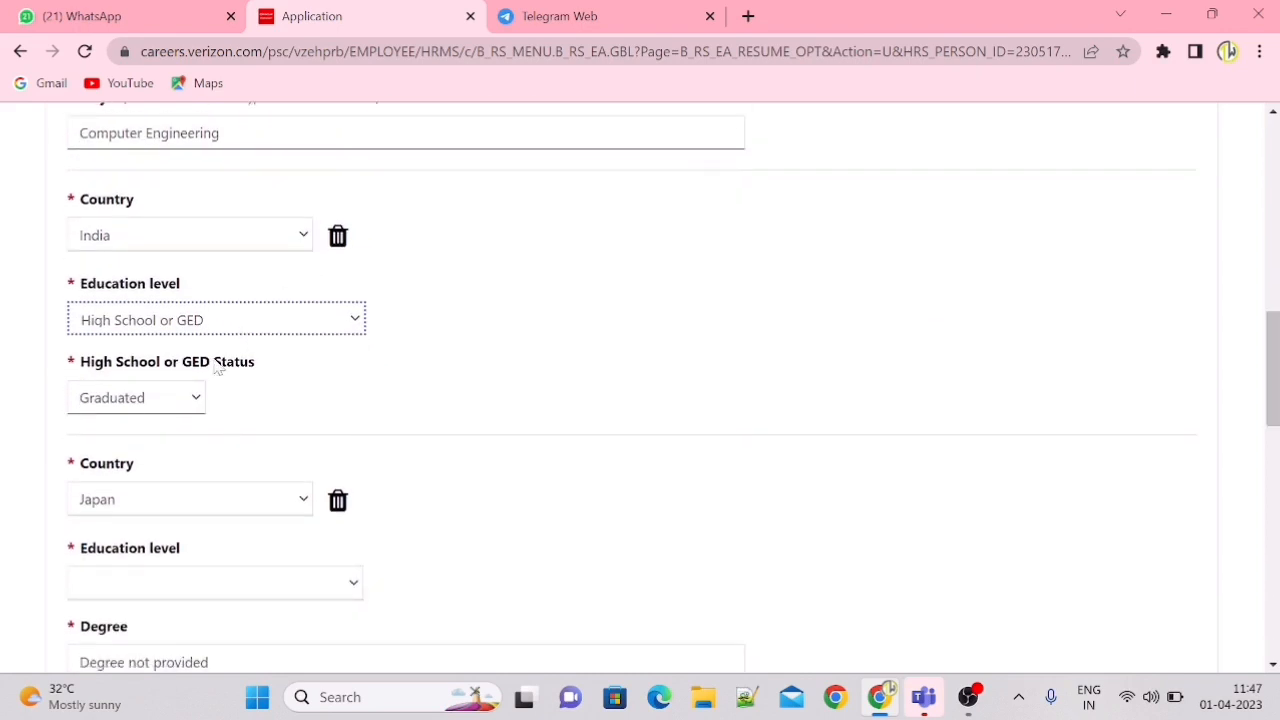
left_click(166, 400)
left_click(143, 445)
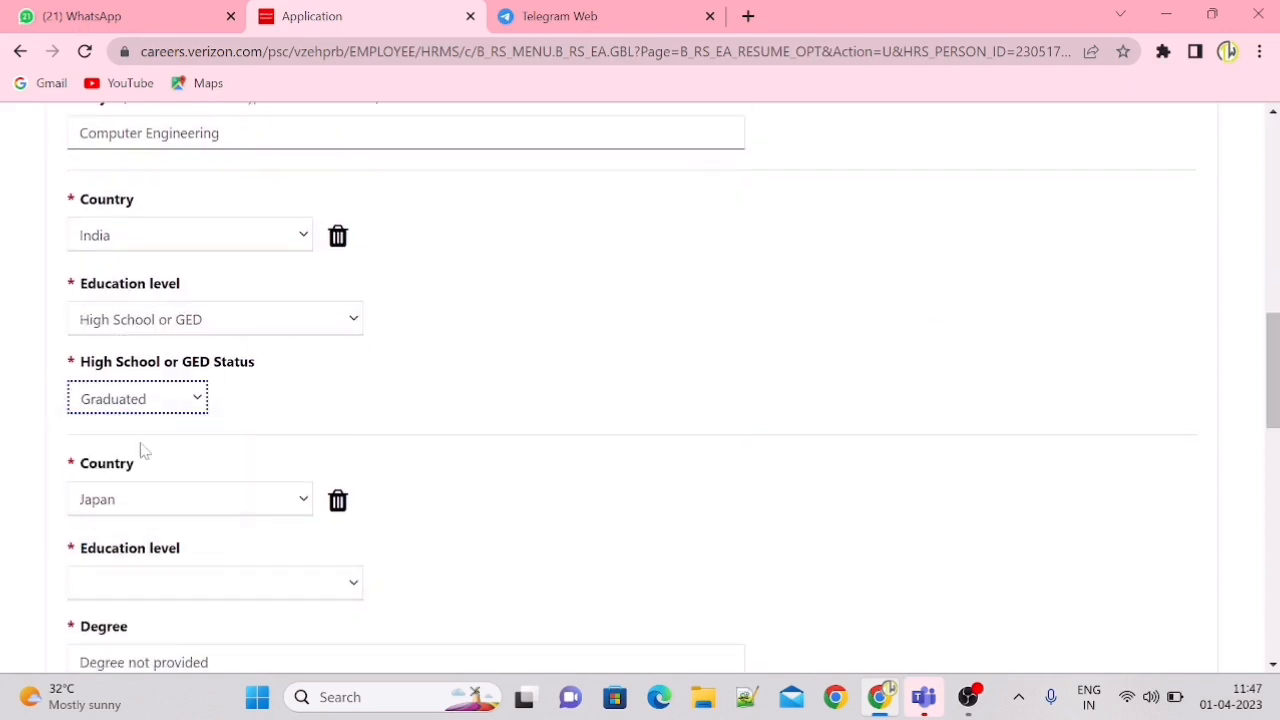
left_click(337, 500)
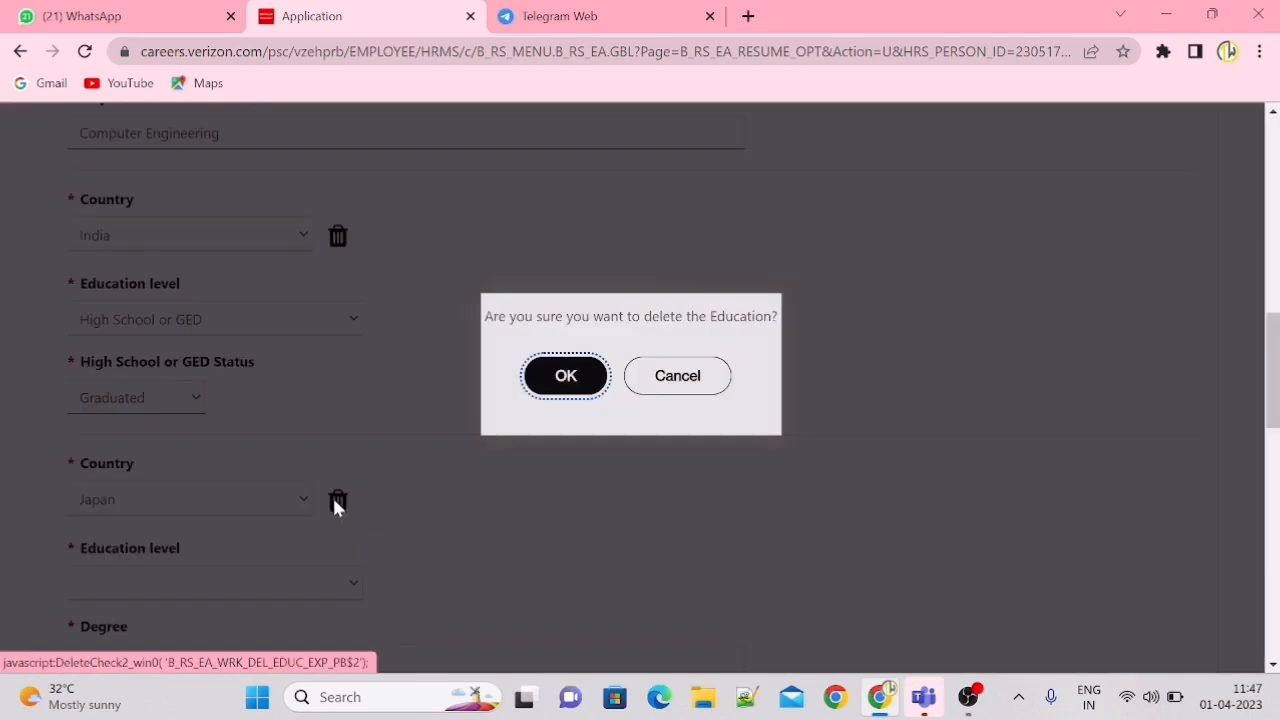
left_click(594, 375)
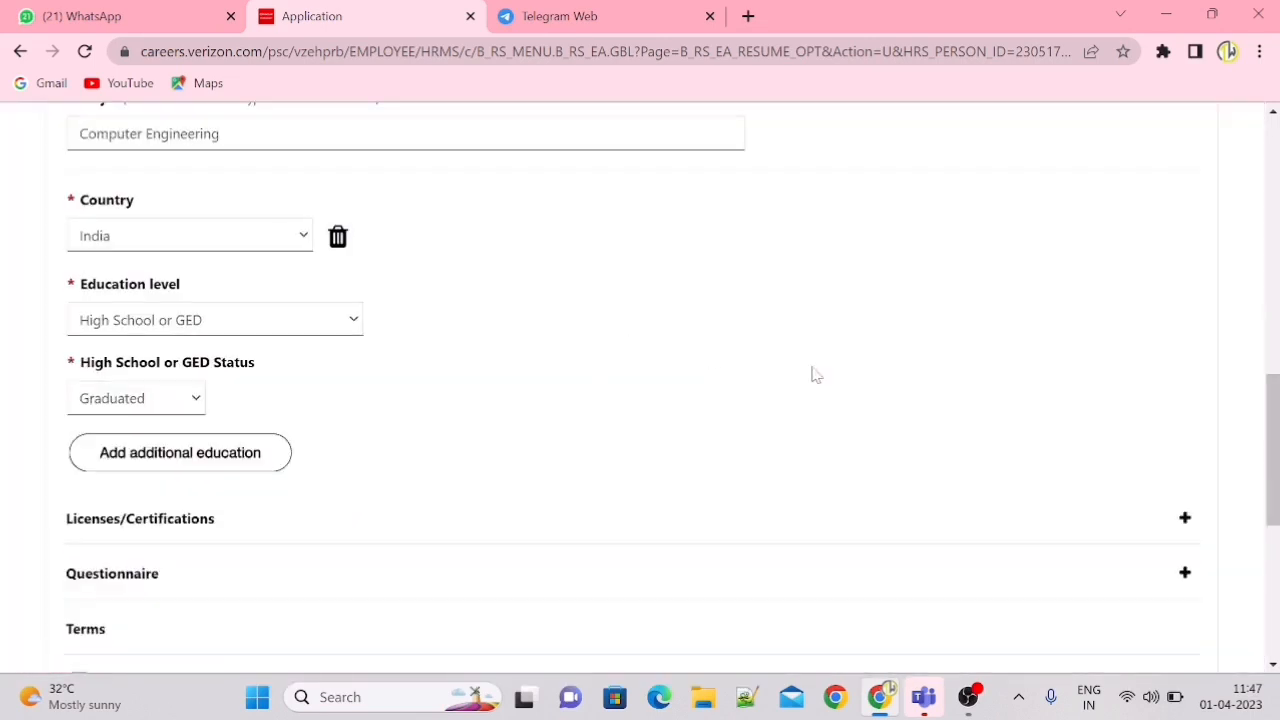
In Licenses/Certifications, look up Java for the first license/certificate and choose Java Programming
scroll(1272, 450, "down", 2)
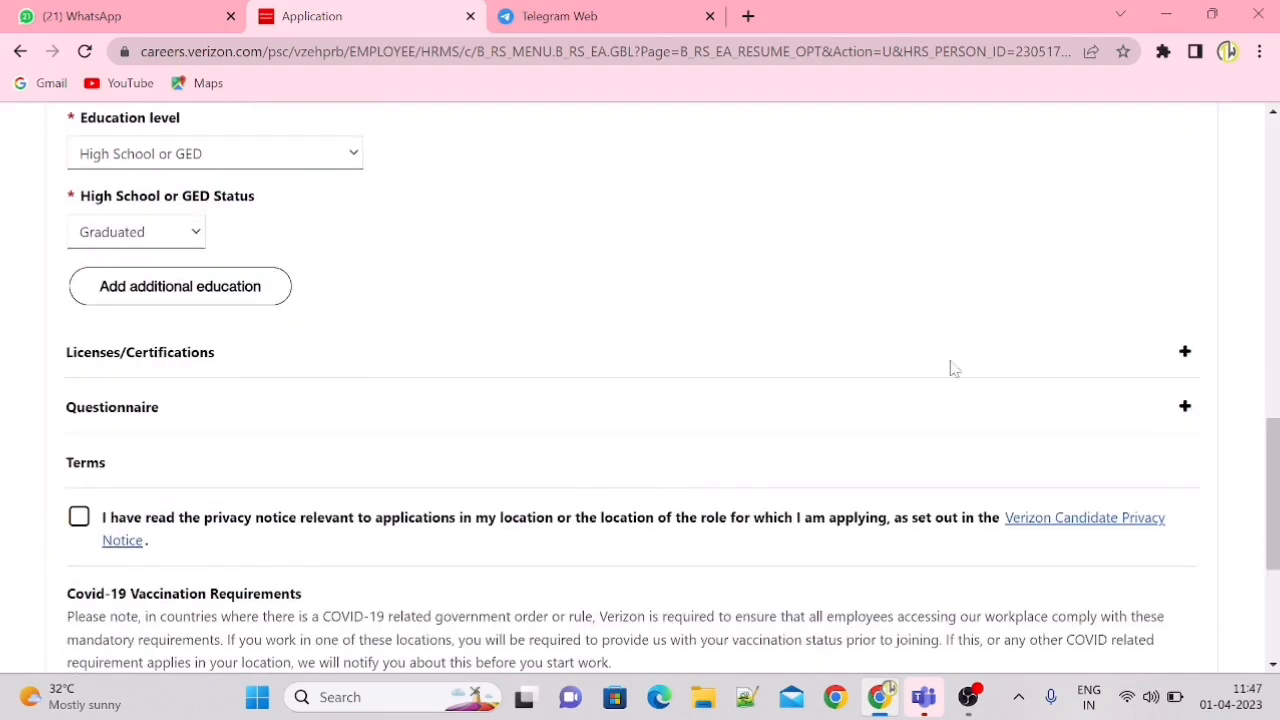
left_click(486, 366)
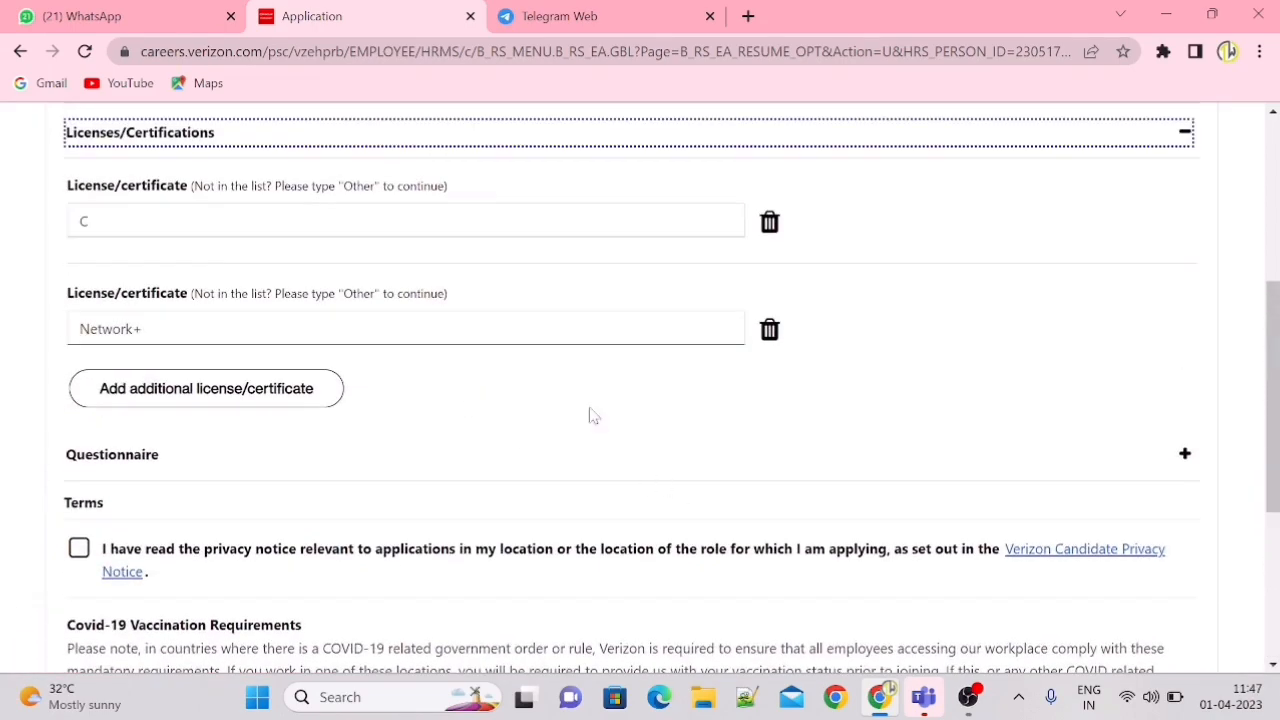
scroll(1272, 440, "up", 2)
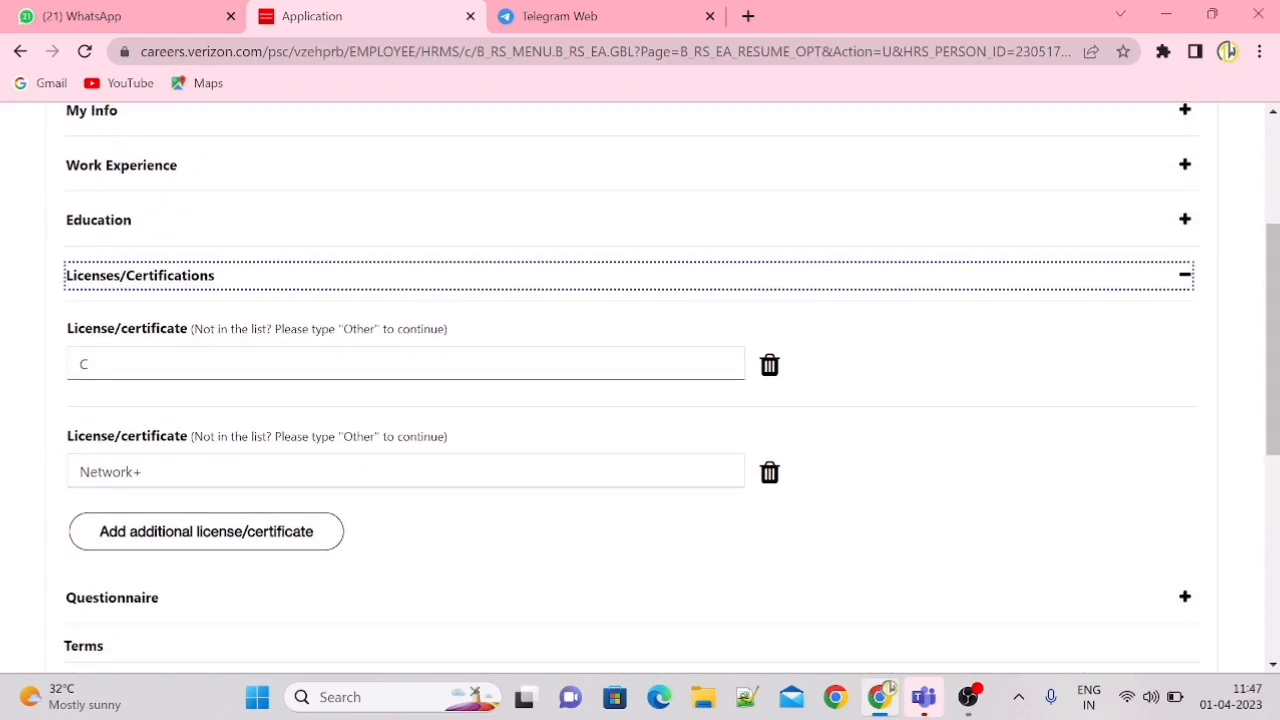
left_click(369, 365)
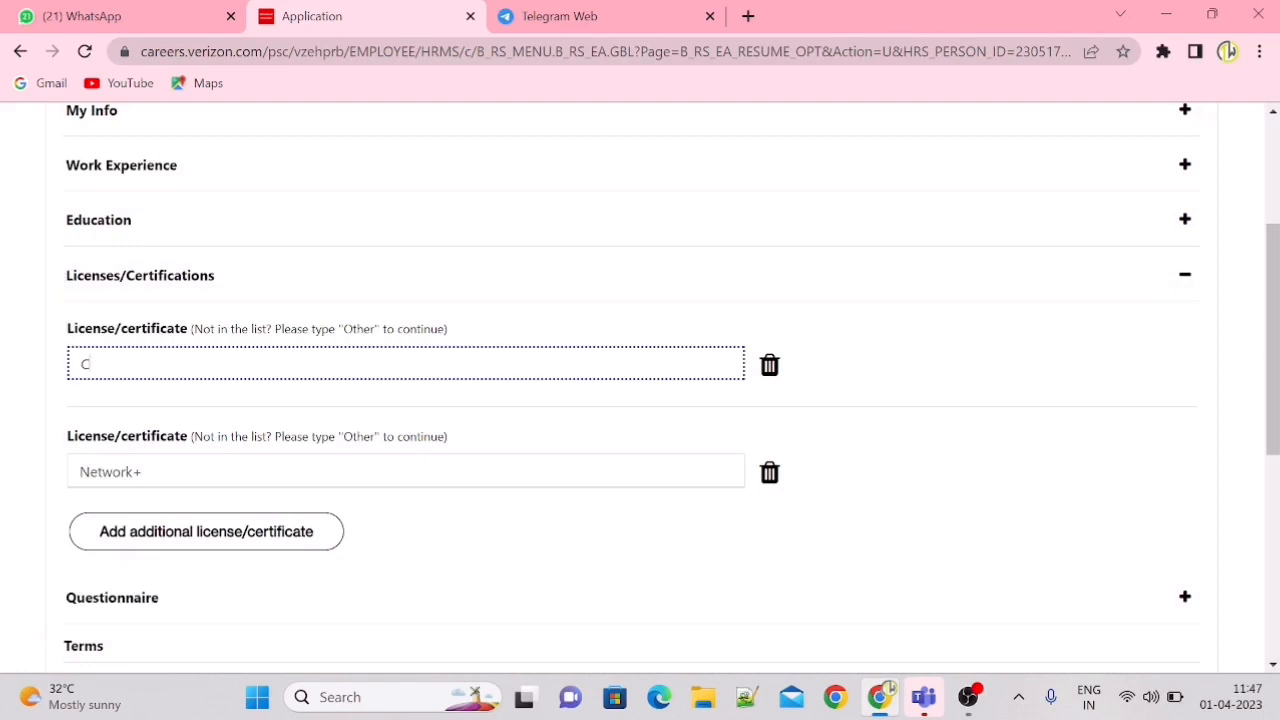
type("Java")
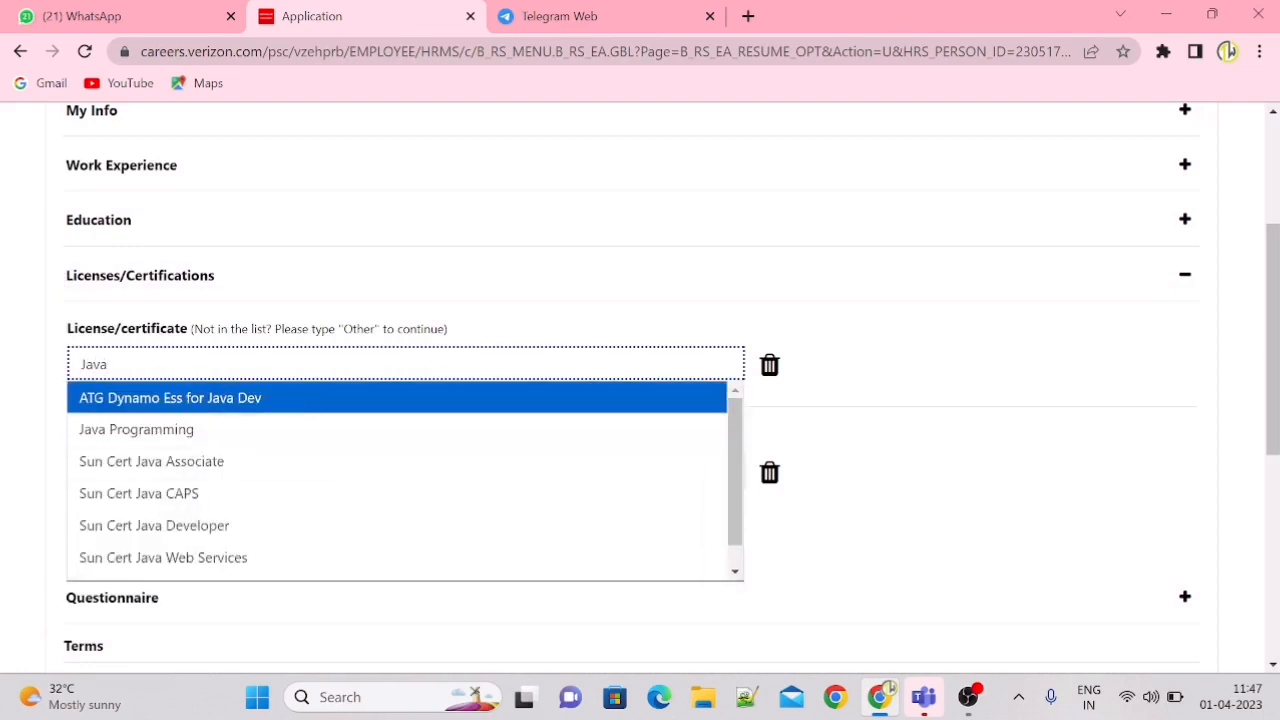
left_click(271, 443)
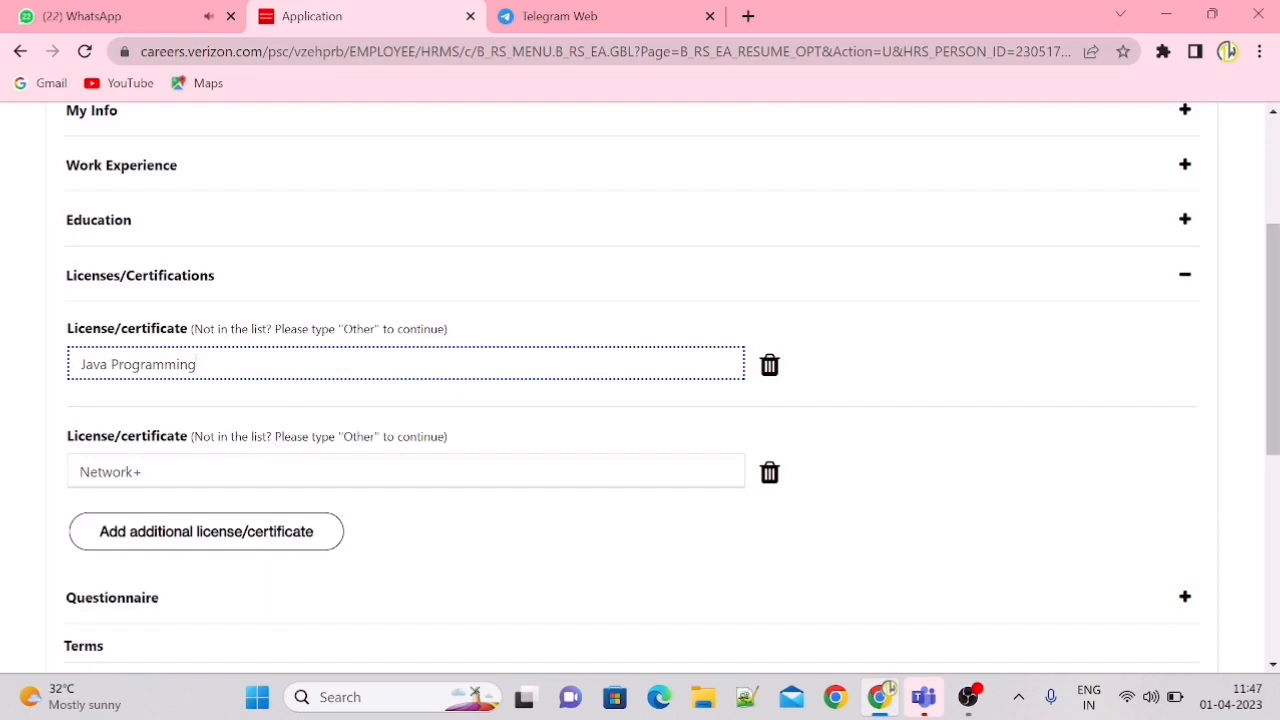
Replace the second license/certificate by looking up .NET and choosing MS Cert Tech Spec .NET 2.0 Web
key("Tab")
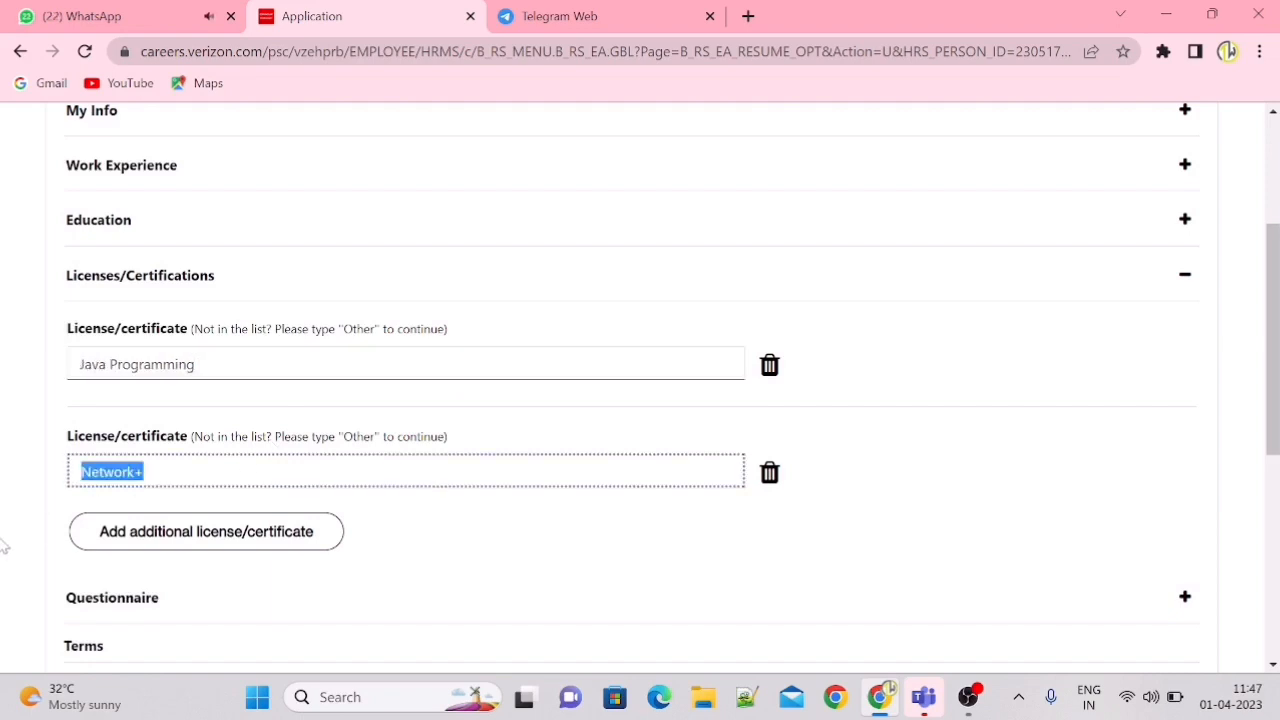
key("BackSpace")
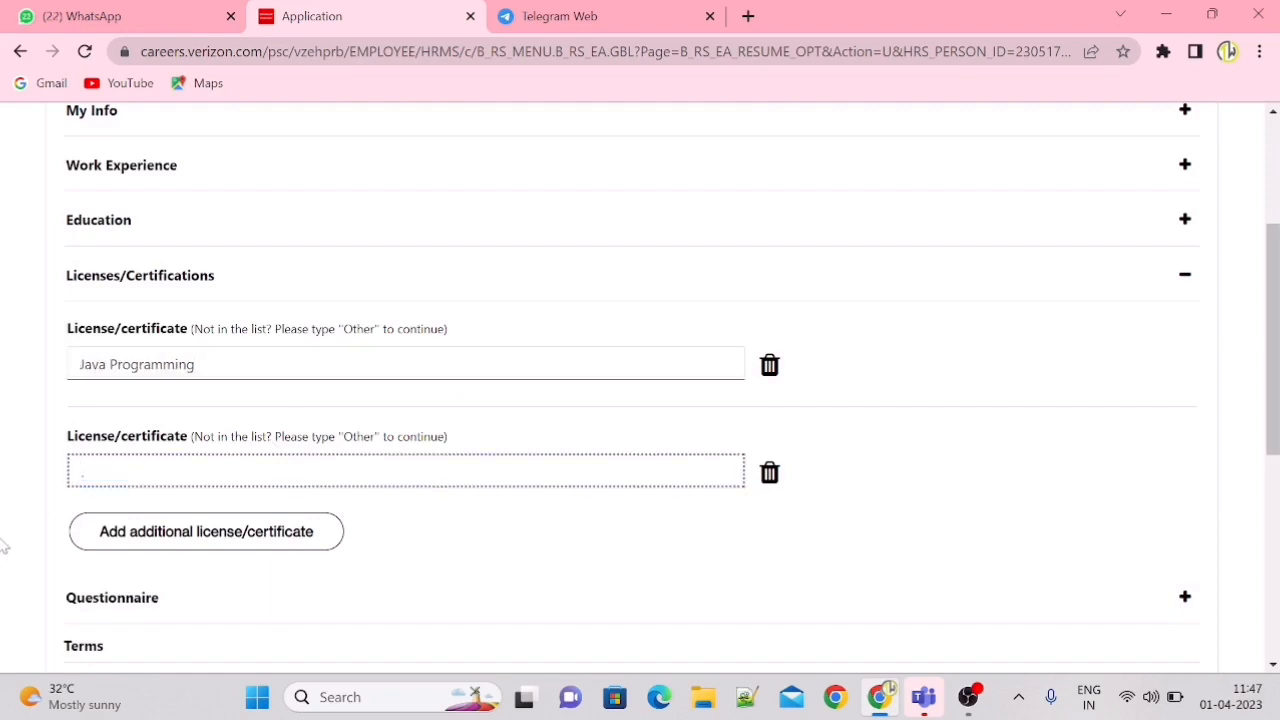
type(".N")
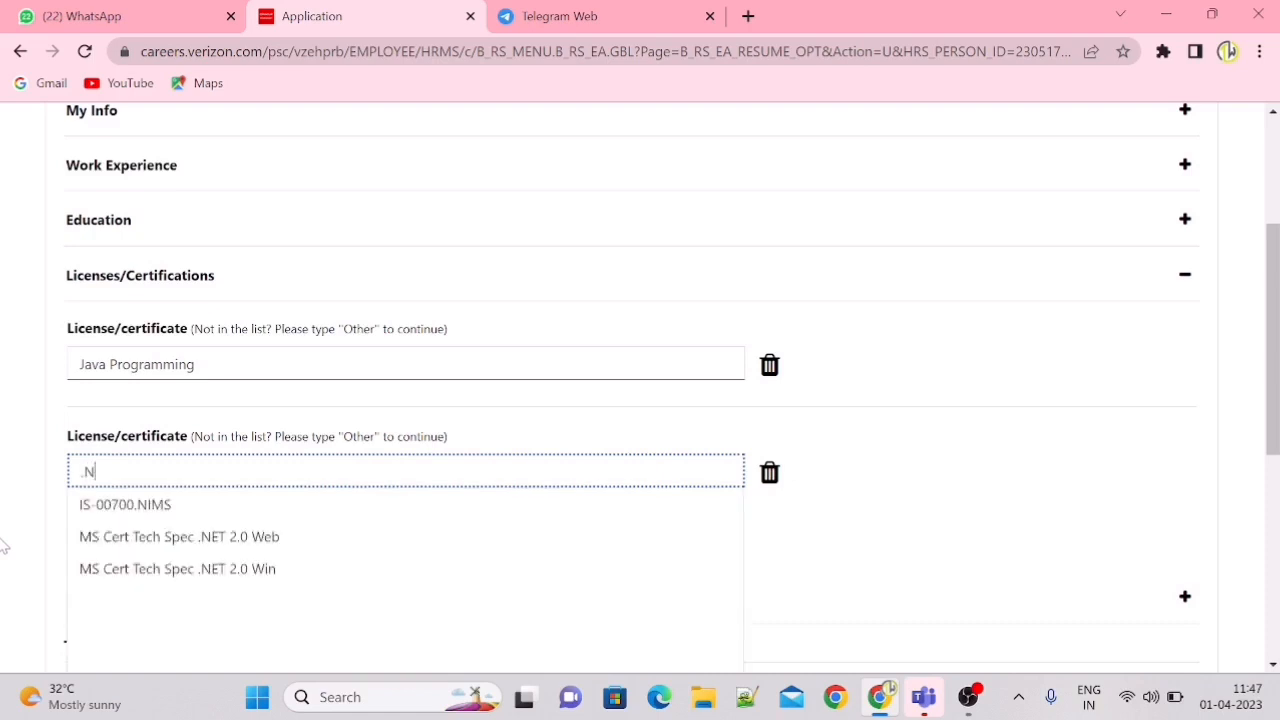
type("ET")
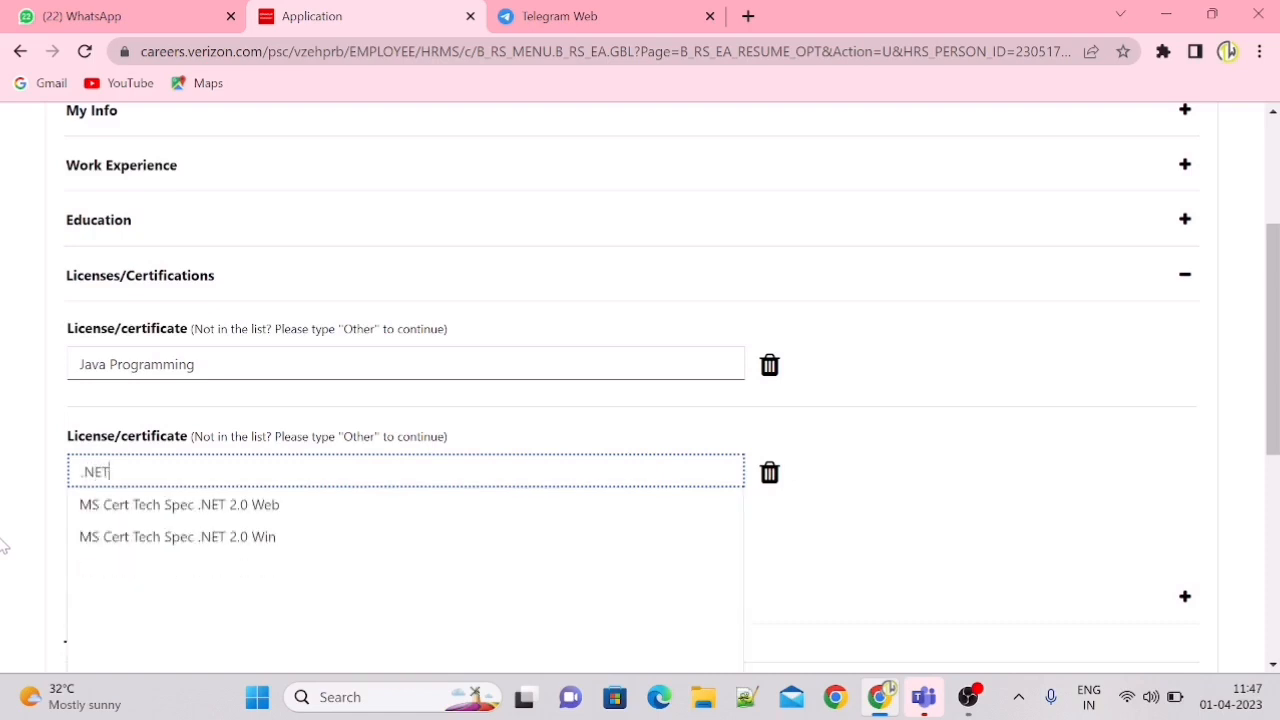
left_click(146, 502)
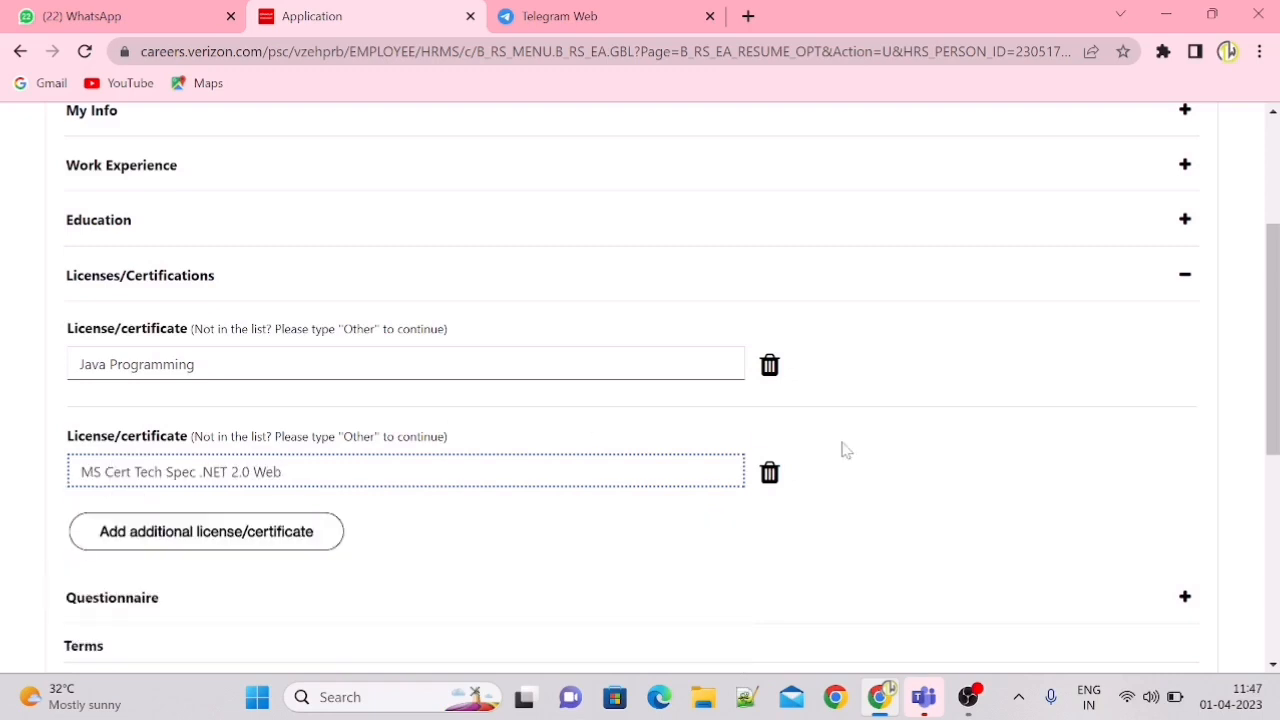
In the Questionnaire, set the source of influence to Job Board and choose Glassdoor as the job board
left_click_drag(1268, 285, 1268, 357)
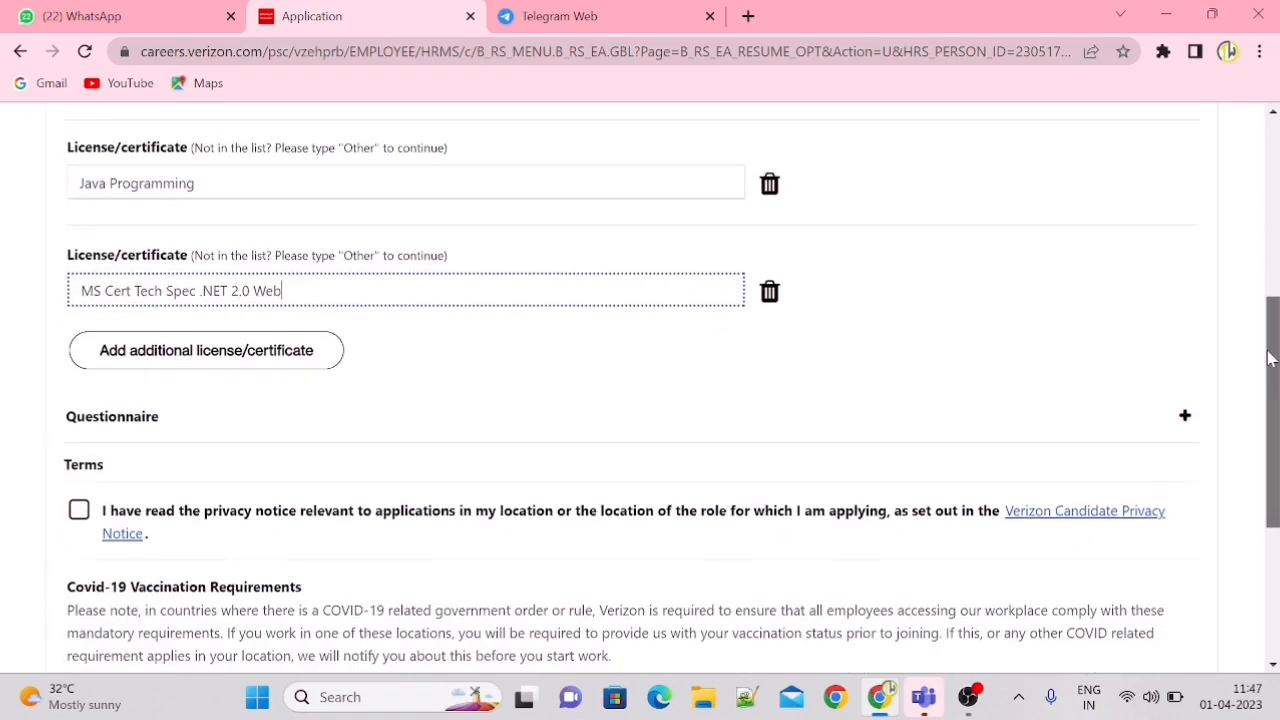
left_click(94, 422)
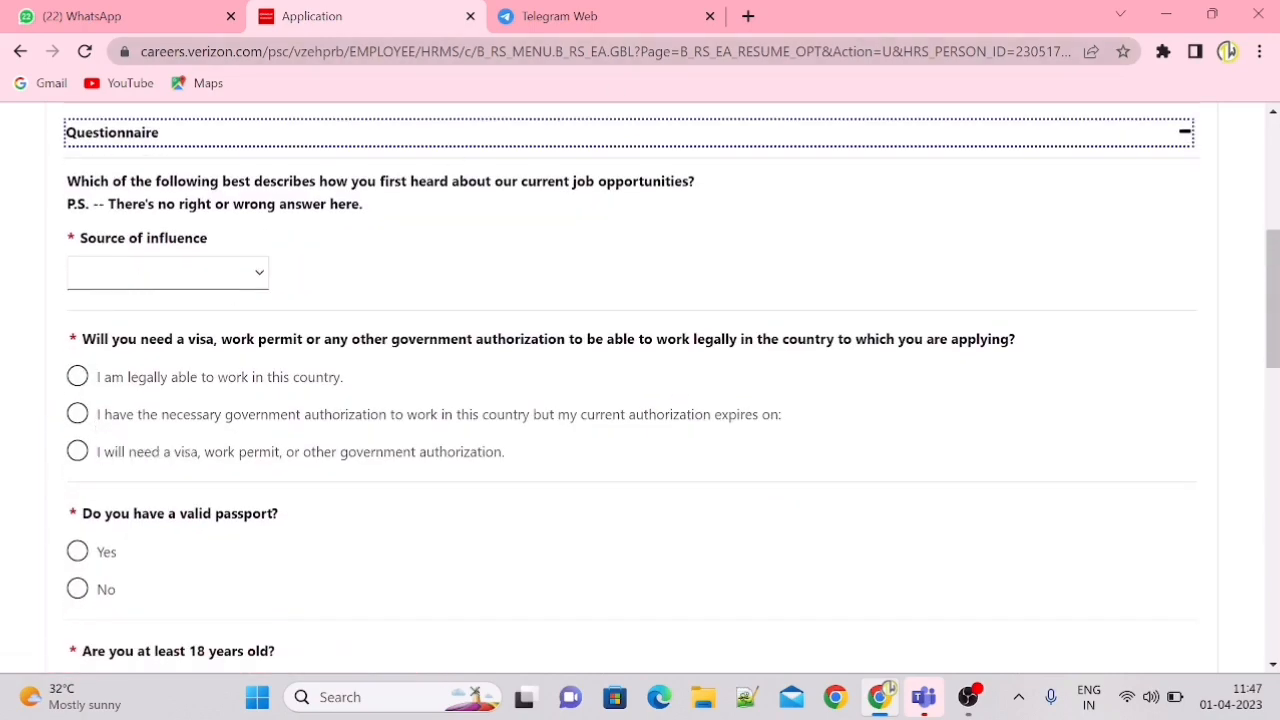
left_click_drag(1274, 272, 1277, 246)
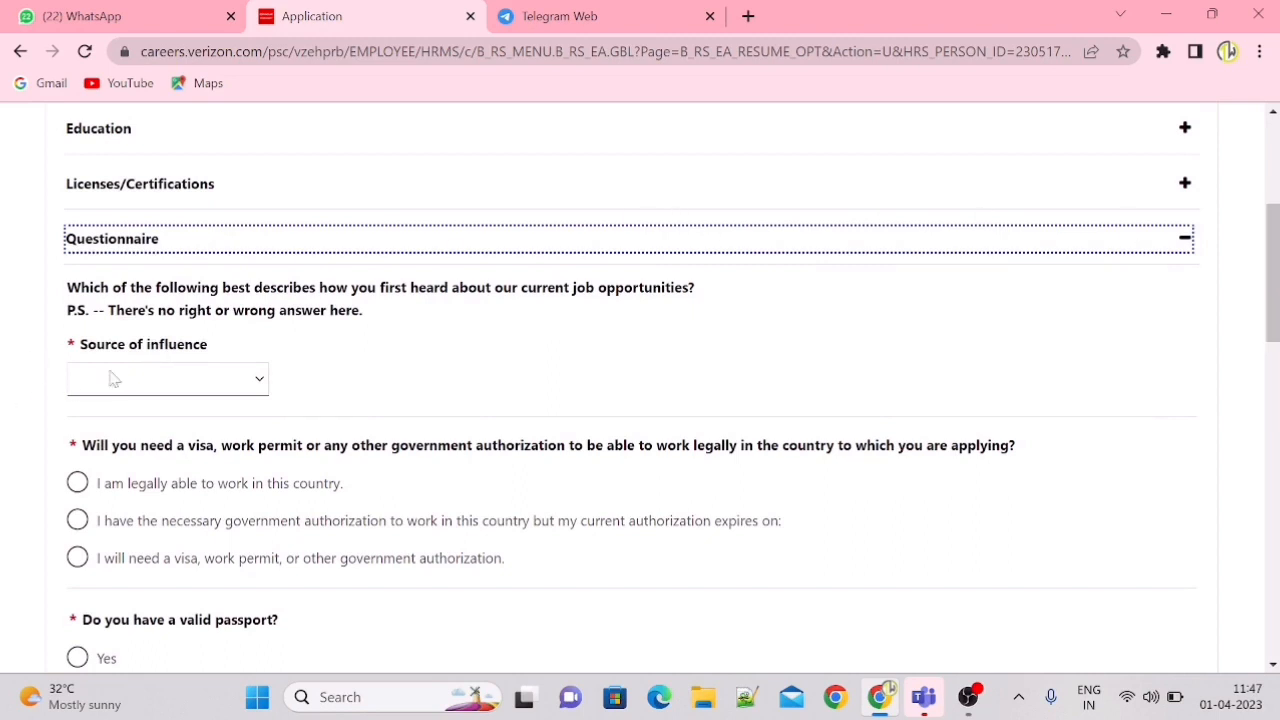
left_click(145, 375)
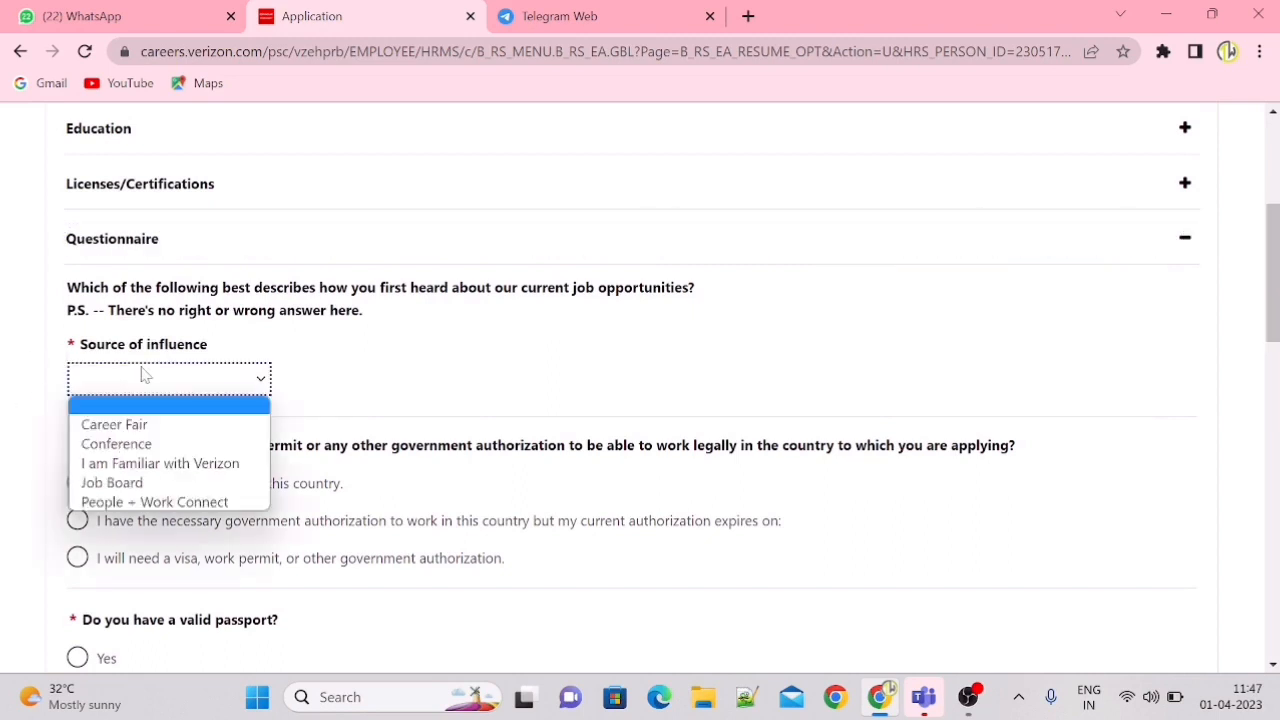
left_click(138, 484)
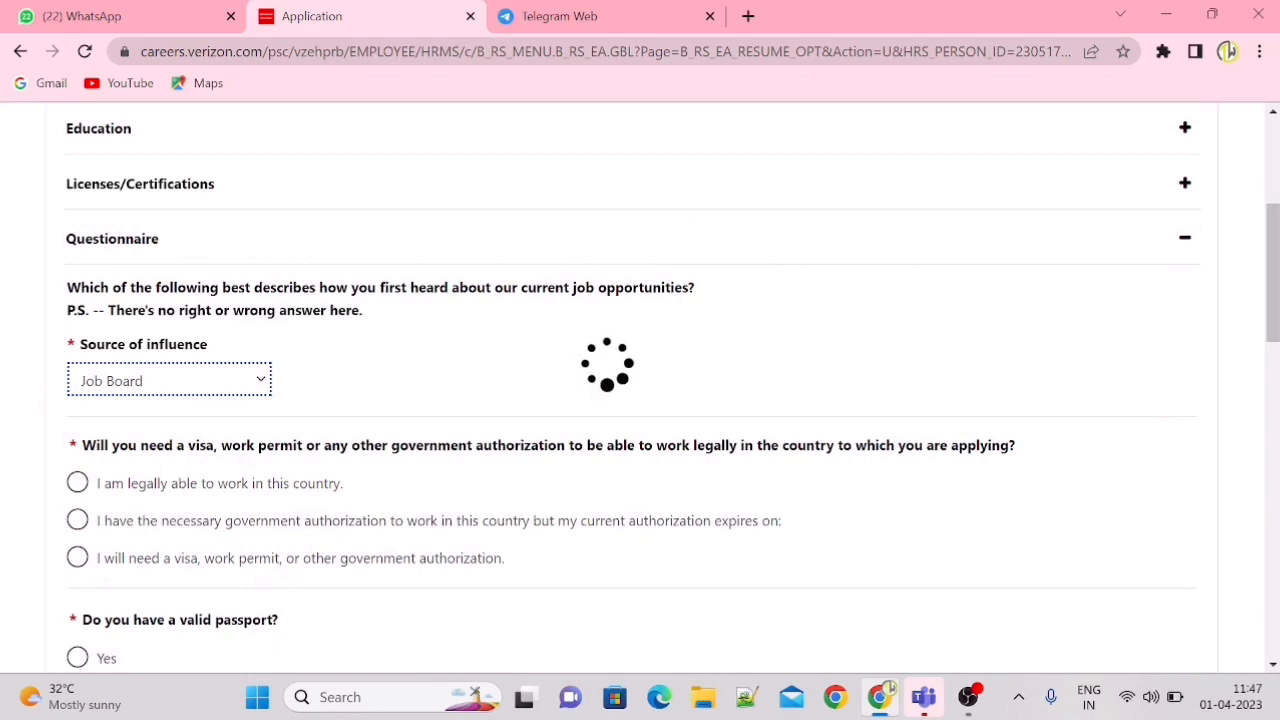
left_click(197, 463)
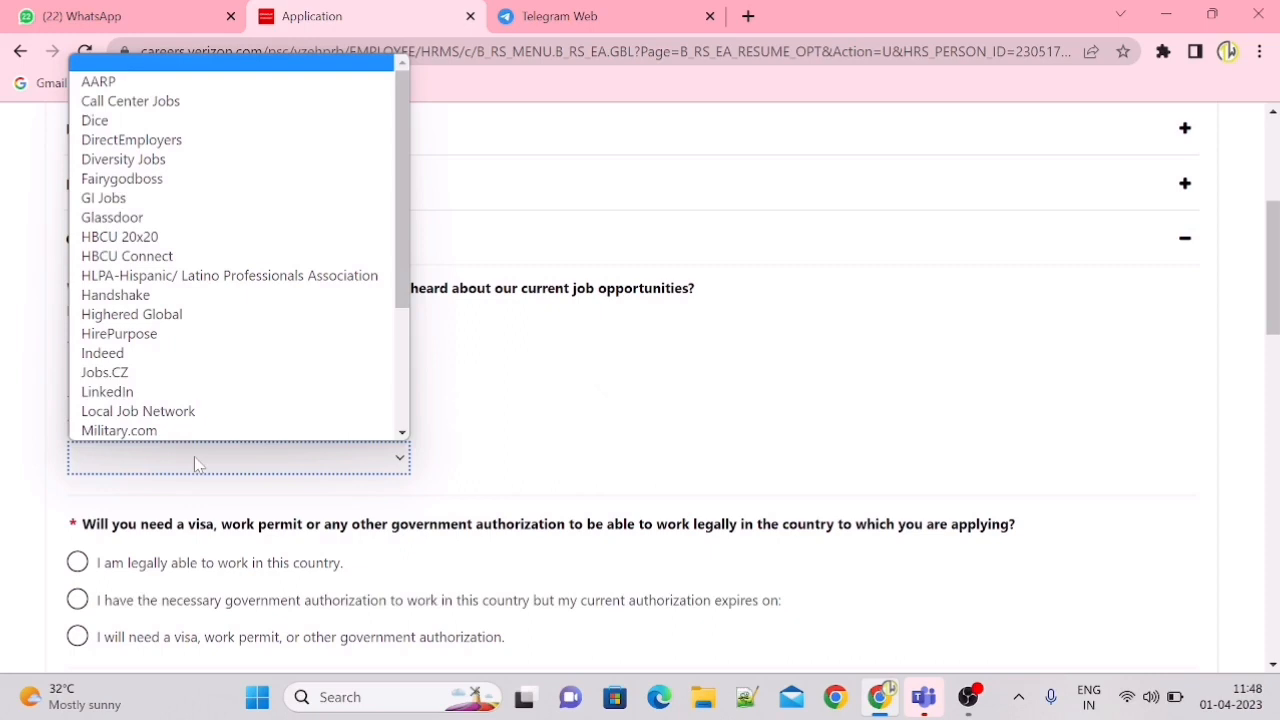
left_click(209, 218)
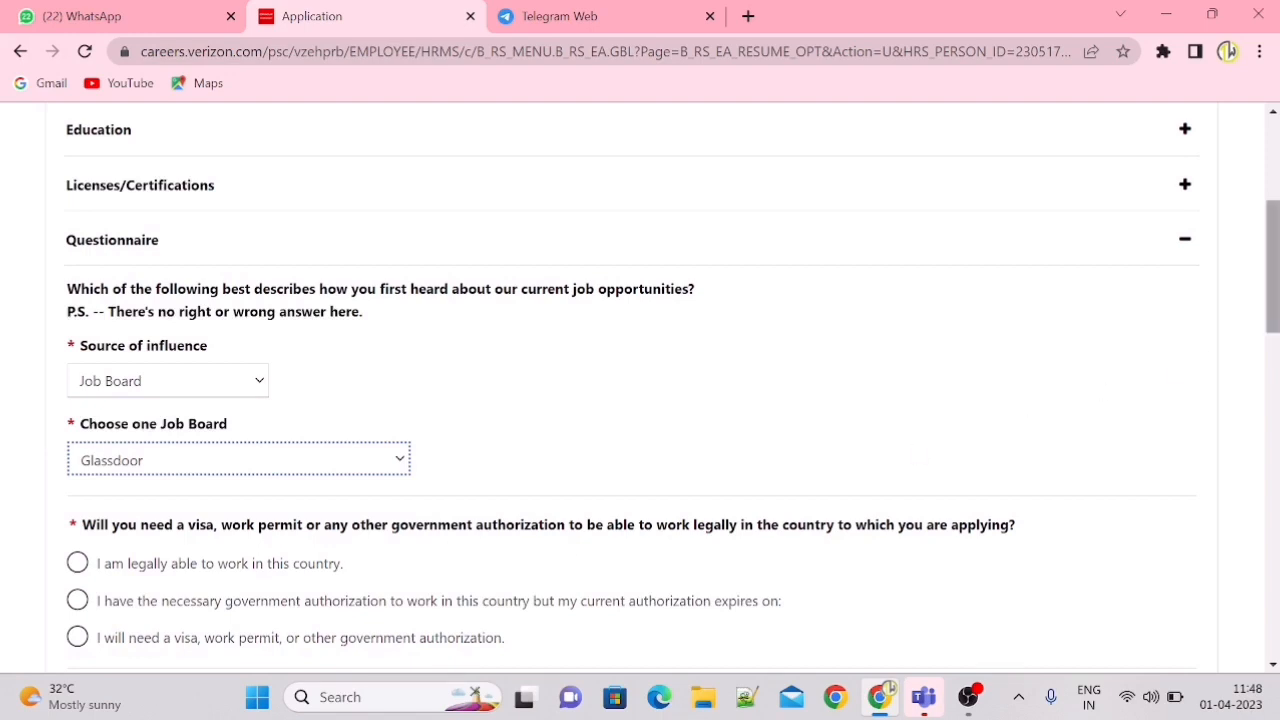
Answer that the applicant is legally able to work in this country and has no valid passport
scroll(1272, 265, "down", 2)
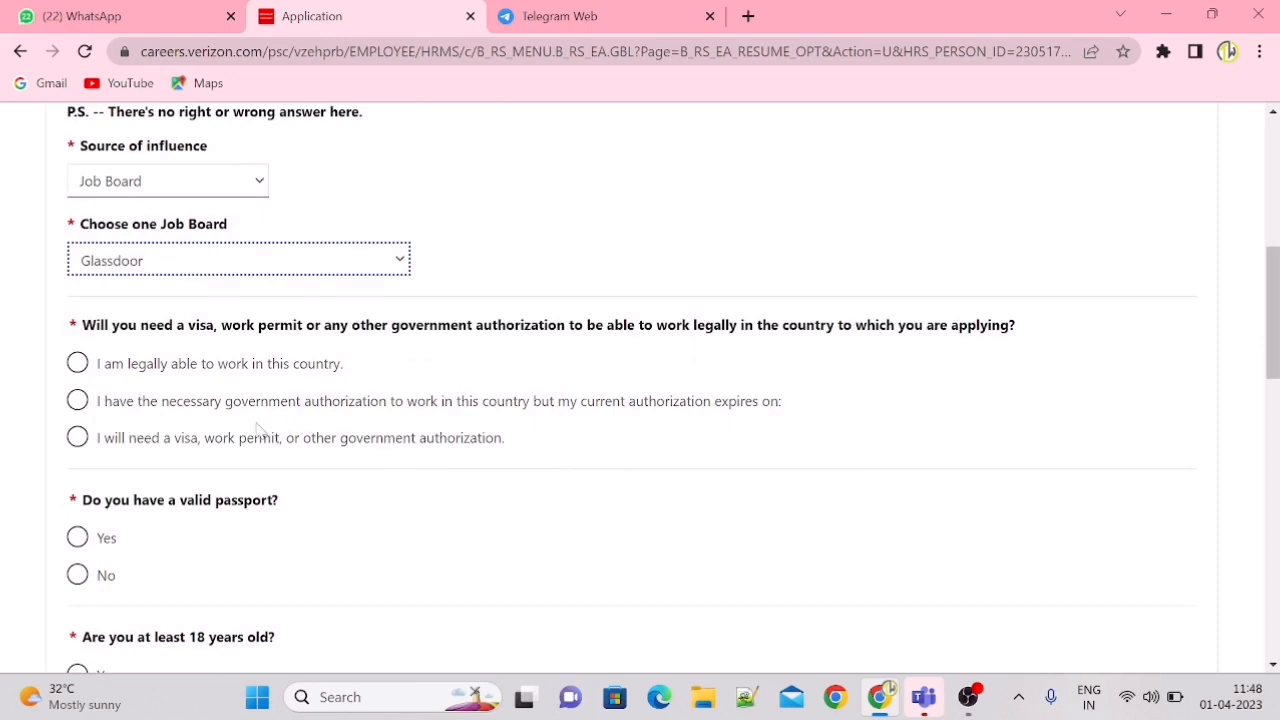
left_click(78, 366)
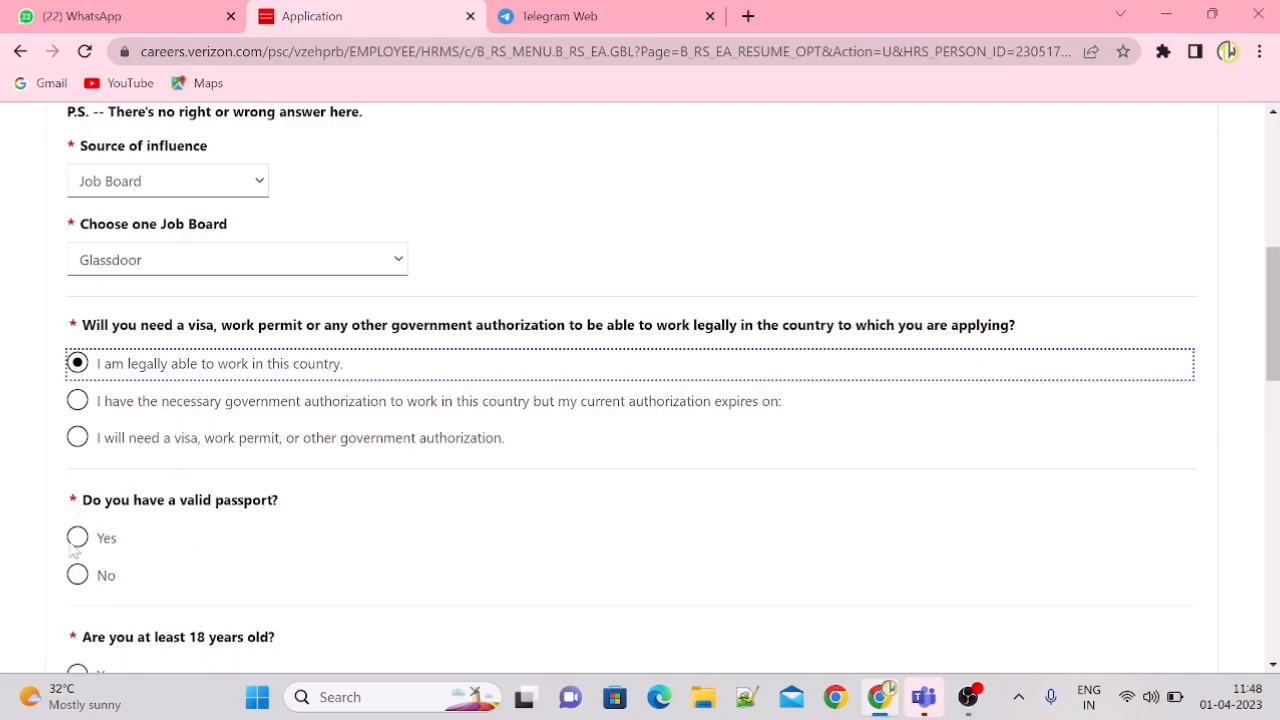
left_click(78, 576)
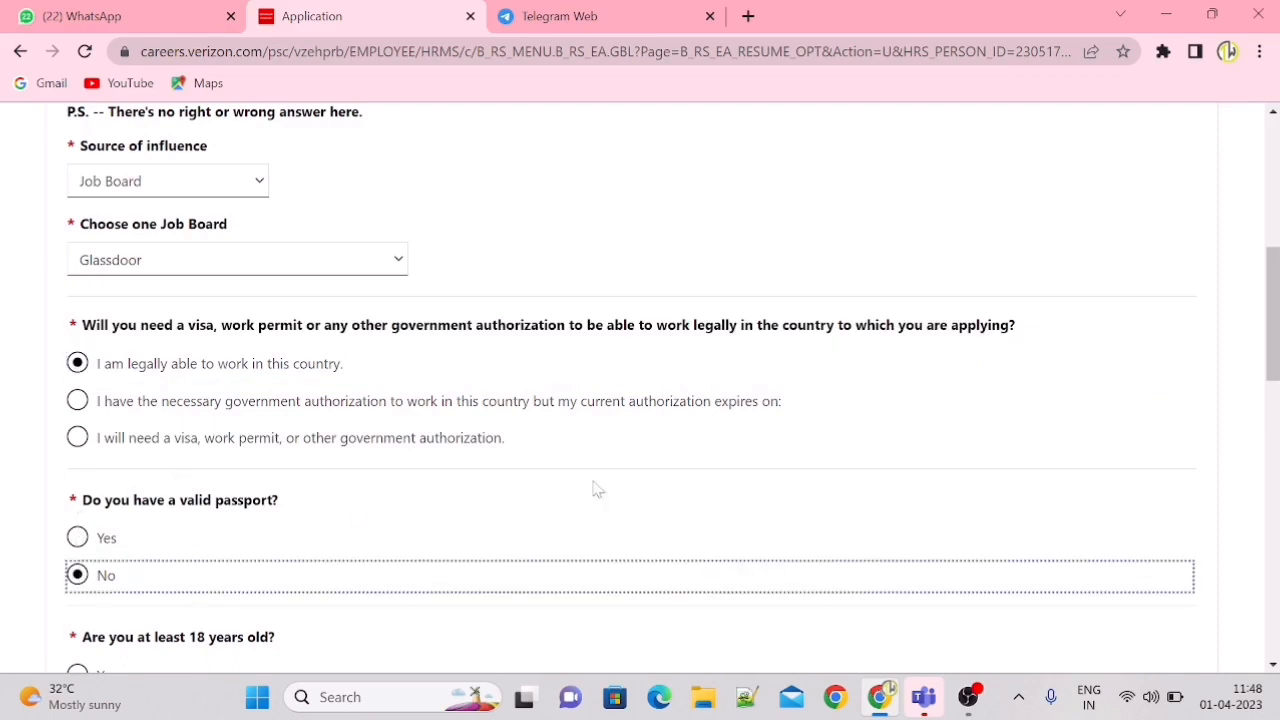
Answer Yes to being at least 18 and No to both family questions about Verizon employment and its Board of Directors
scroll(430, 365, "down", 3)
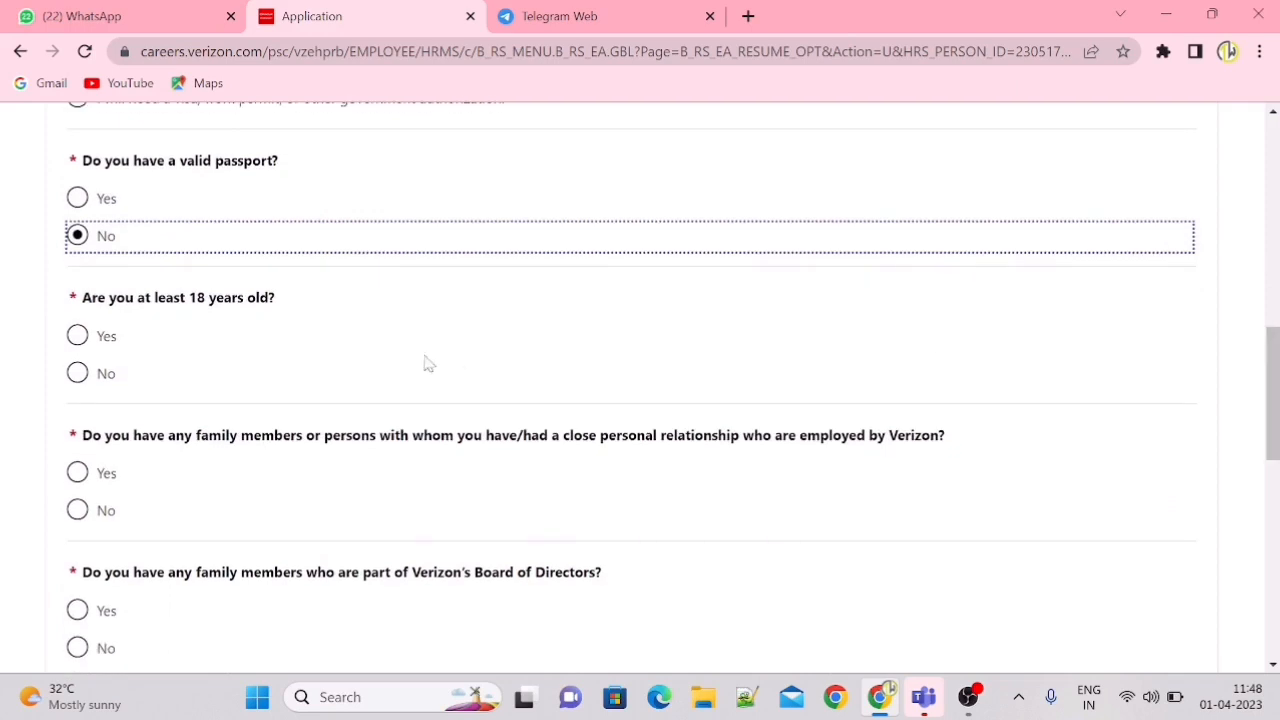
left_click(79, 337)
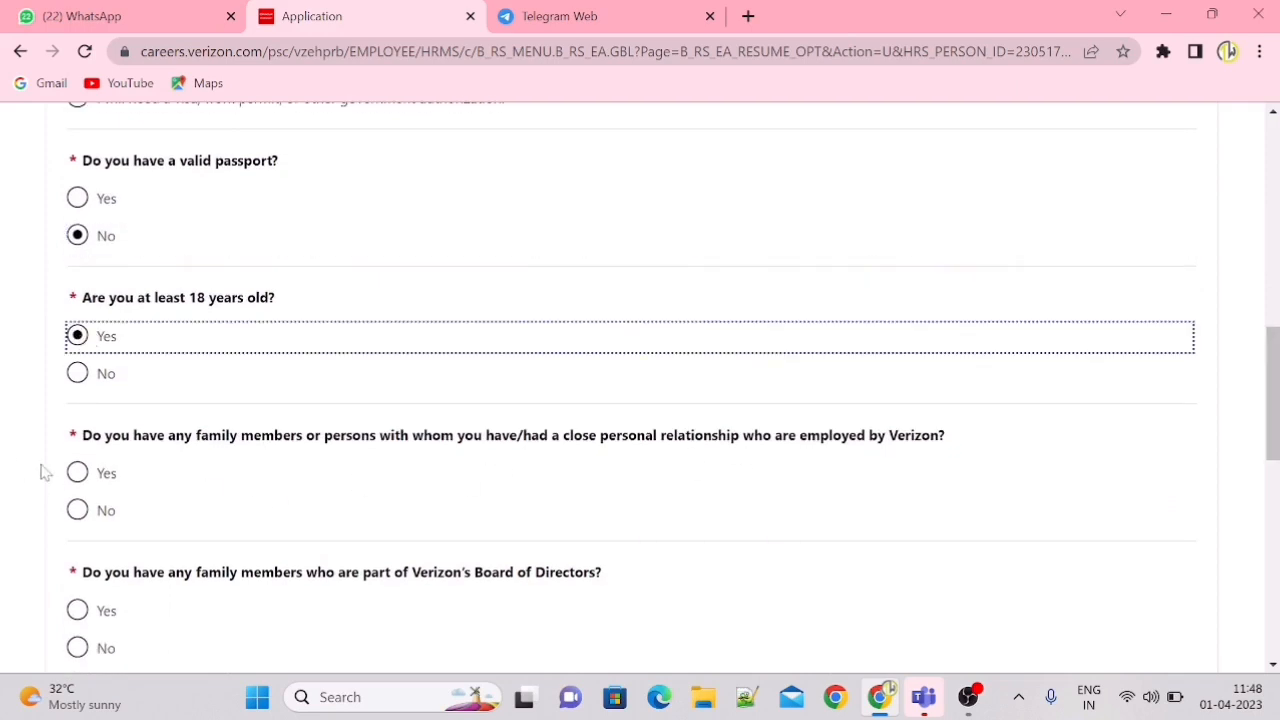
left_click(82, 512)
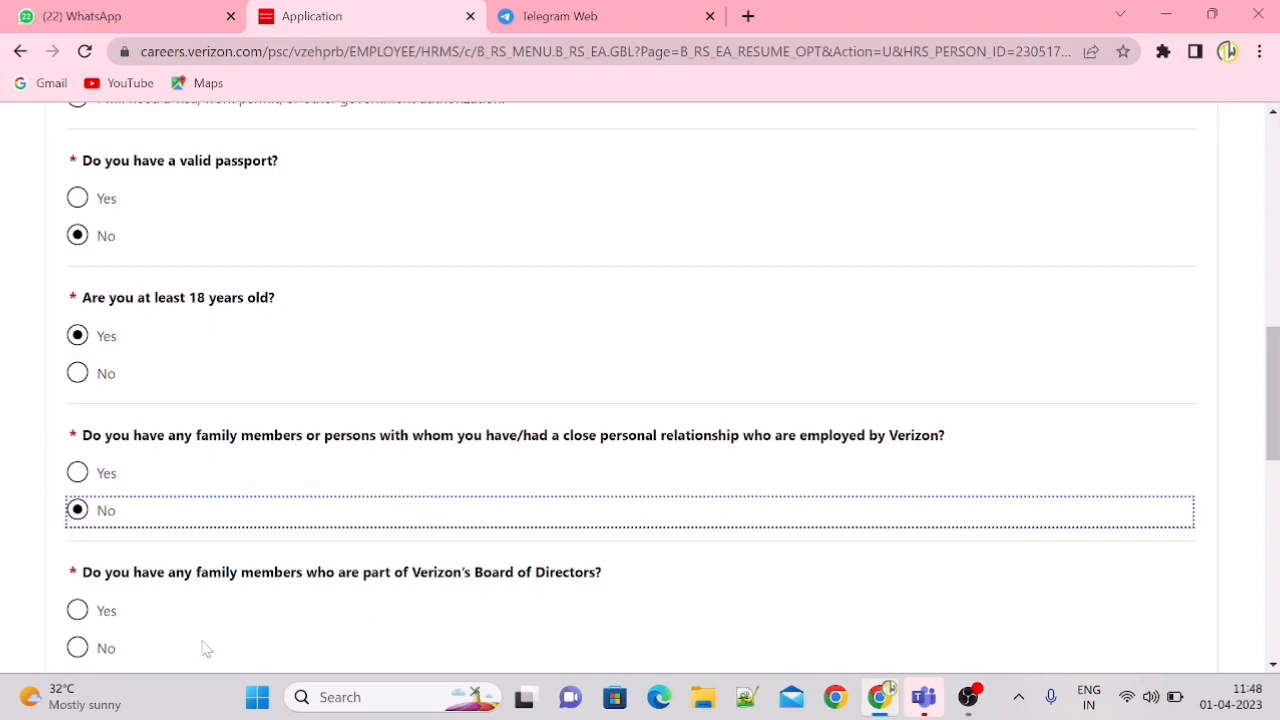
left_click(72, 652)
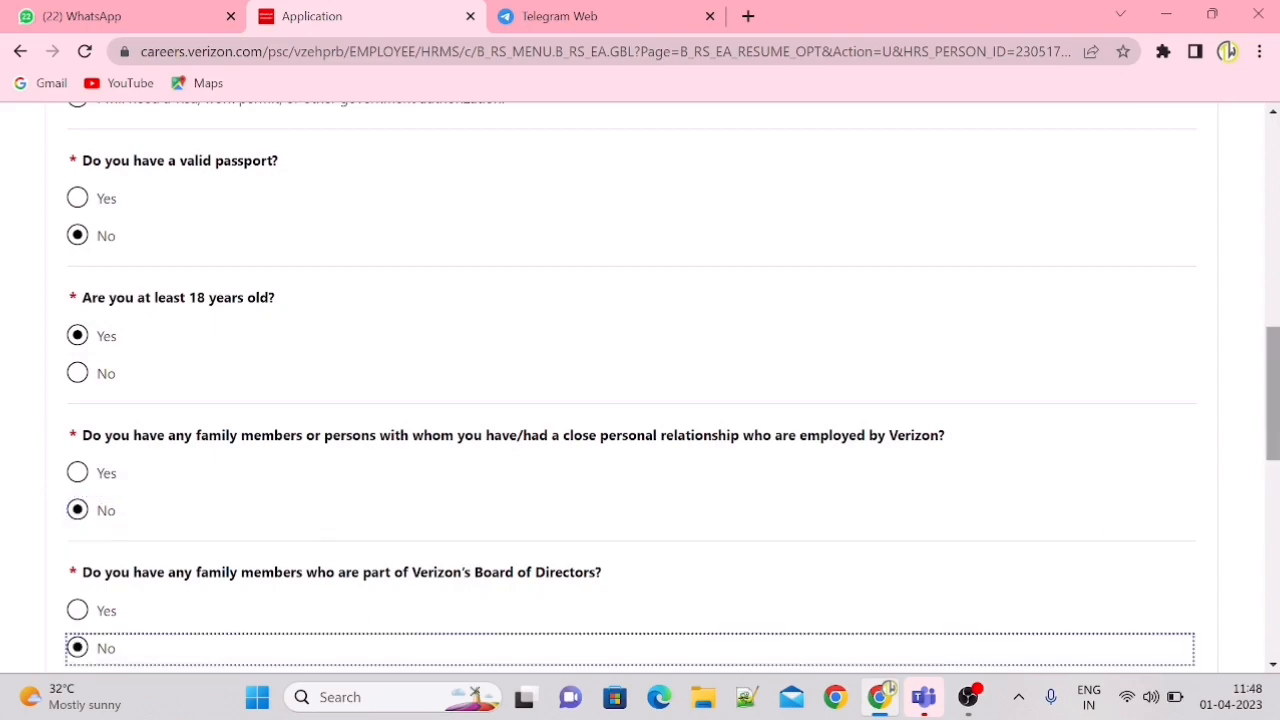
Answer No to having worked for Verizon or a predecessor and No to being below India's mandatory retirement age
scroll(1270, 468, "down", 4)
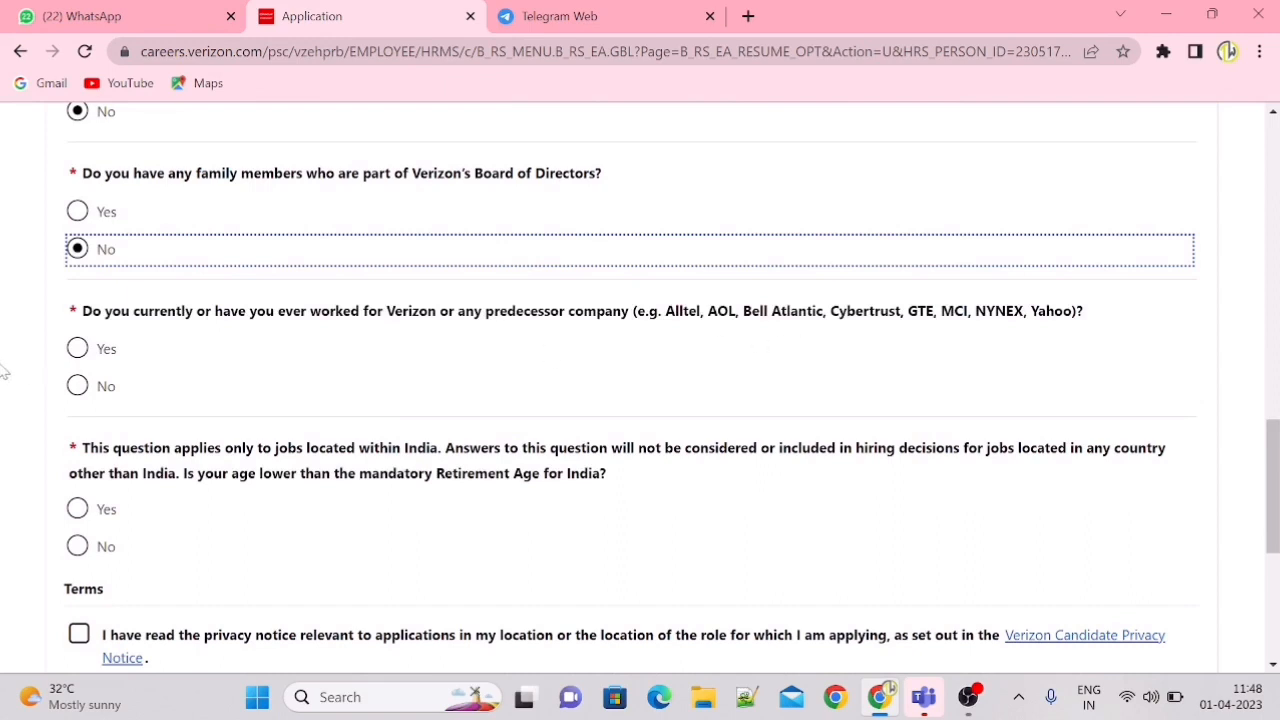
left_click(78, 388)
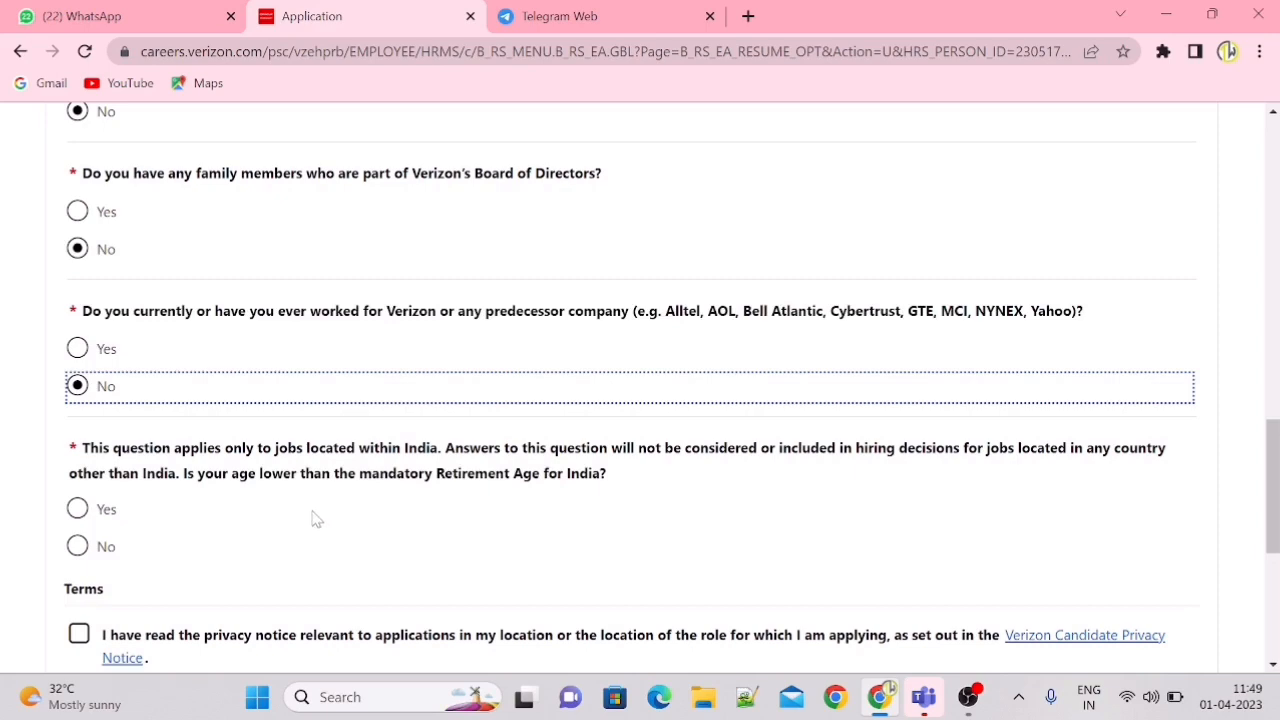
left_click(77, 547)
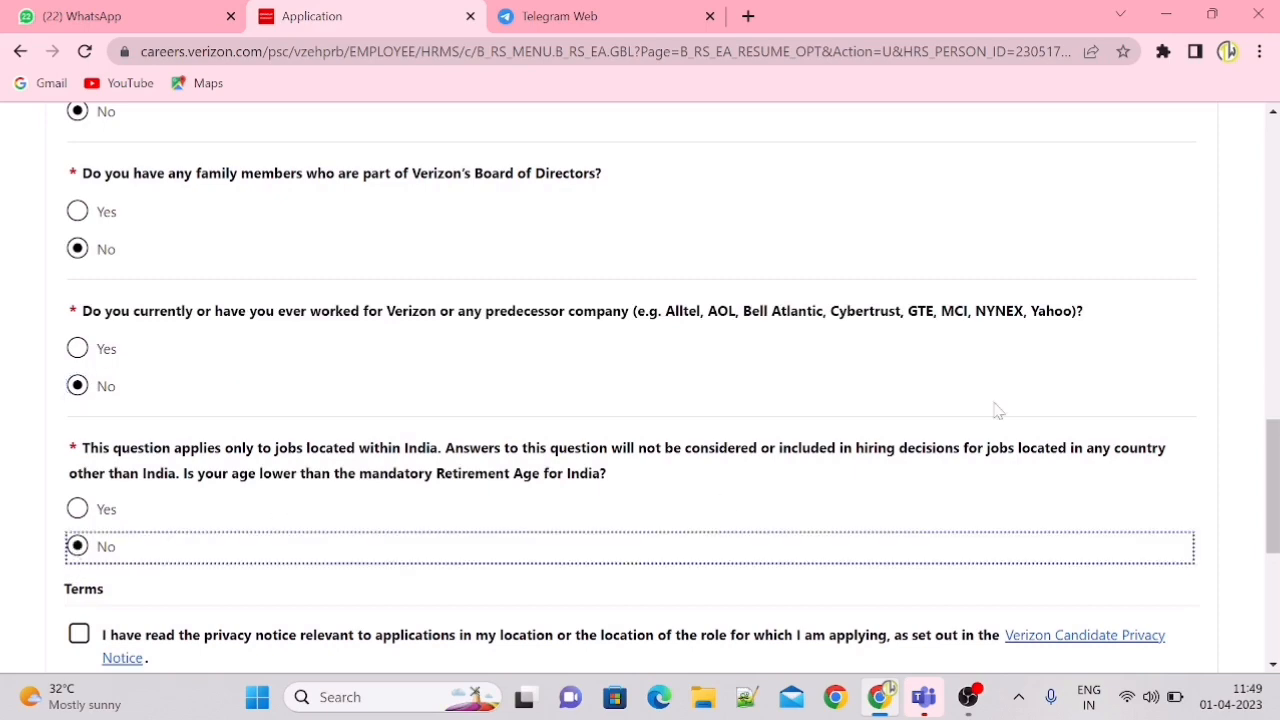
Accept the candidate privacy notice and the application terms, and submit the job application
scroll(1273, 480, "down", 3)
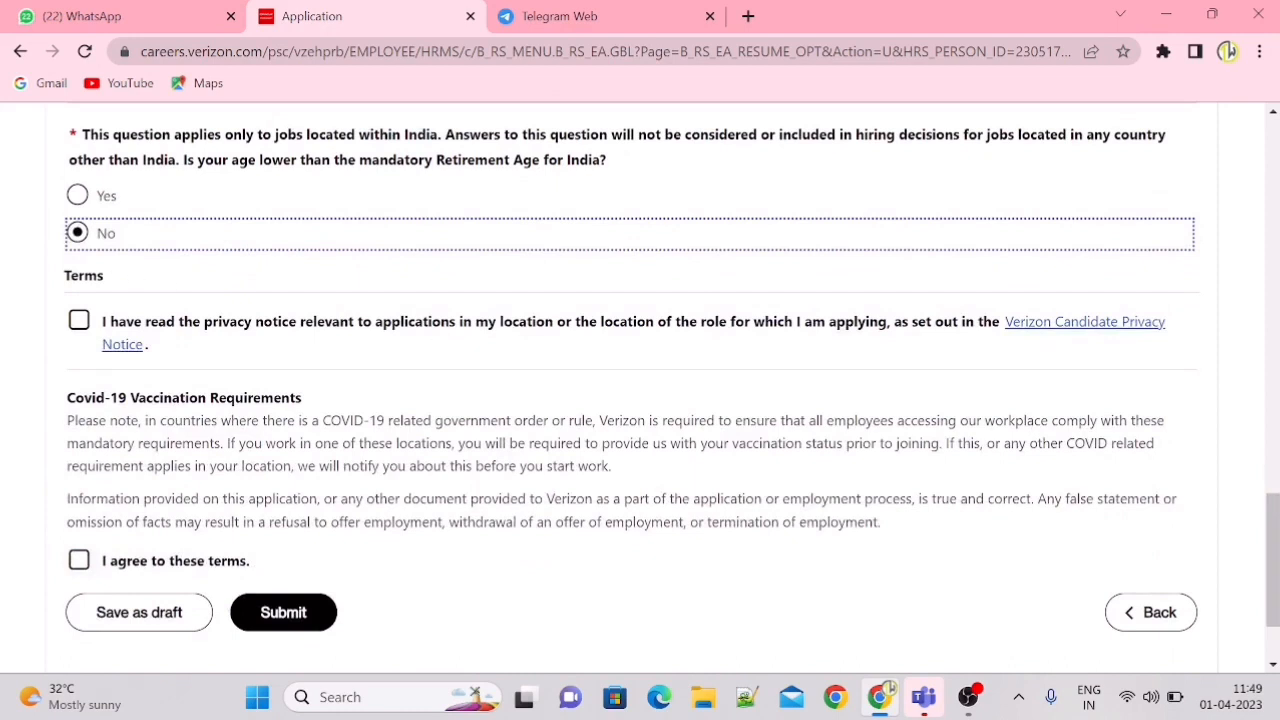
left_click(79, 320)
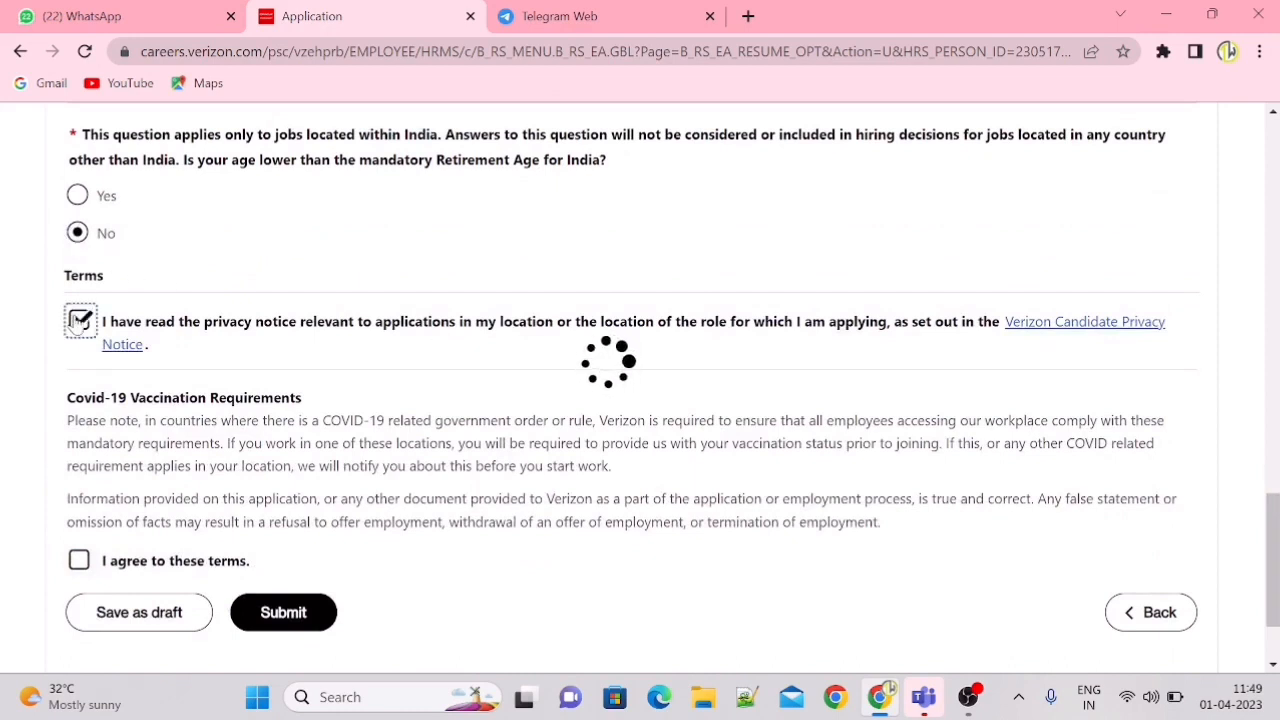
left_click(81, 563)
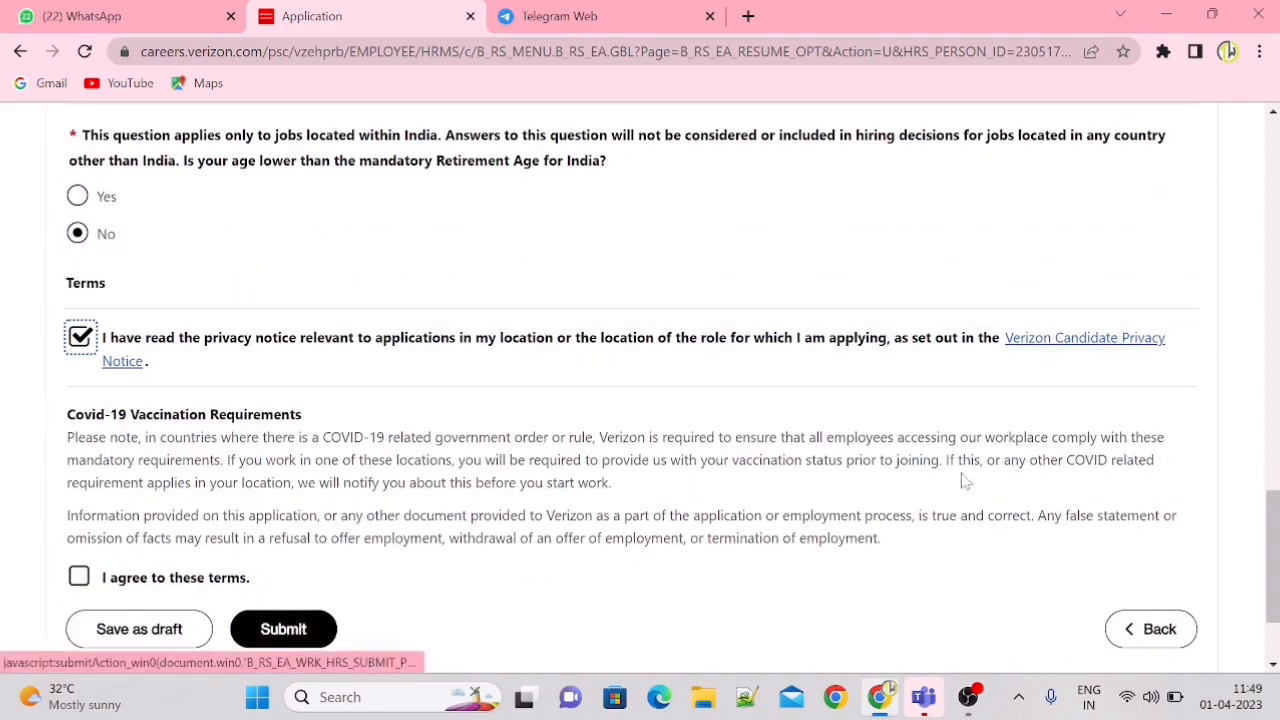
scroll(1060, 540, "down", 2)
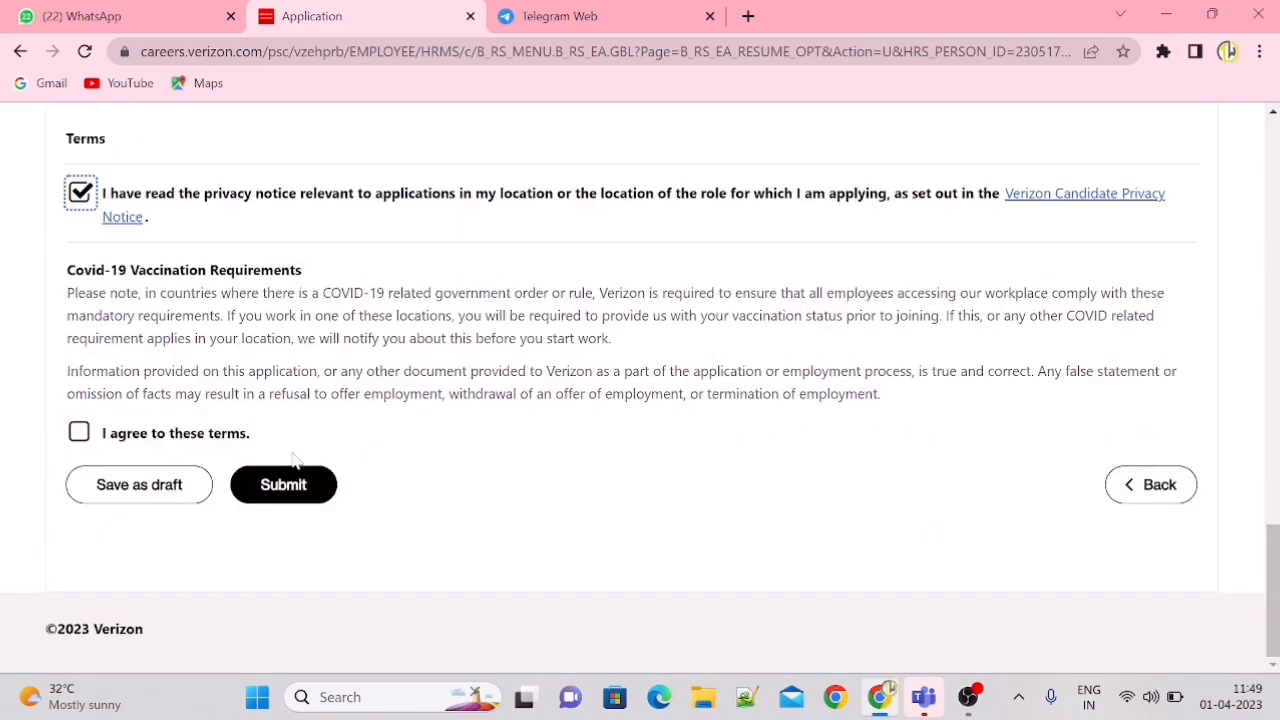
left_click(79, 432)
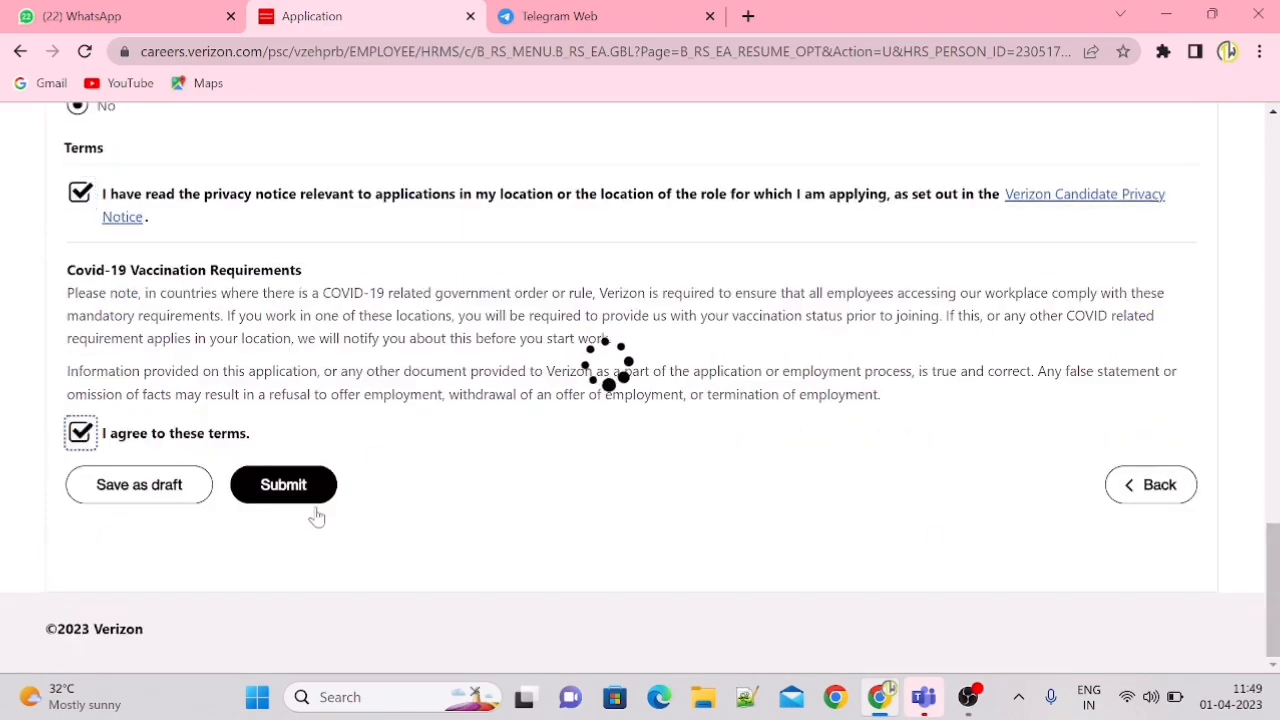
left_click(296, 565)
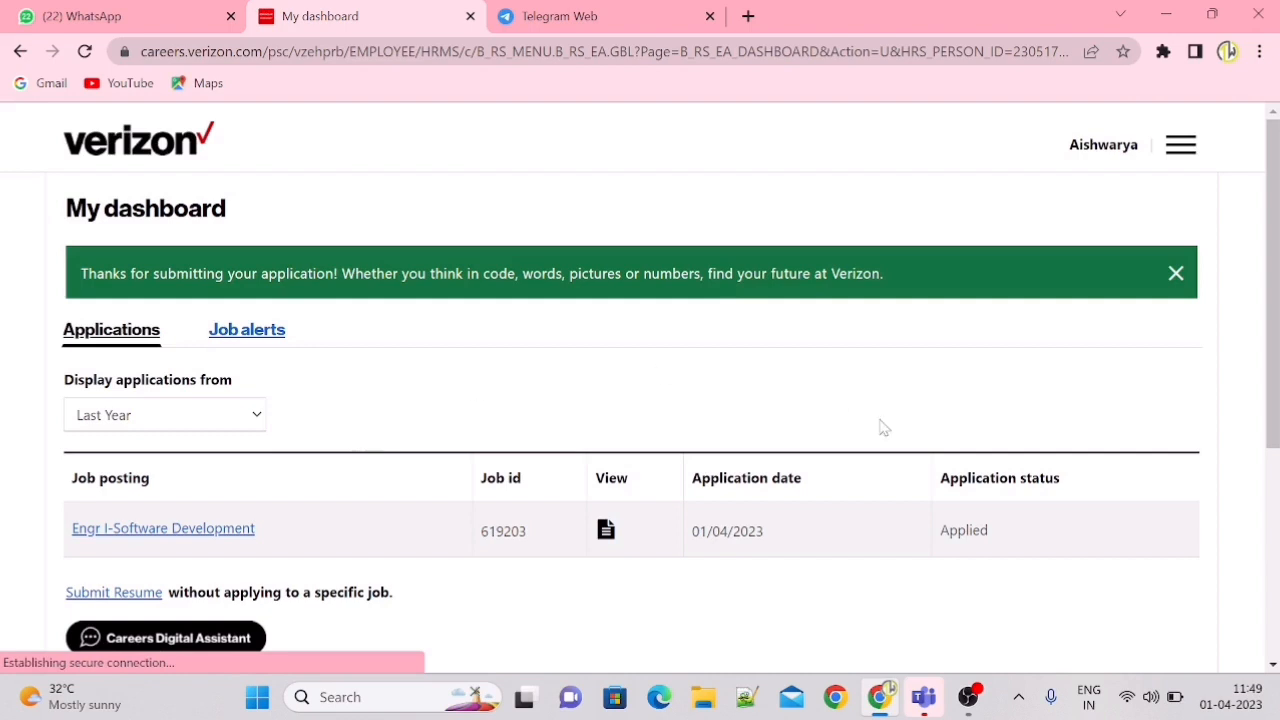
View the submitted Engr I-Software Development application from the dashboard down to its terms, and return to the dashboard
mouse_move(1272, 283)
left_mouse_down()
mouse_move(1272, 341)
mouse_move(1272, 292)
left_mouse_up()
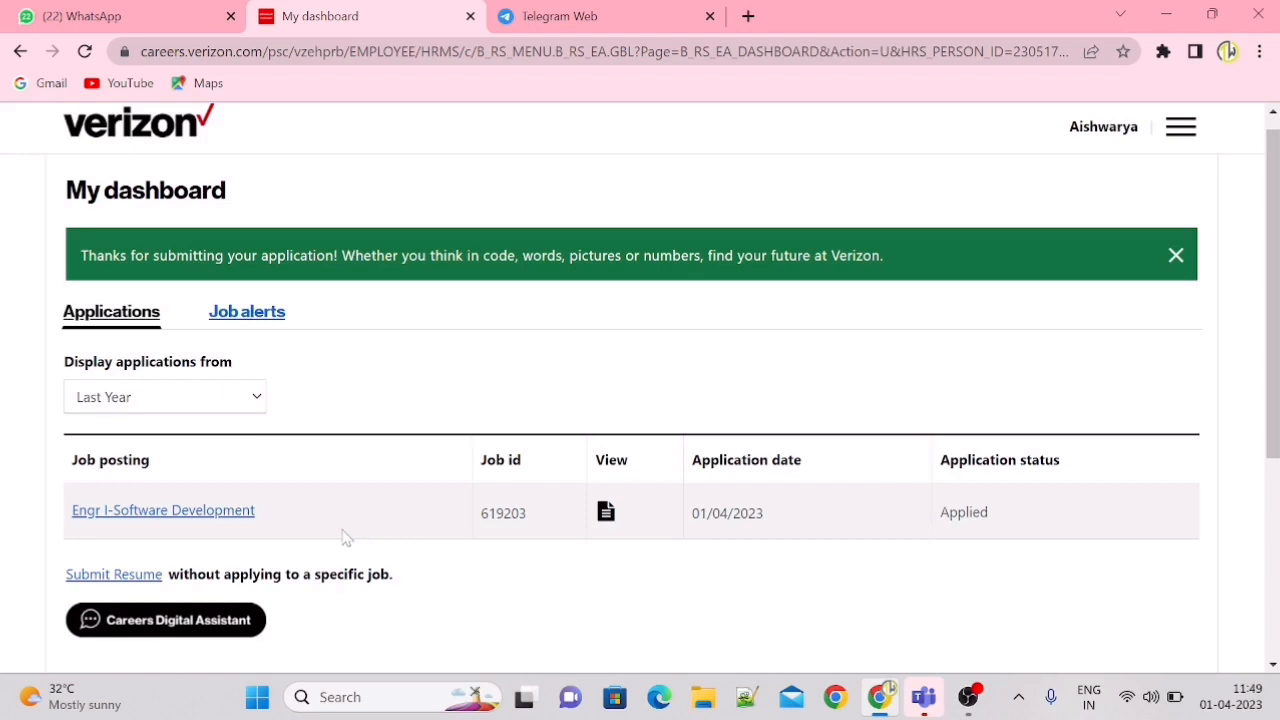
left_click(606, 511)
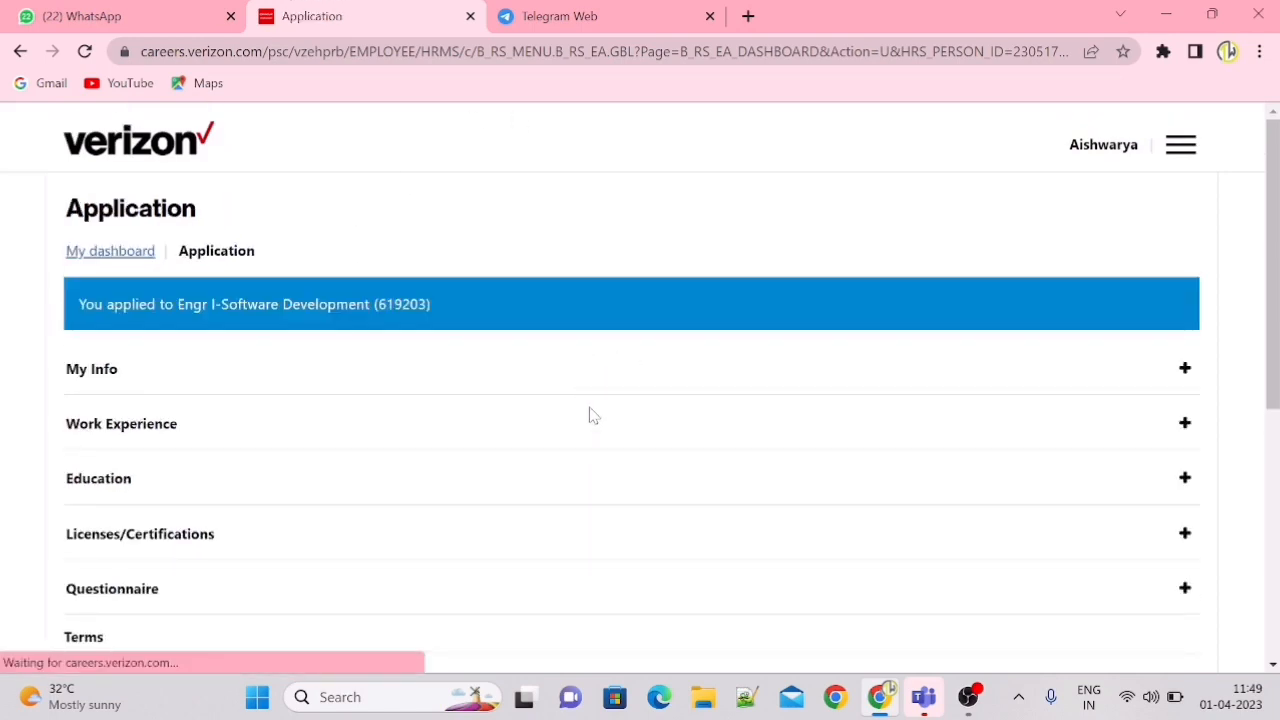
scroll(878, 315, "down", 4)
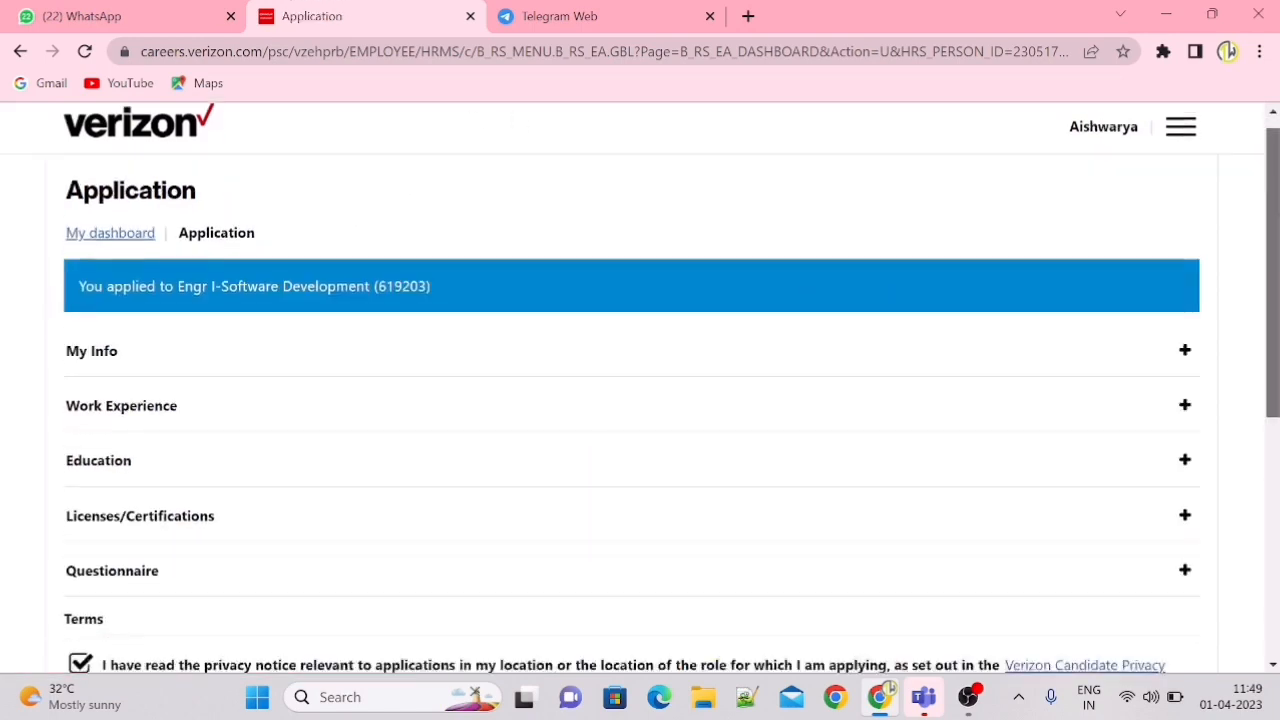
left_click_drag(1273, 476, 1273, 512)
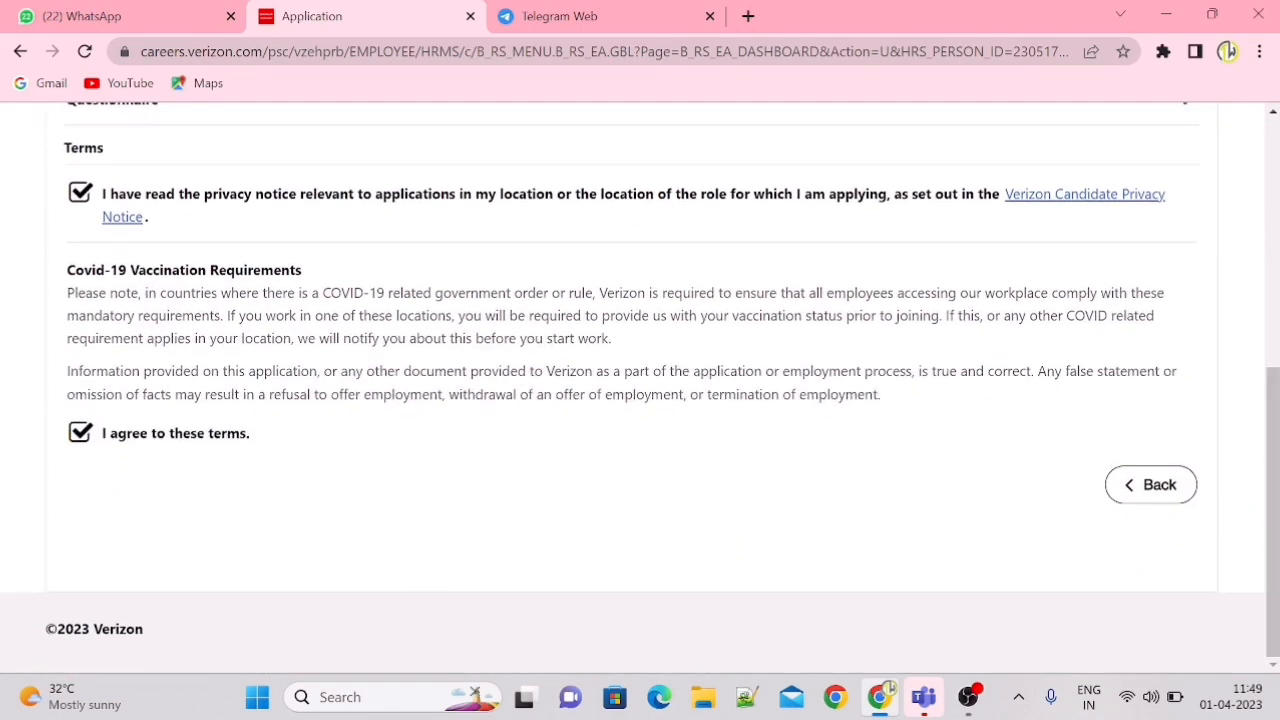
left_click(1150, 486)
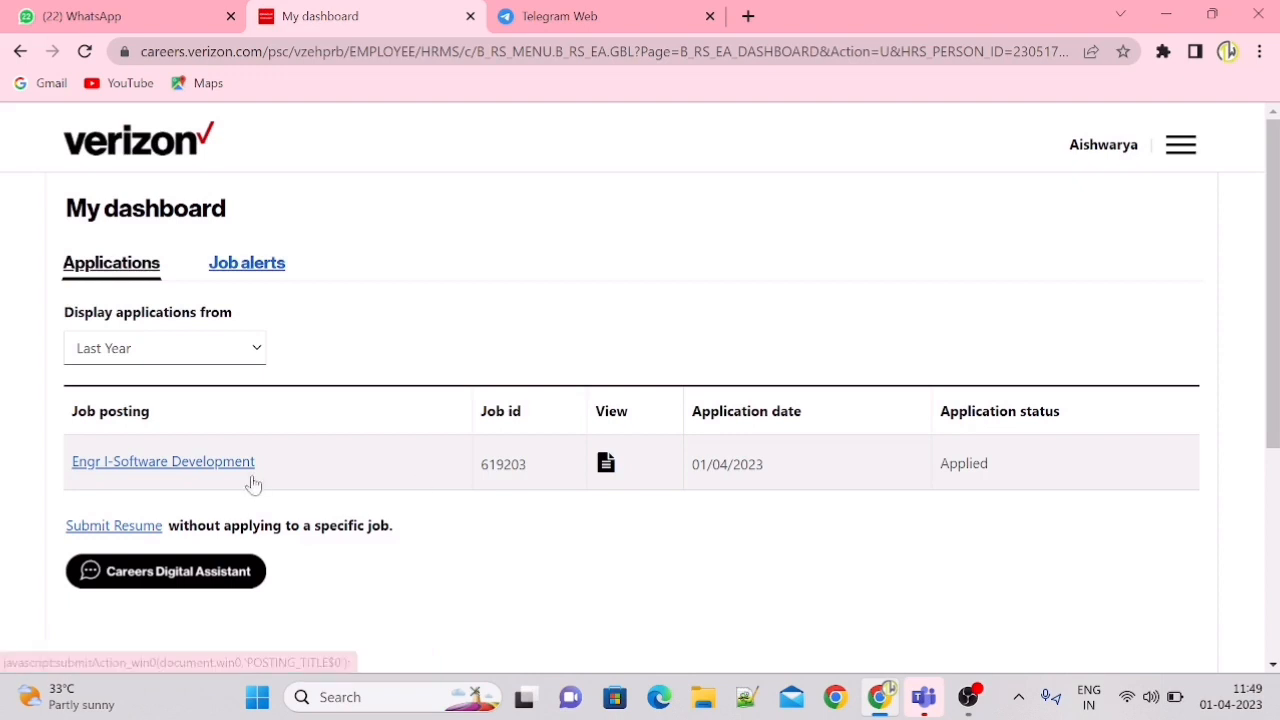
Start creating a job alert from the dashboard's job alerts and look through the open positions and filter categories
left_click(250, 270)
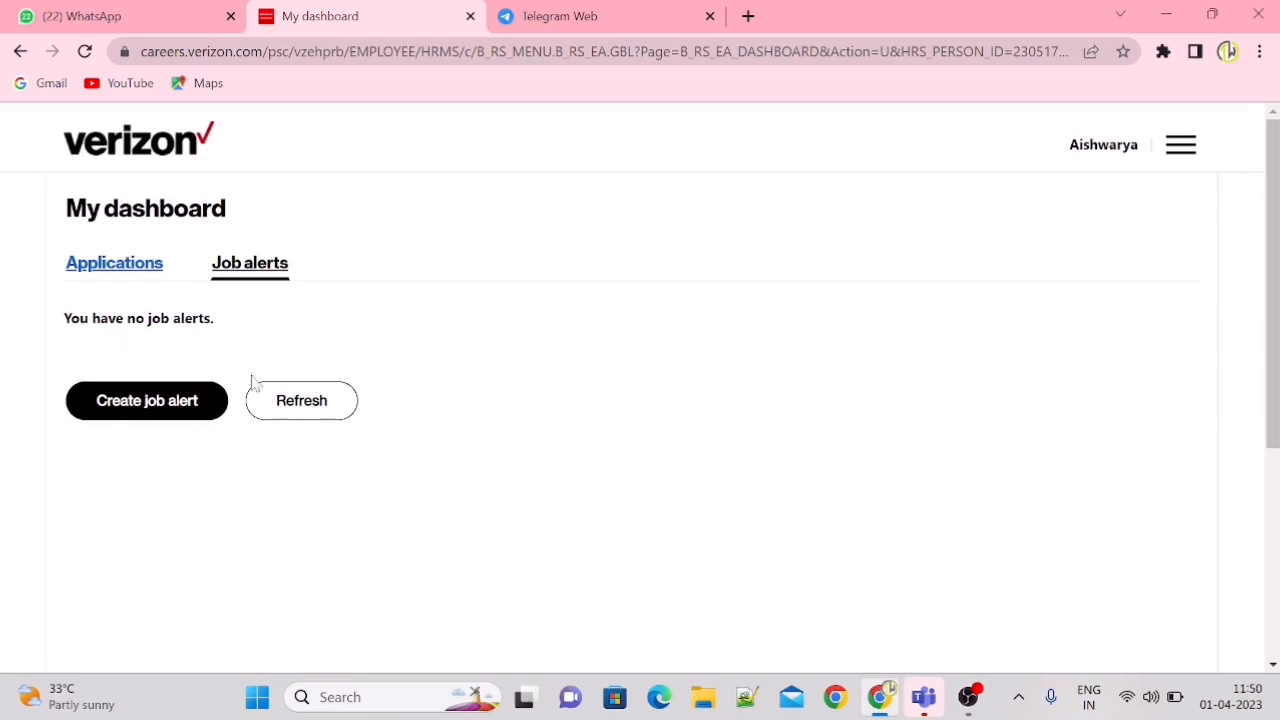
left_click(172, 403)
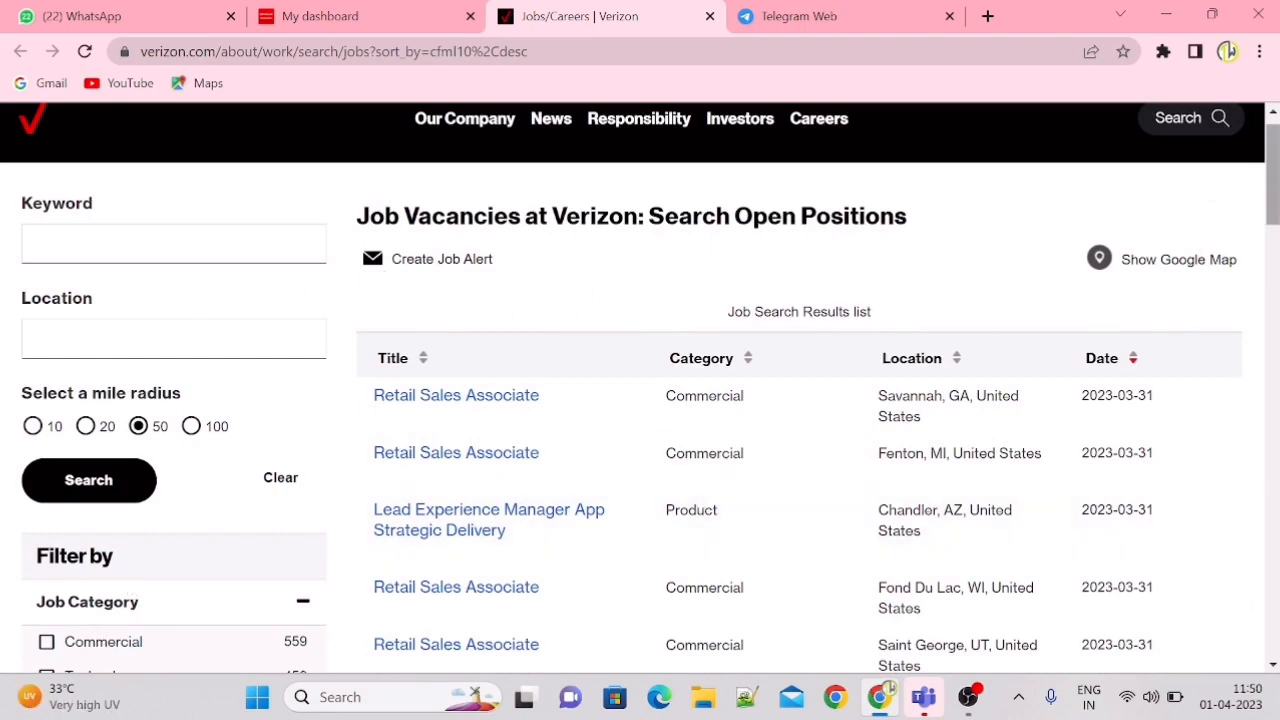
scroll(700, 508, "down", 3)
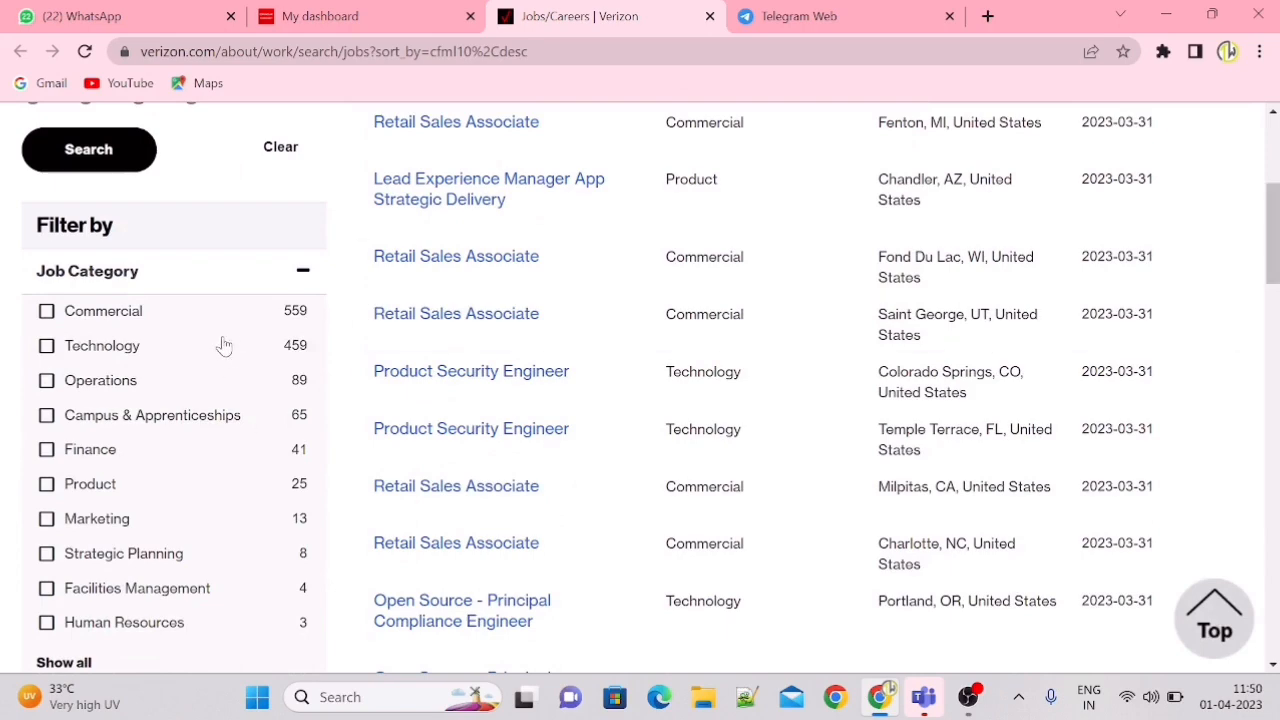
scroll(743, 289, "down", 2)
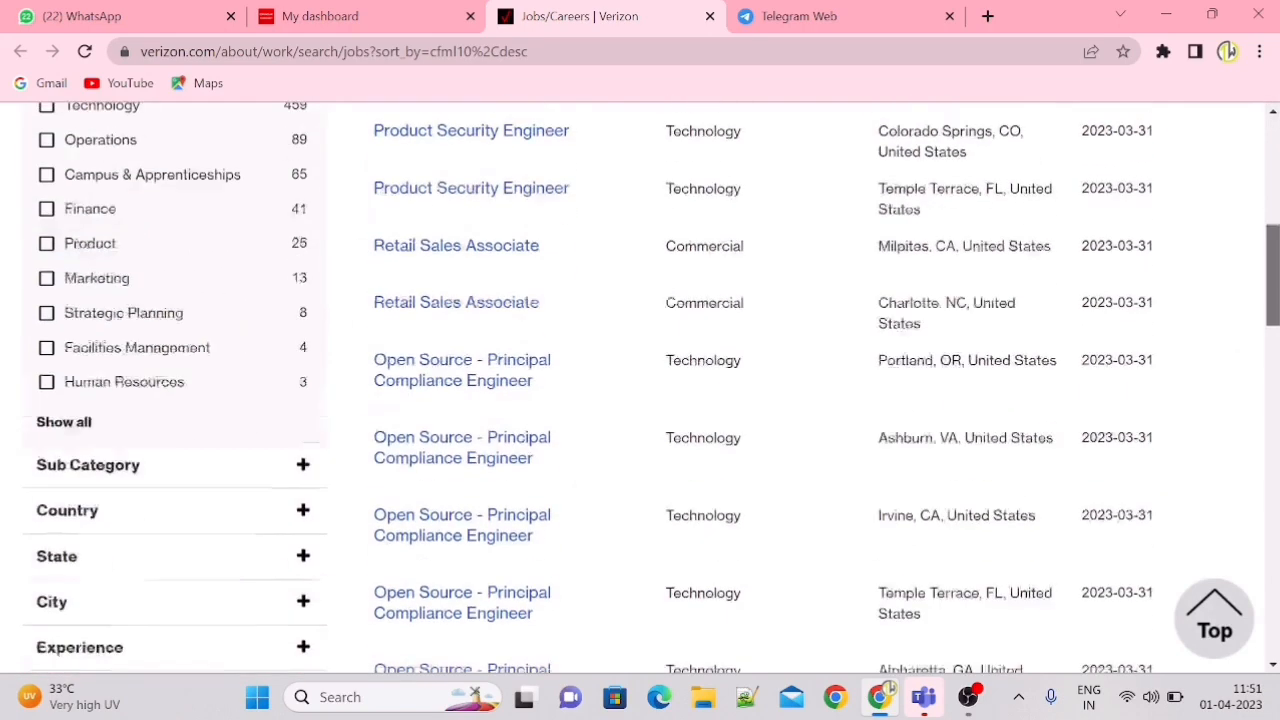
Examine the Retail Sales Associate posting in Fenton, MI, and return to the applications list on the Verizon dashboard
scroll(743, 289, "up", 4)
left_click(458, 322)
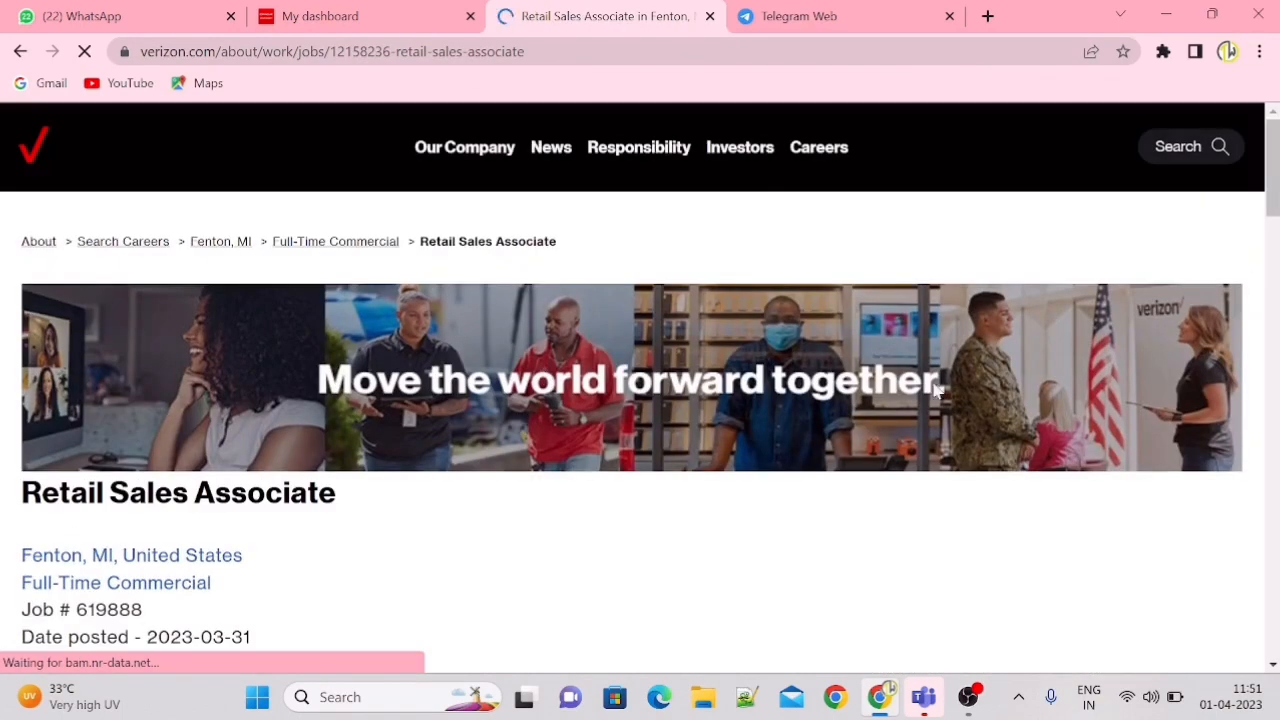
scroll(58, 268, "down", 4)
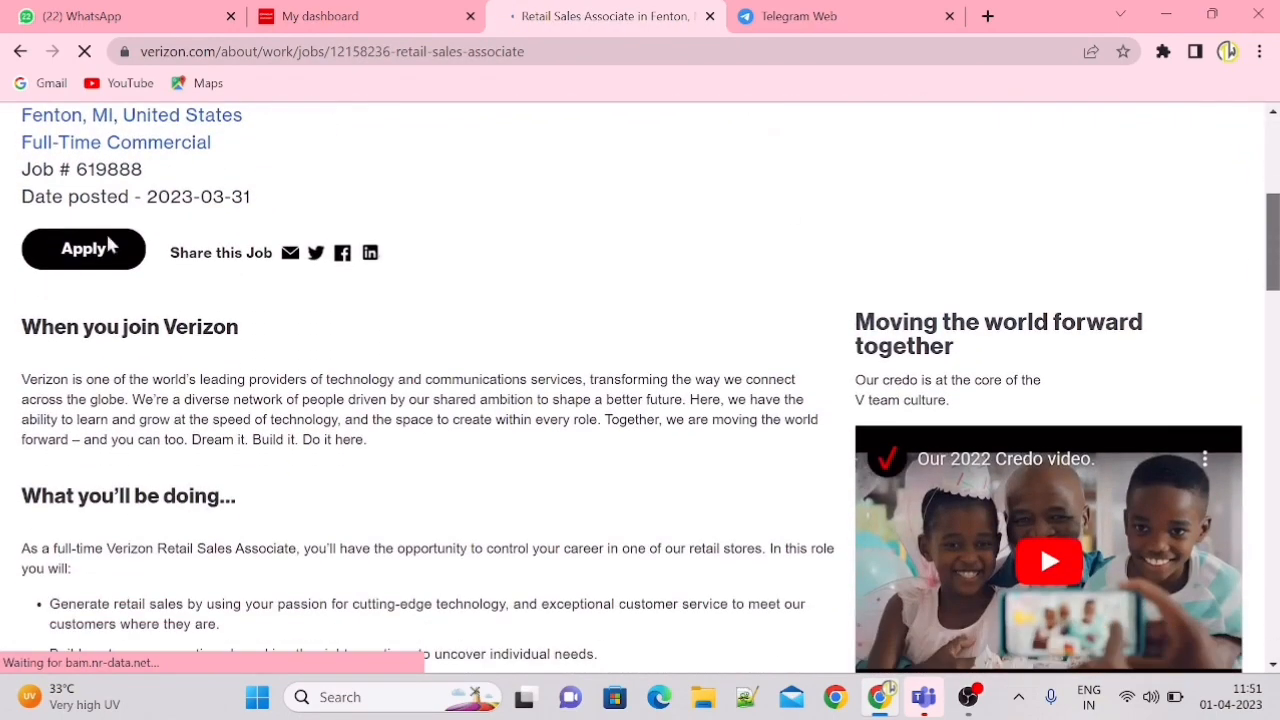
left_click(418, 30)
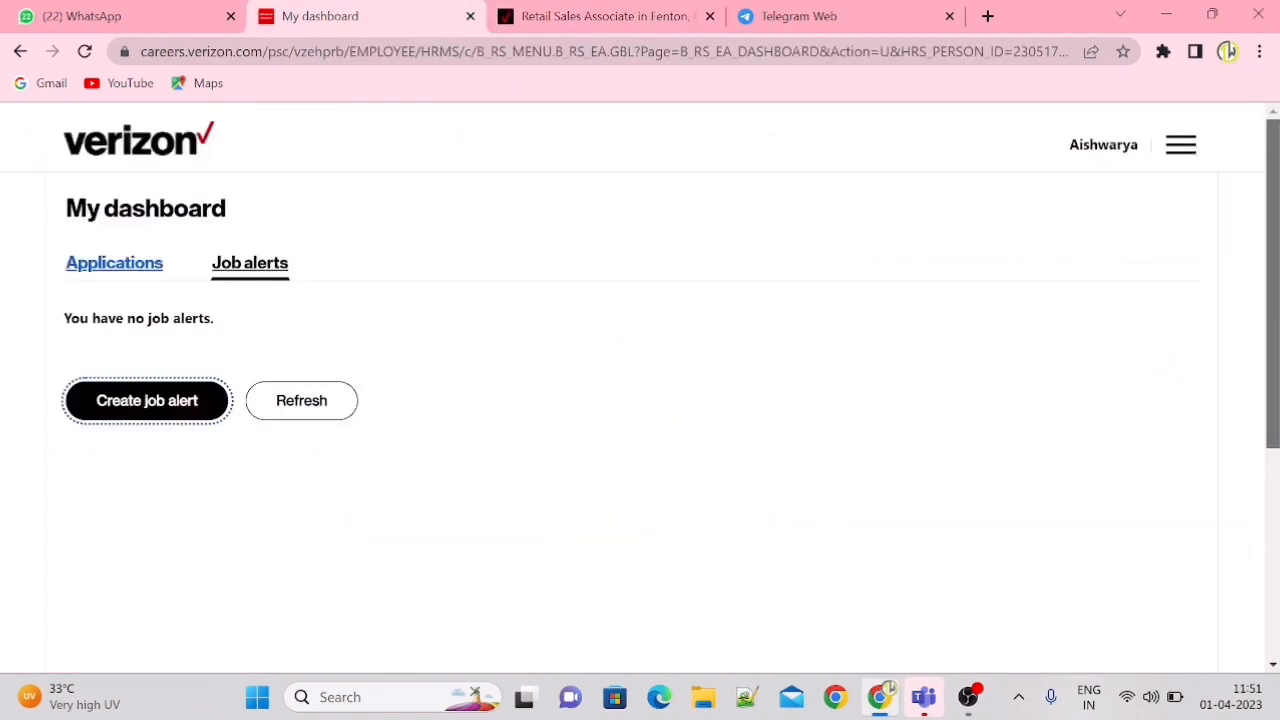
left_click(104, 280)
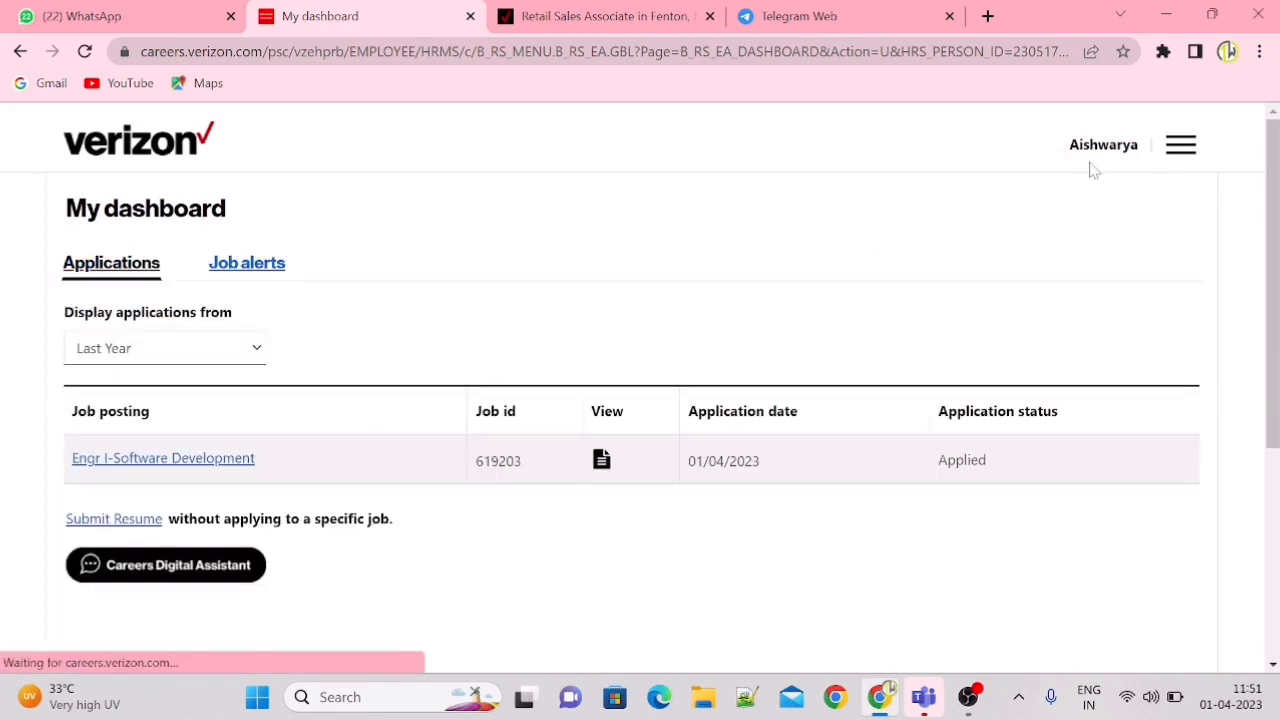